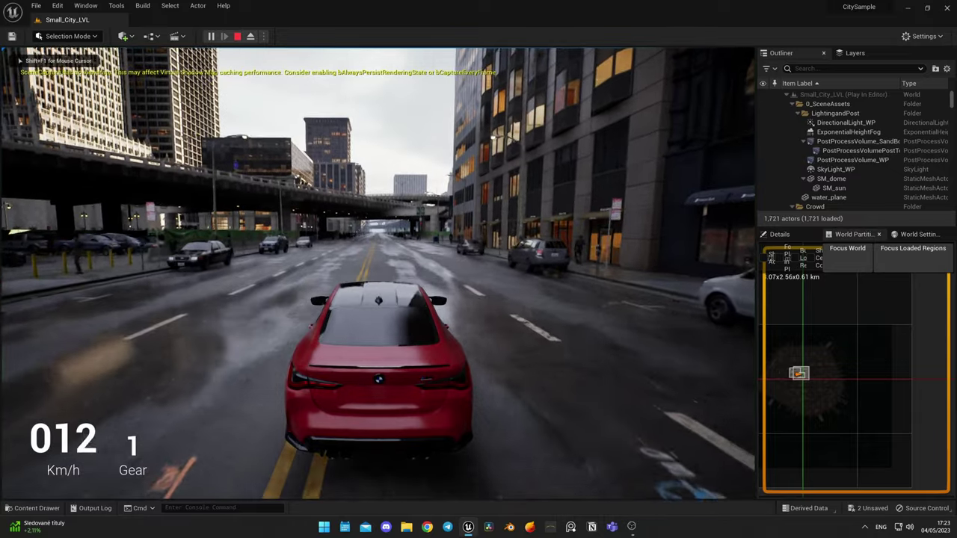
# Test-drive the red car along the city street and under the overpass, accelerating, steering both ways and braking.
pyautogui.press('w')
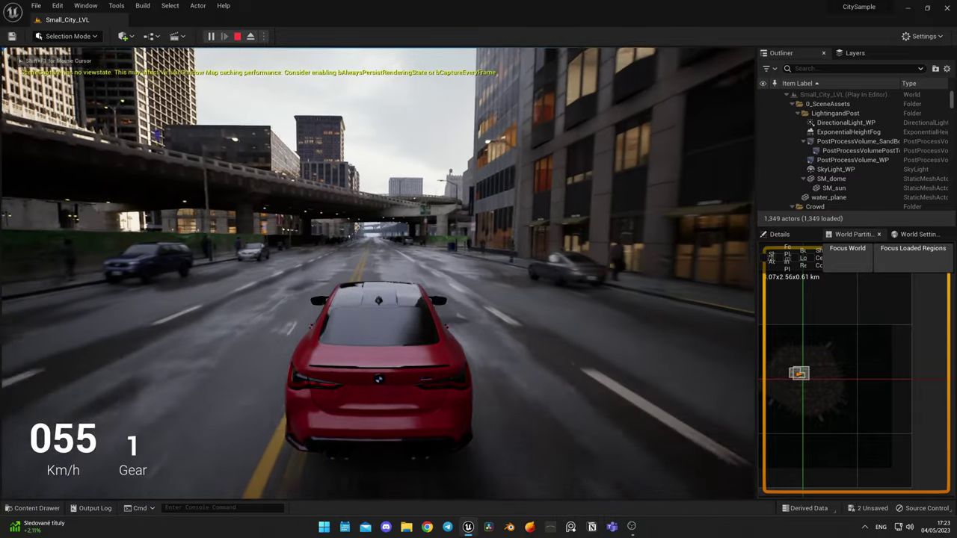
pyautogui.press('a')
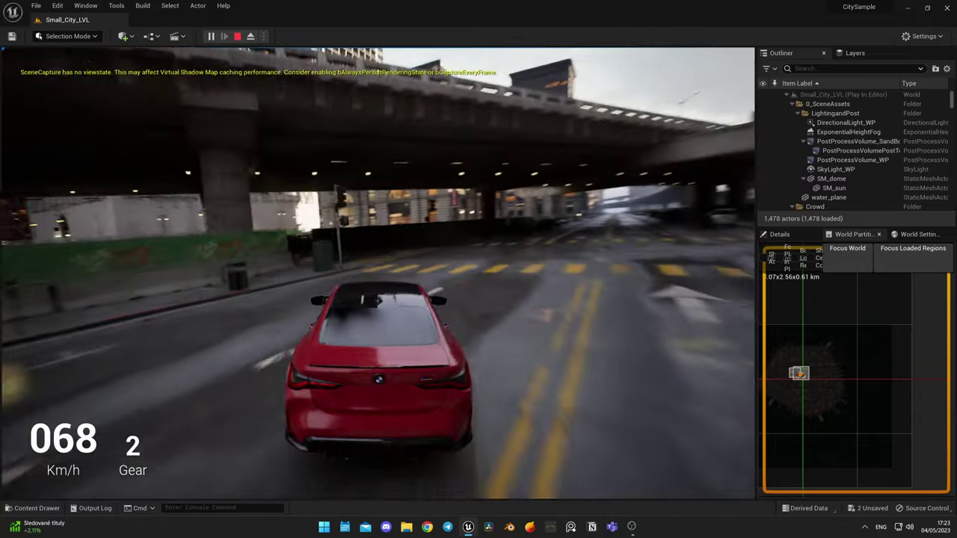
pyautogui.press('d')
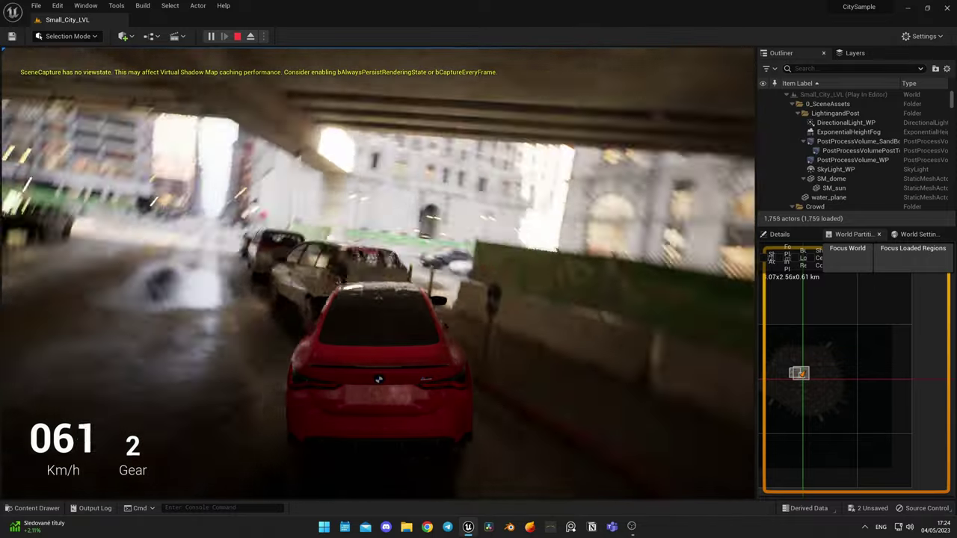
pyautogui.press('s')
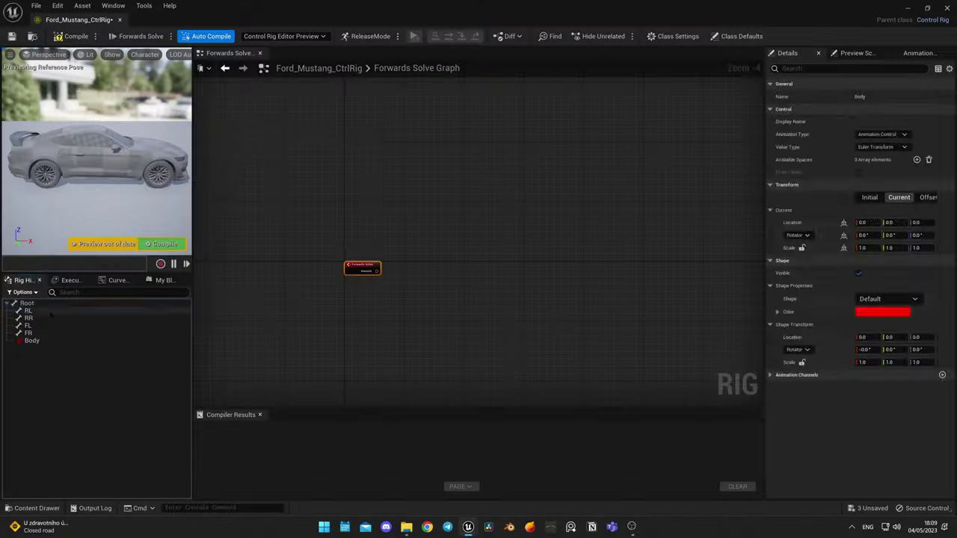
# Add a control named Steering under the FL bone of the Ford_Mustang_CtrlRig hierarchy.
pyautogui.press('Return')
pyautogui.rightClick(39, 335)
pyautogui.click(233, 111)
pyautogui.write('Steering')
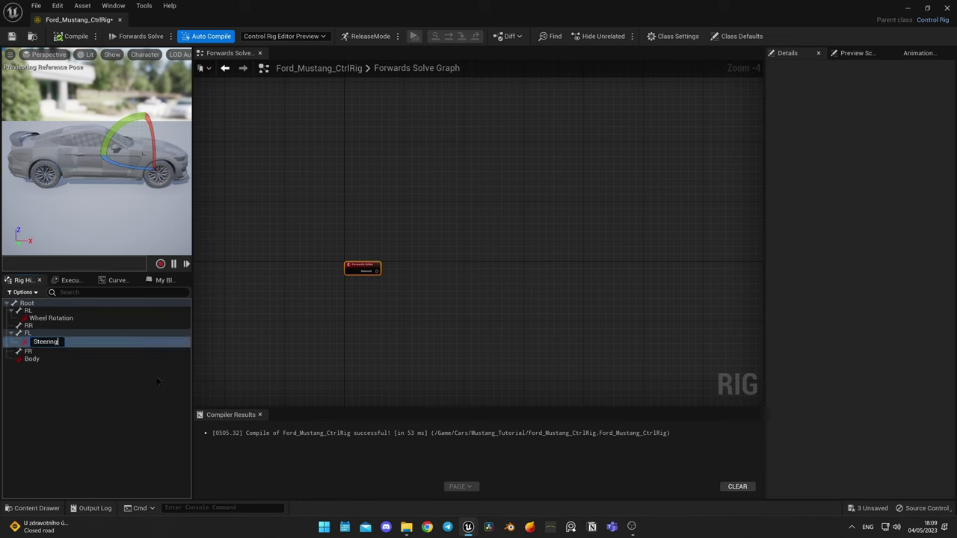
pyautogui.press('Return')
# Create a null named Control Space in the empty area of the rig hierarchy.
pyautogui.rightClick(42, 393)
pyautogui.click(224, 182)
pyautogui.write('Control Space')
# Parent the Body, Wheel Rotation and Steering controls under the Control Space null.
pyautogui.click(32, 356)
pyautogui.keyDown('ctrl'); pyautogui.click(51, 319); pyautogui.keyUp('ctrl')
pyautogui.keyDown('ctrl'); pyautogui.click(41, 341); pyautogui.keyUp('ctrl')
pyautogui.moveTo(41, 341); pyautogui.dragTo(40, 363)
pyautogui.click(32, 349)
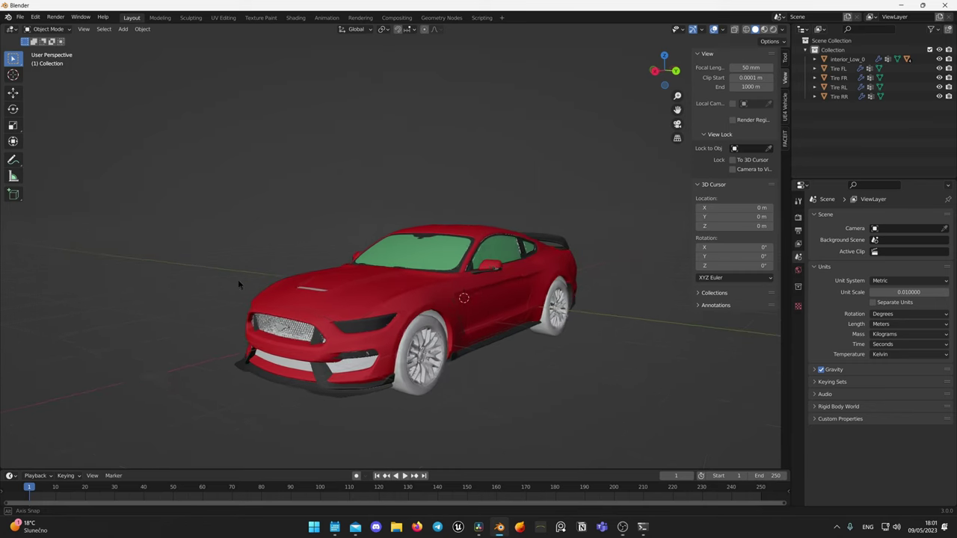
# Switch to Blender and assign the car body as Vehicle Base and the matching tires as Wheel FR, RR, FL and RL for vehicle rigging.
pyautogui.moveTo(359, 299); pyautogui.dragTo(475, 320, button='middle')
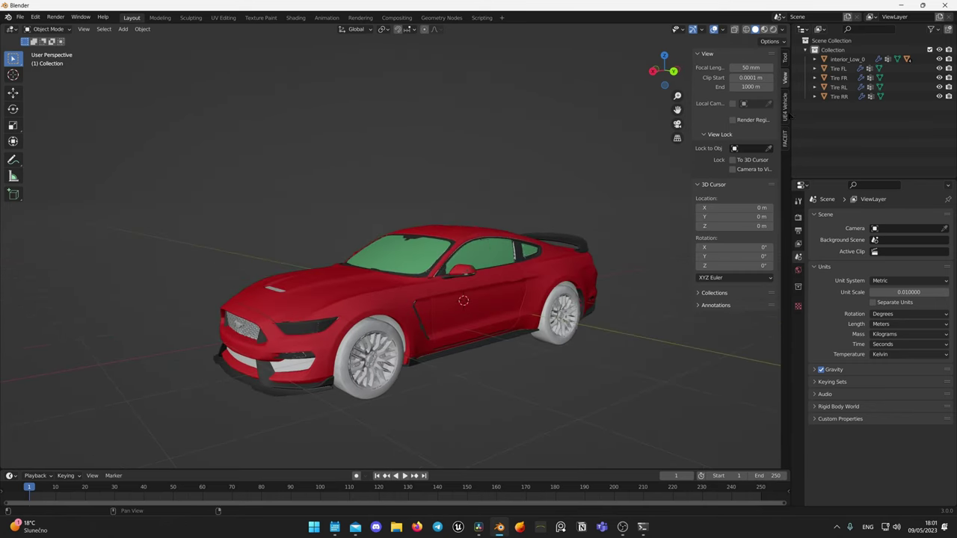
pyautogui.click(786, 105)
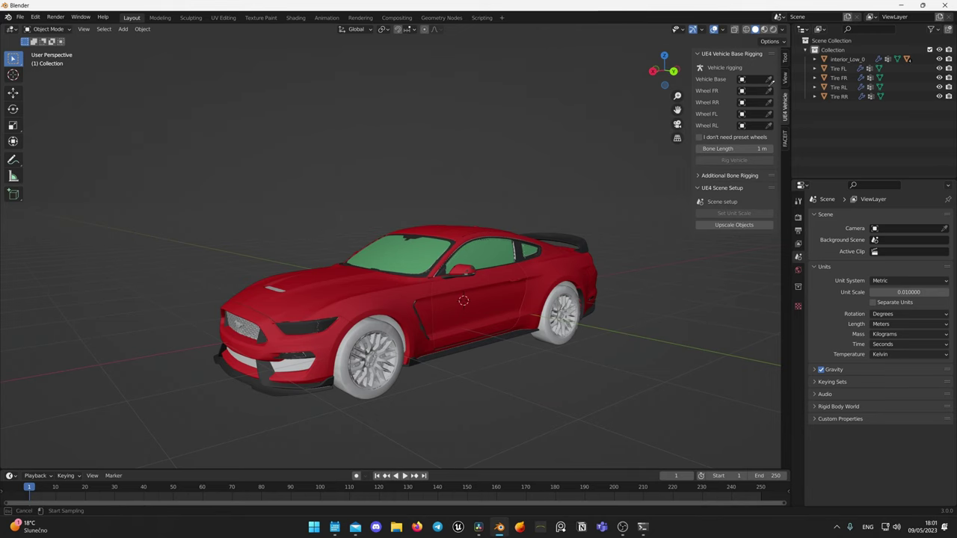
pyautogui.moveTo(602, 297); pyautogui.dragTo(772, 106, button='middle')
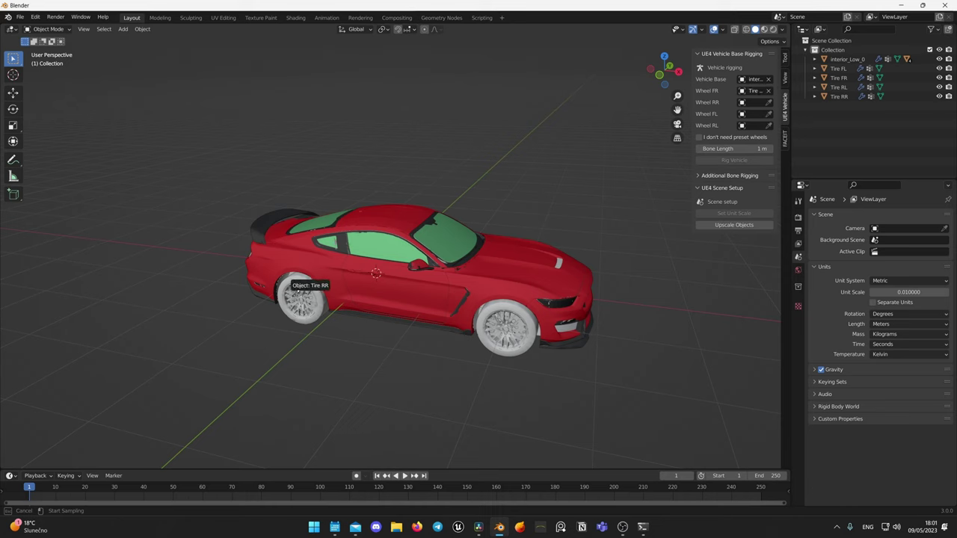
pyautogui.moveTo(553, 291); pyautogui.dragTo(366, 286, button='middle')
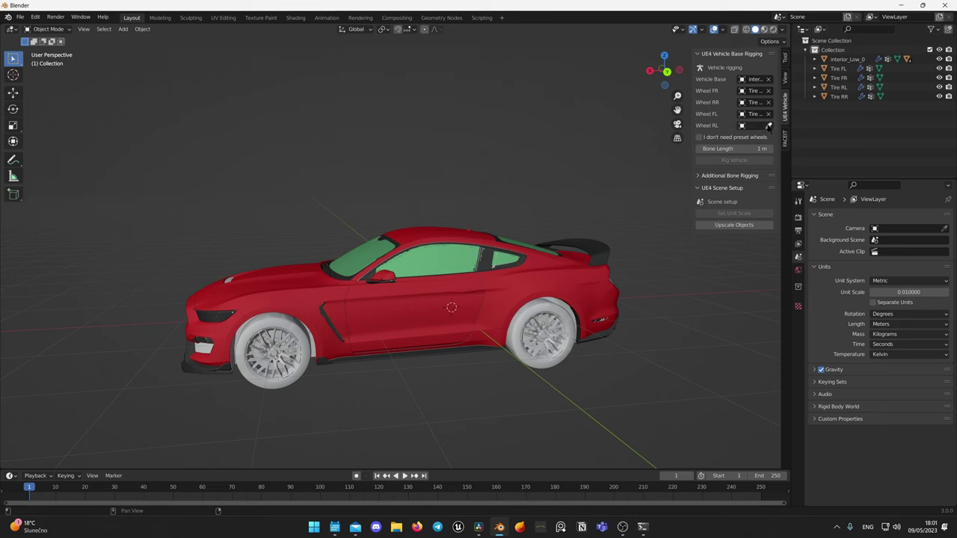
pyautogui.moveTo(430, 343); pyautogui.dragTo(602, 296, button='middle')
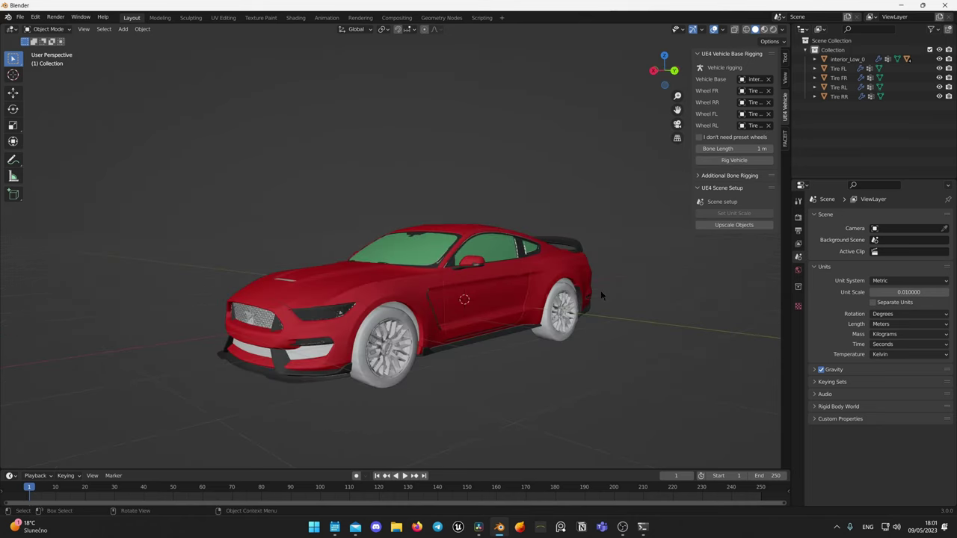
# Switch to Unreal Engine and import the Ford_Mustang FBX into the Mustang_Tutorial folder as a skeletal mesh with a physics asset.
pyautogui.moveTo(474, 387)
pyautogui.mouseDown(button='middle')
pyautogui.moveTo(534, 391)
pyautogui.moveTo(429, 369)
pyautogui.moveTo(516, 392)
pyautogui.moveTo(636, 382)
pyautogui.moveTo(482, 390)
pyautogui.mouseUp(button='middle')
pyautogui.click(20, 16)
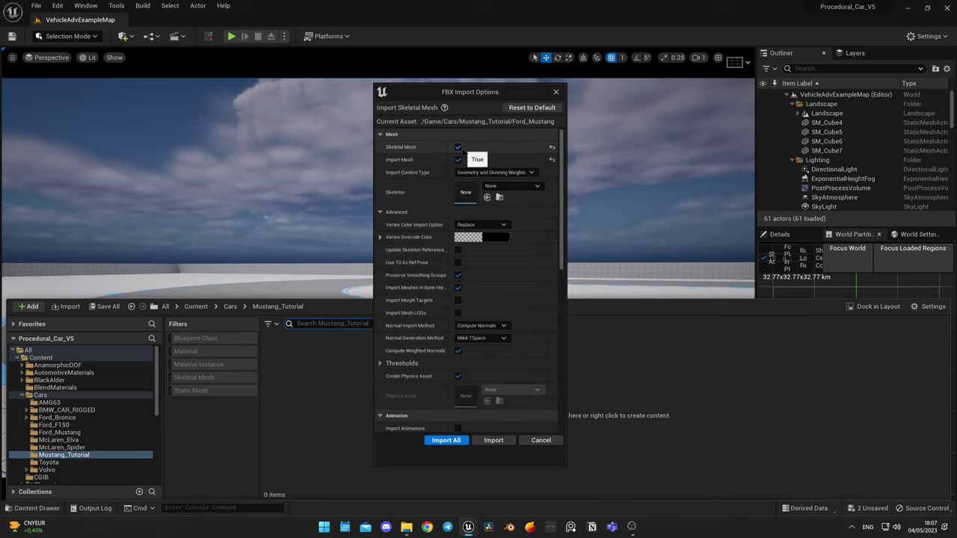
pyautogui.click(447, 441)
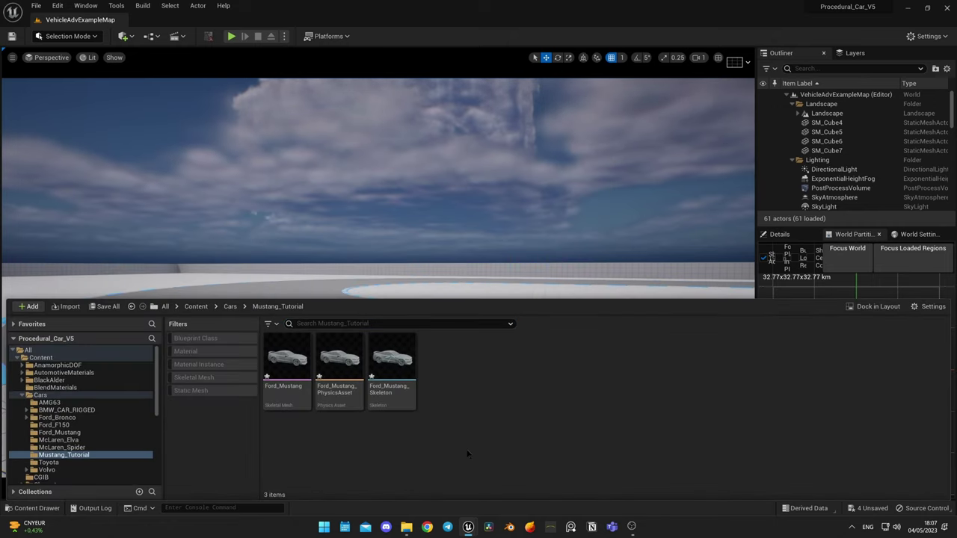
# Open Ford_Mustang_PhysicsAsset and regenerate the four wheel bodies, RR, FR, FL and RL, with the Sphere primitive type.
pyautogui.doubleClick(339, 359)
pyautogui.click(359, 339)
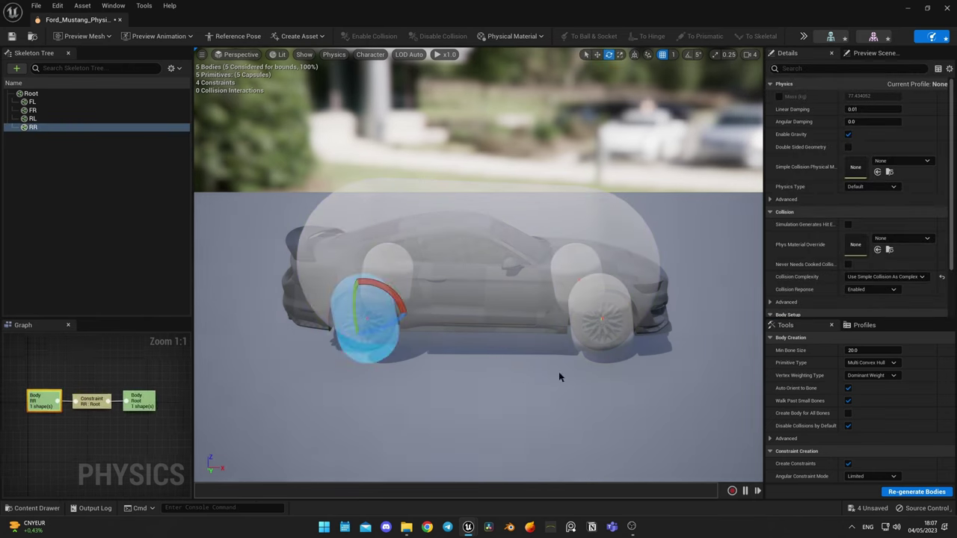
pyautogui.keyDown('ctrl'); pyautogui.click(605, 341); pyautogui.keyUp('ctrl')
pyautogui.moveTo(605, 344); pyautogui.dragTo(692, 336, button='right')
pyautogui.keyDown('ctrl'); pyautogui.click(328, 379); pyautogui.keyUp('ctrl')
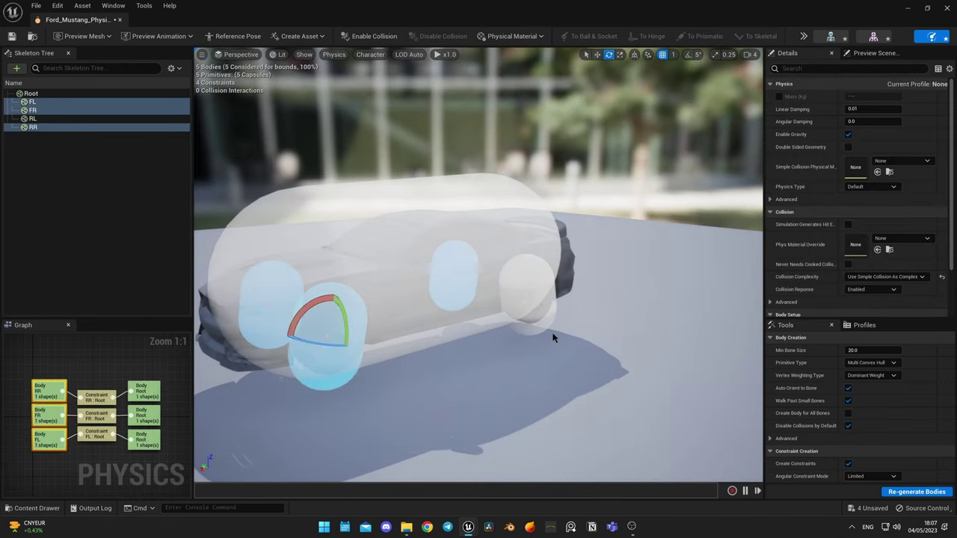
pyautogui.keyDown('ctrl'); pyautogui.click(555, 333); pyautogui.keyUp('ctrl')
pyautogui.click(893, 363)
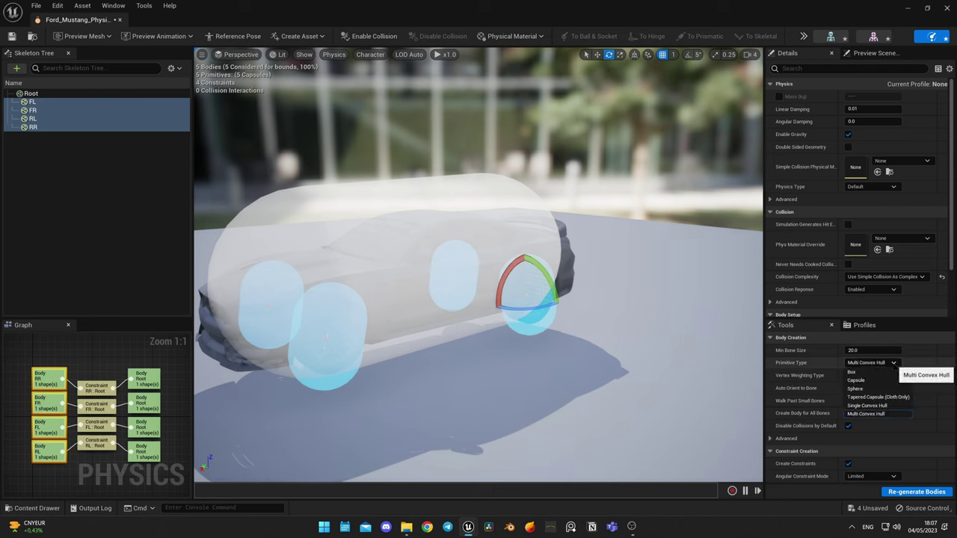
pyautogui.click(868, 389)
pyautogui.click(902, 492)
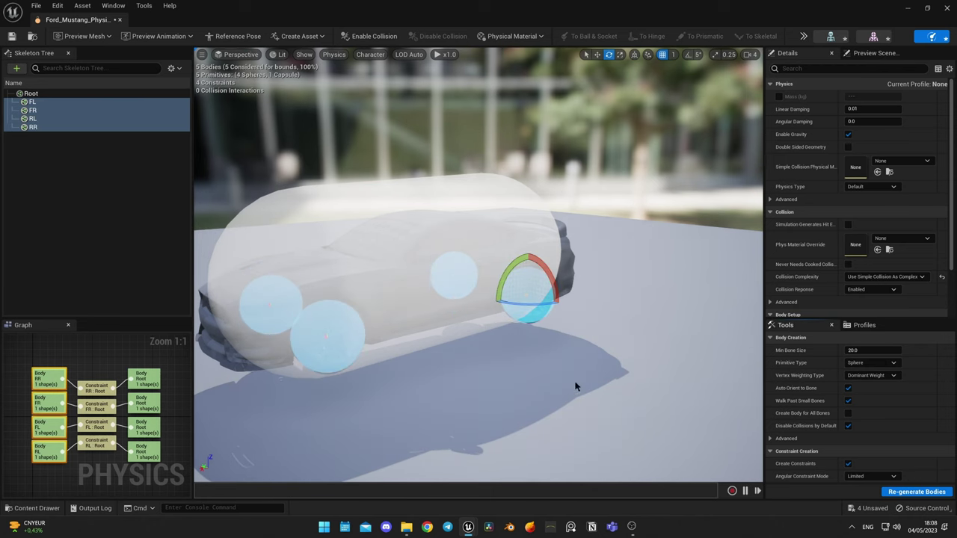
# Select the car's Root body and set its primitive type to Multi Convex Hull.
pyautogui.click(397, 246)
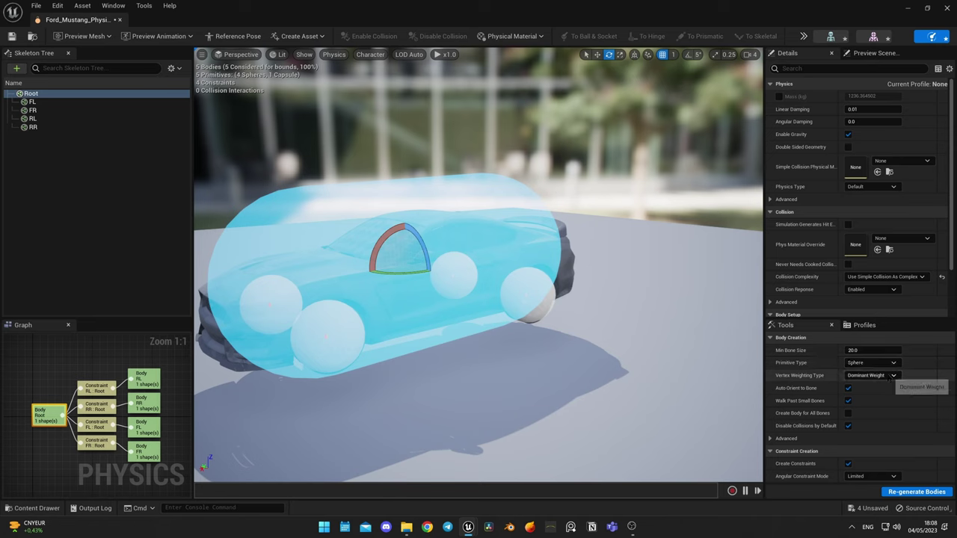
pyautogui.click(890, 363)
pyautogui.click(866, 413)
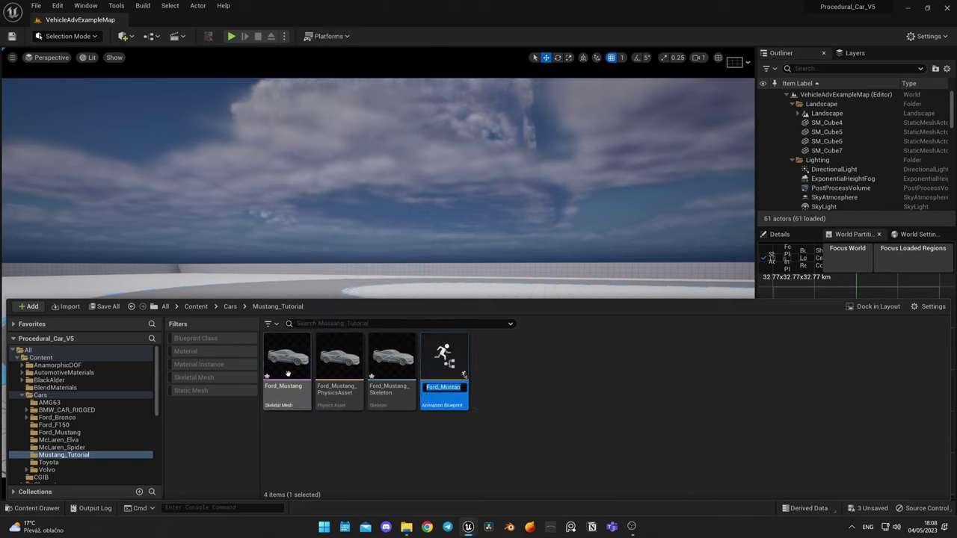
# Create a Control Rig from the Ford_Mustang skeletal mesh and open it for editing.
pyautogui.rightClick(288, 374)
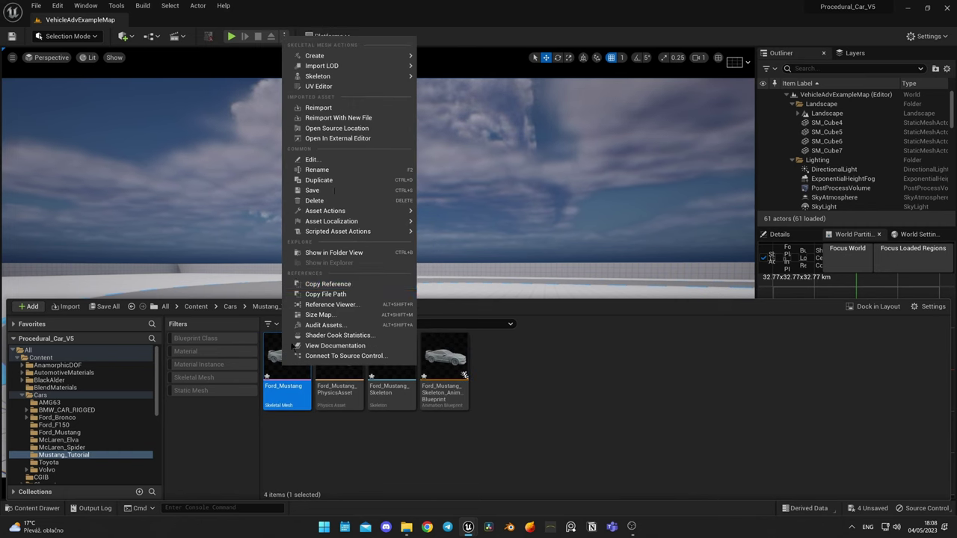
pyautogui.moveTo(347, 57)
pyautogui.click(446, 197)
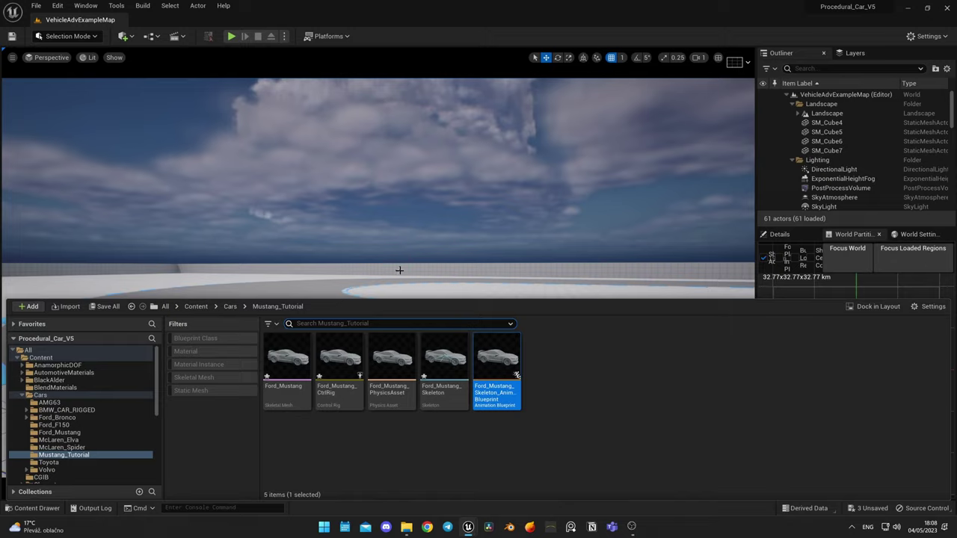
pyautogui.doubleClick(341, 358)
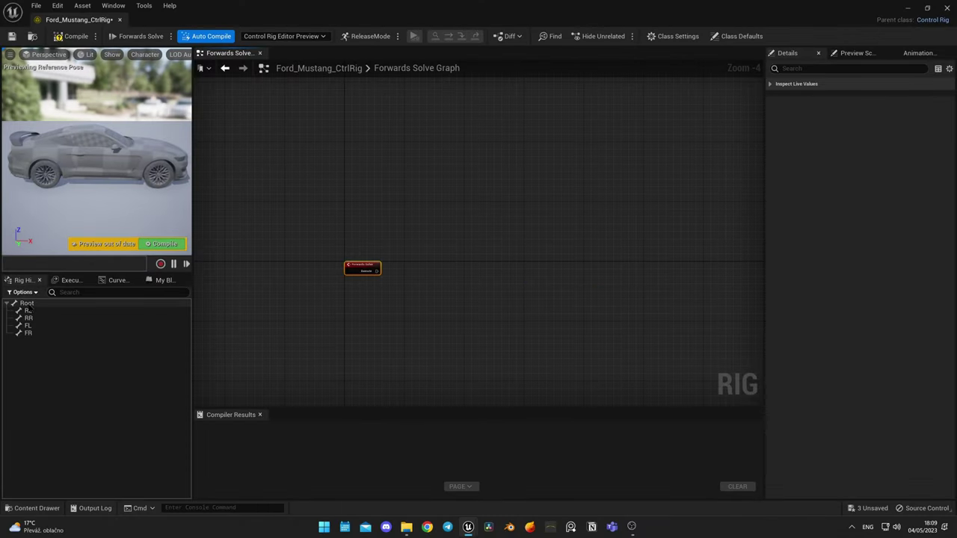
# Add a new control under the Root bone and name it Body.
pyautogui.click(26, 303)
pyautogui.rightClick(26, 303)
pyautogui.moveTo(79, 69)
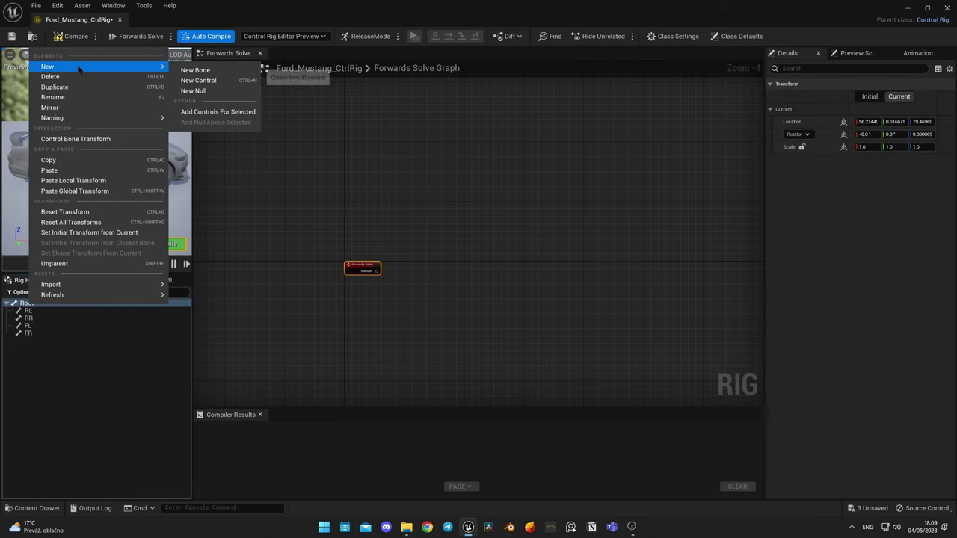
pyautogui.click(221, 84)
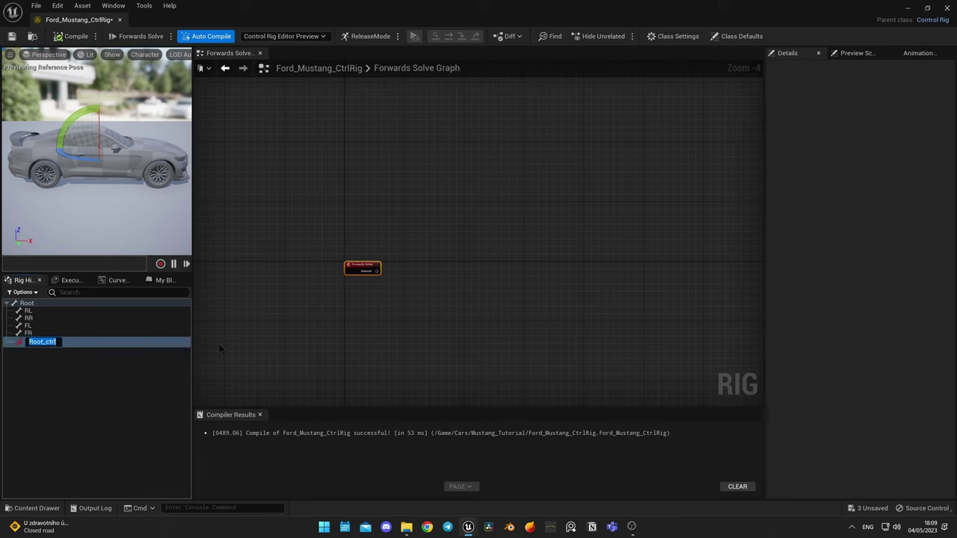
# Add a new control named Wheel Rotation under the RL bone.
pyautogui.click(45, 310)
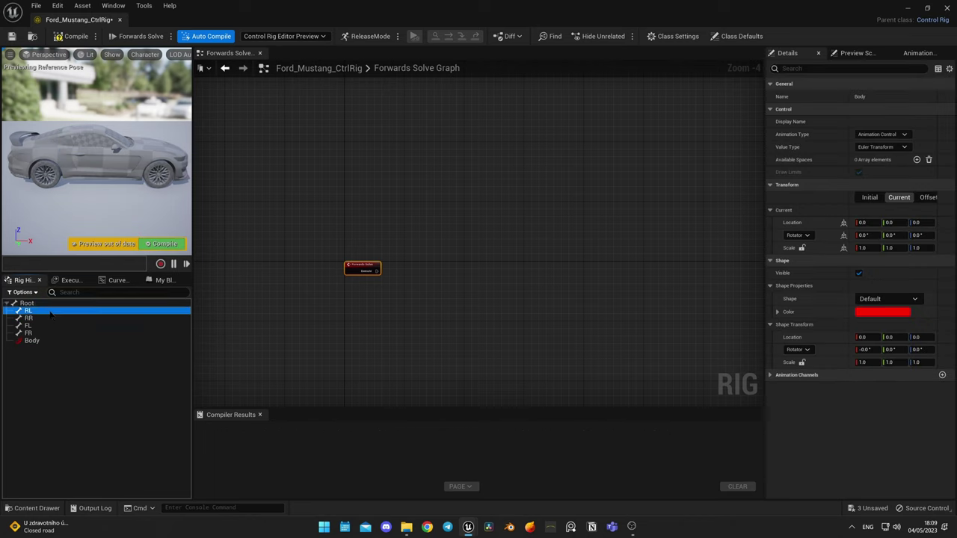
pyautogui.rightClick(50, 310)
pyautogui.moveTo(68, 73)
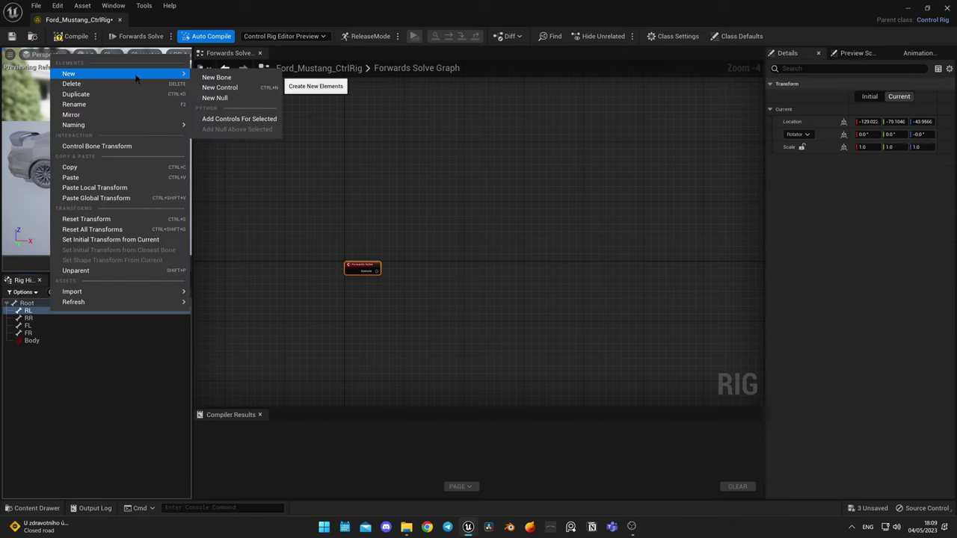
pyautogui.click(278, 88)
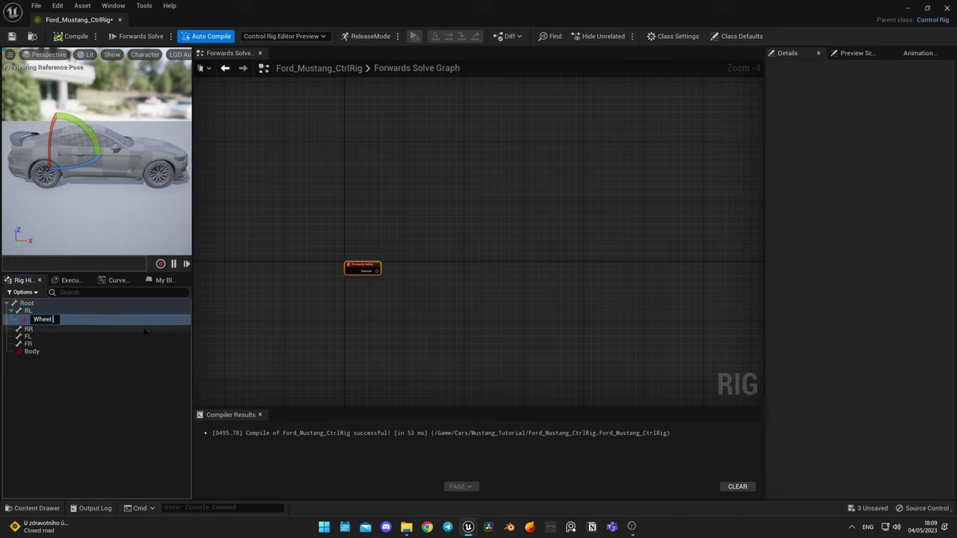
pyautogui.write('Wheel Rotation')
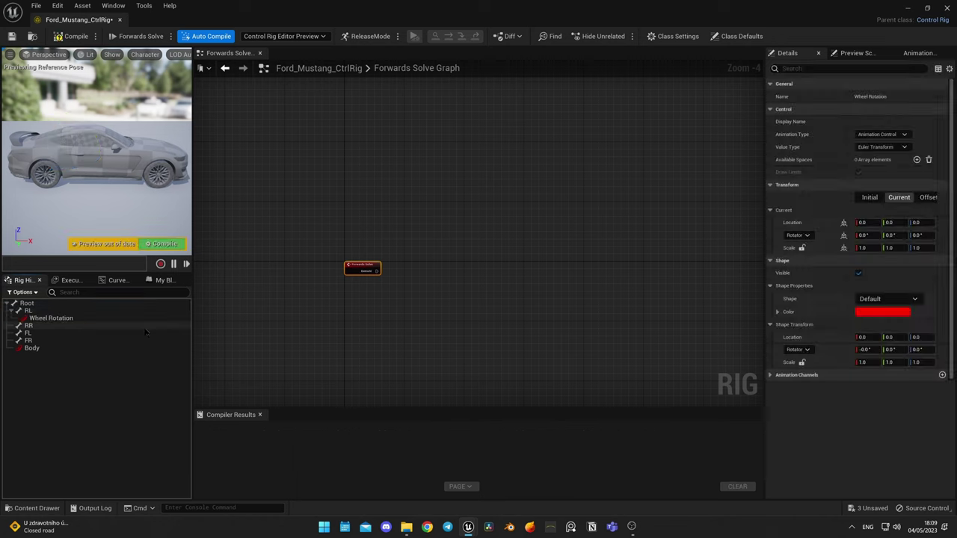
pyautogui.press('Return')
# Add a new control named Steering under the FL bone.
pyautogui.click(36, 333)
pyautogui.rightClick(37, 336)
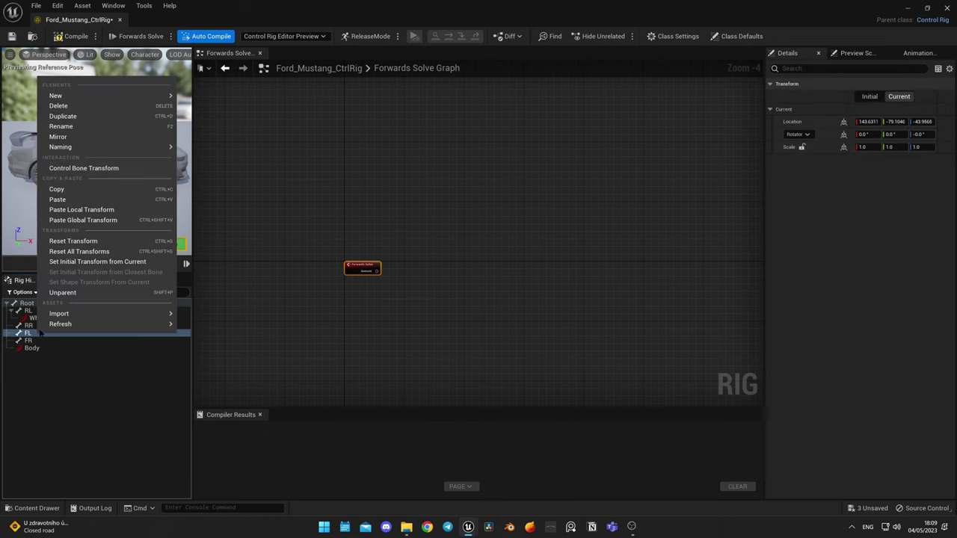
pyautogui.moveTo(117, 89)
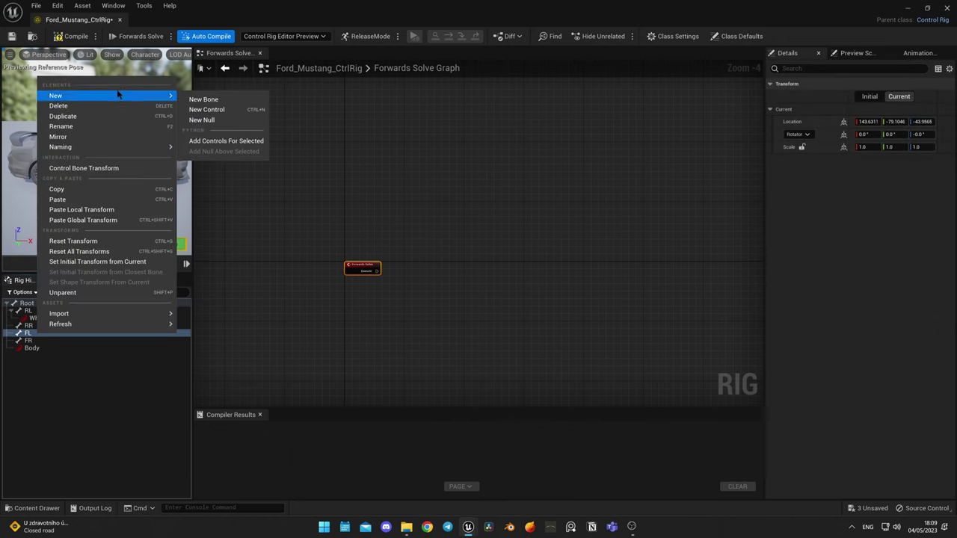
pyautogui.click(217, 109)
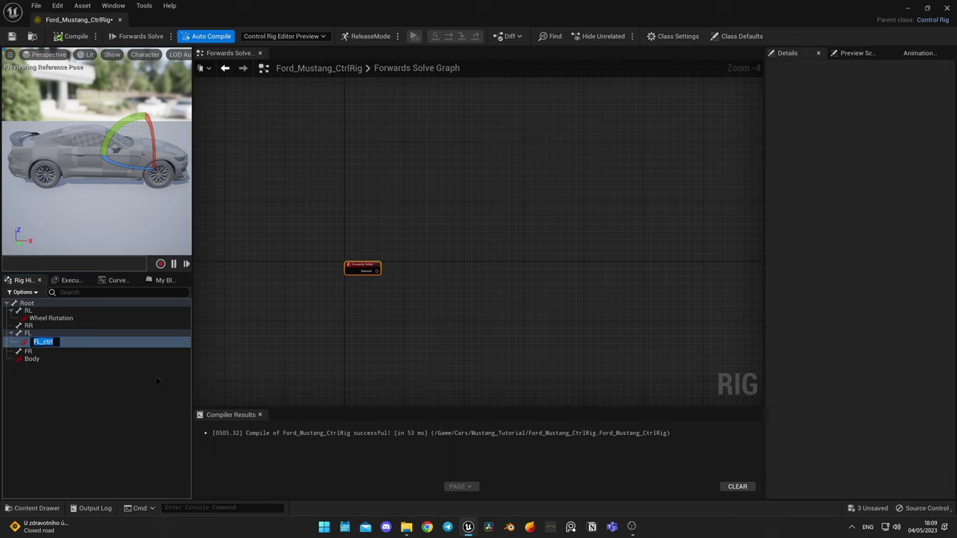
pyautogui.write('Steering')
pyautogui.press('Return')
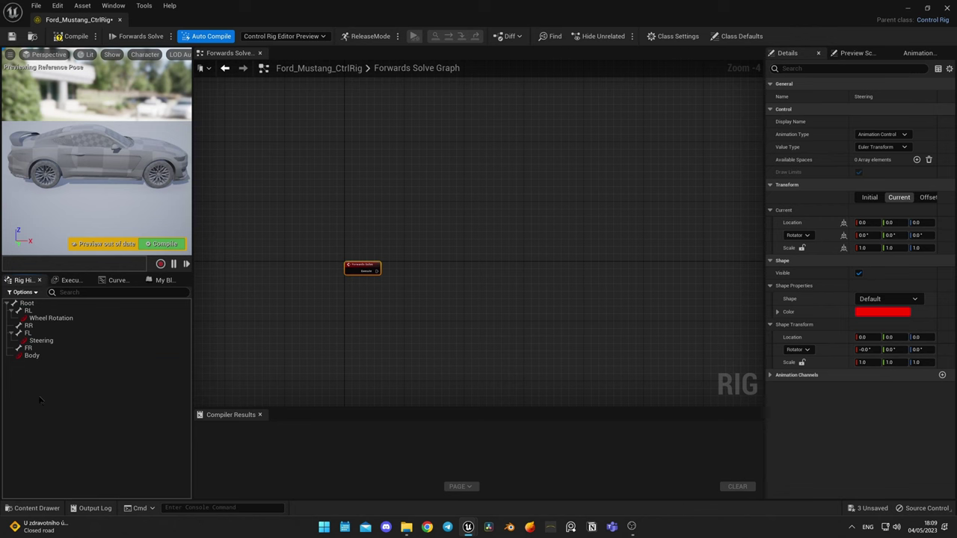
# Add a new null outside the bone hierarchy and name it Control Space.
pyautogui.rightClick(40, 401)
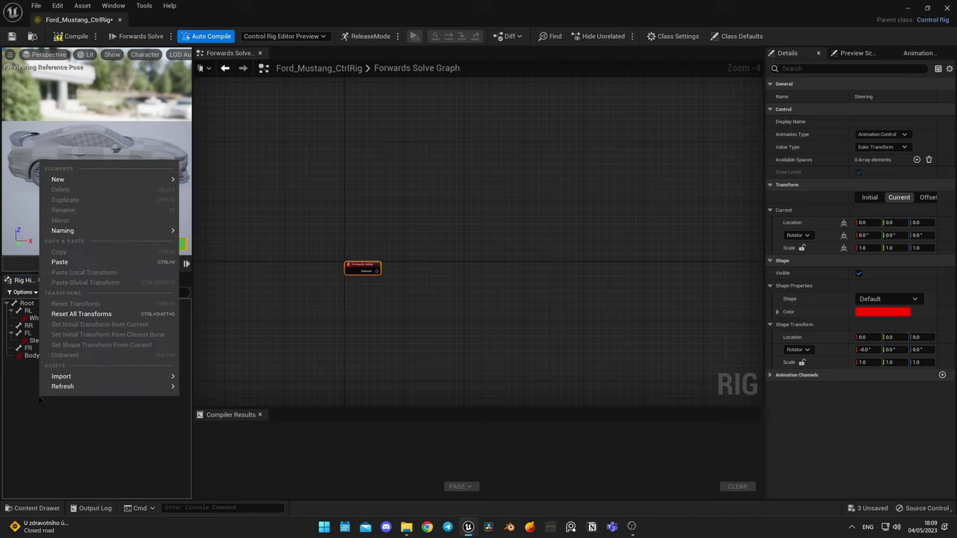
pyautogui.moveTo(135, 180)
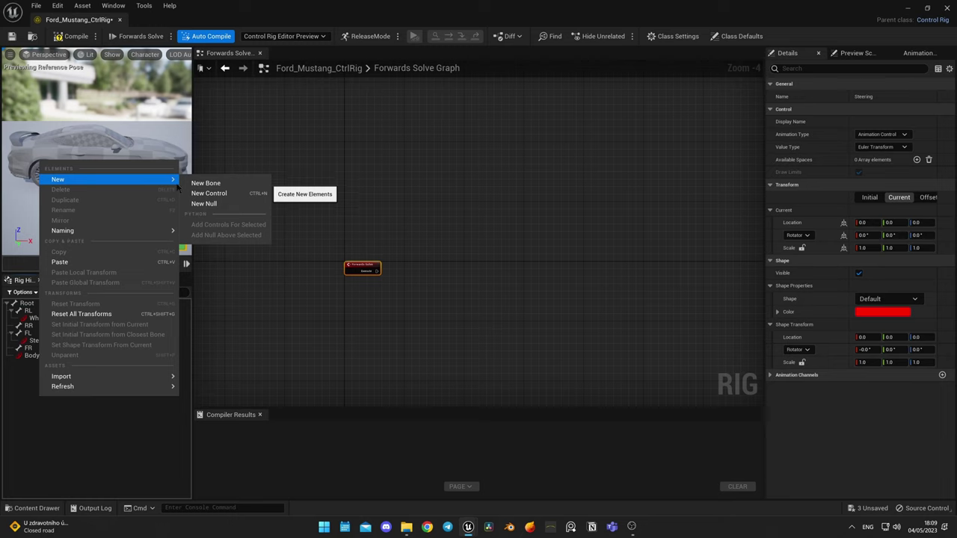
pyautogui.click(225, 205)
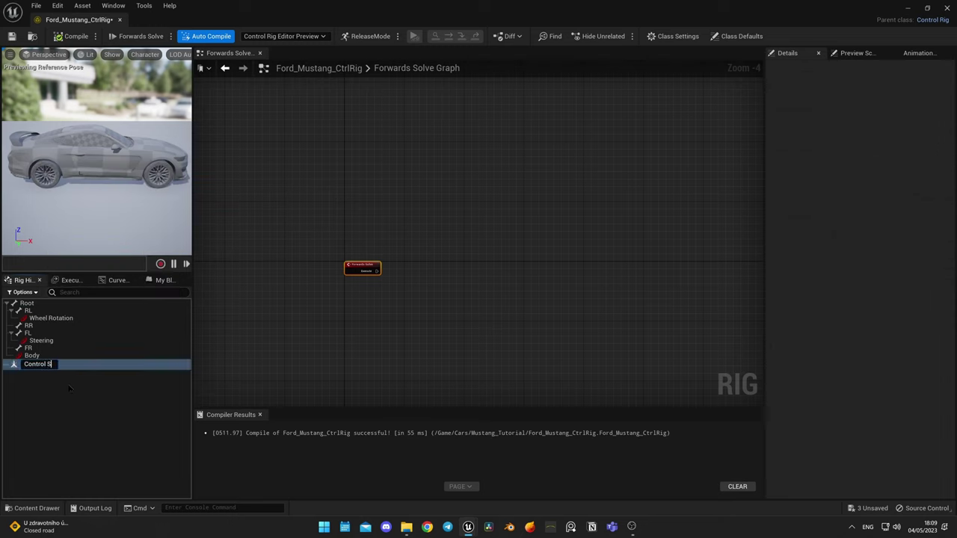
pyautogui.press('Return')
# Change the Wheel Rotation control's shape color to yellow.
pyautogui.click(55, 356)
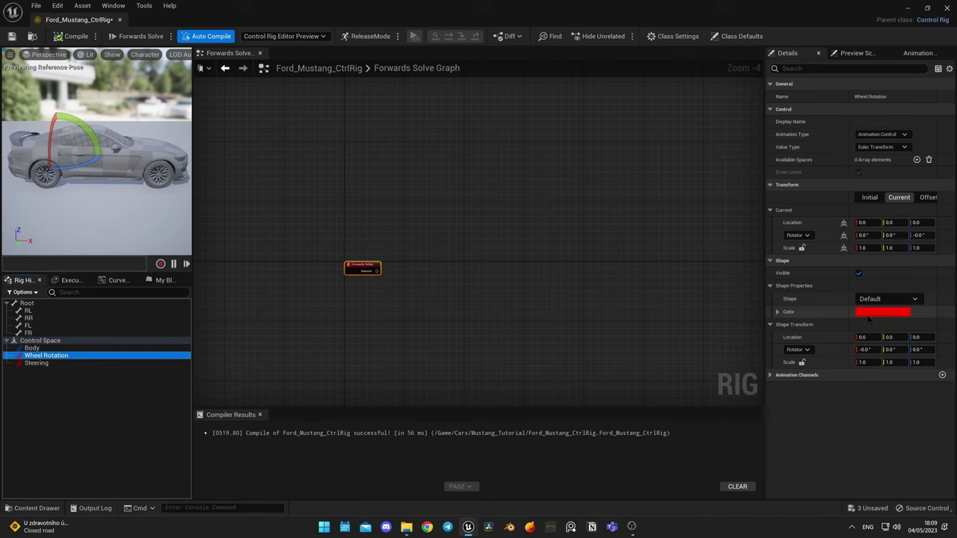
pyautogui.click(884, 312)
pyautogui.moveTo(756, 333); pyautogui.dragTo(751, 388)
pyautogui.click(808, 503)
# Change the Steering control's shape color to green.
pyautogui.click(54, 364)
pyautogui.click(895, 311)
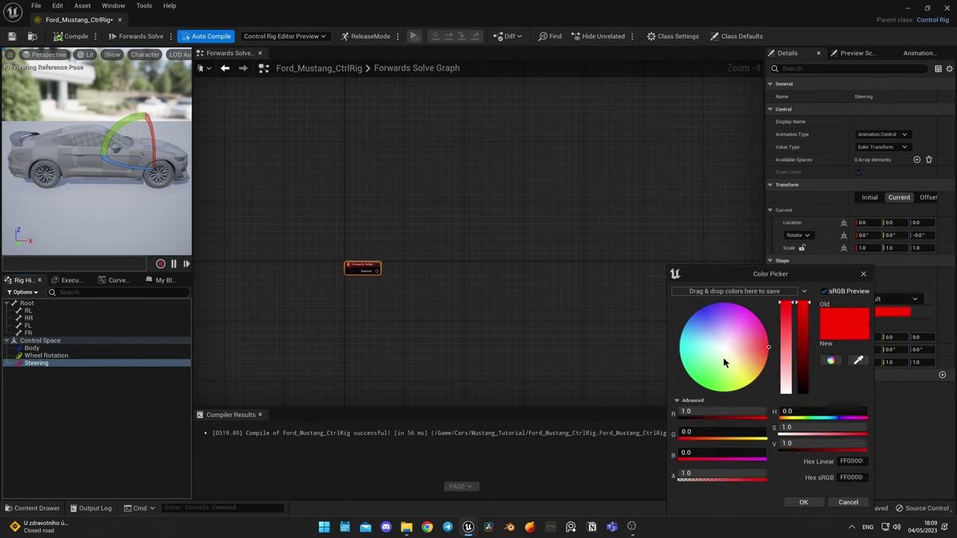
pyautogui.click(703, 374)
pyautogui.click(810, 502)
# Add a Get Control node for the Body control to the Forwards Solve graph and place it above the Forwards Solve node.
pyautogui.scroll(3, 437, 255)
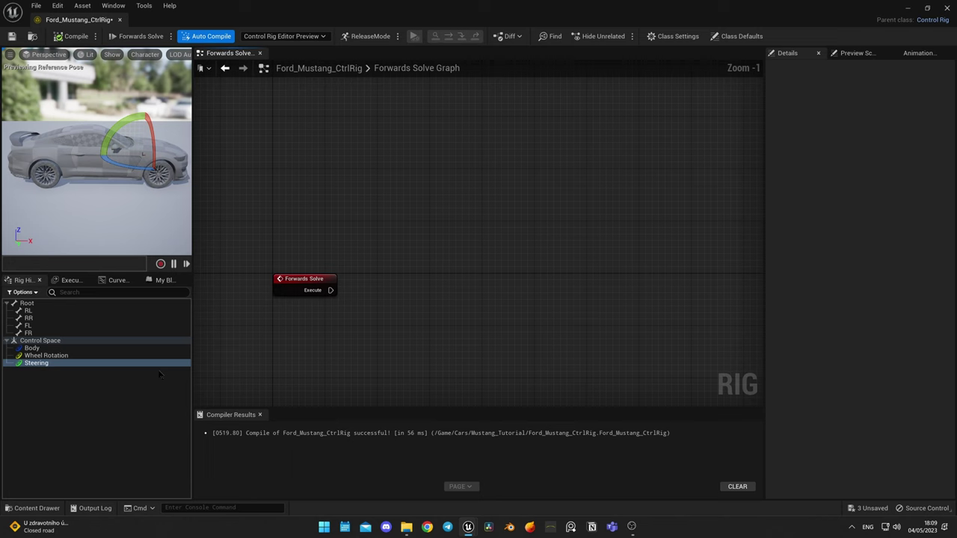
pyautogui.moveTo(32, 348); pyautogui.dragTo(397, 220)
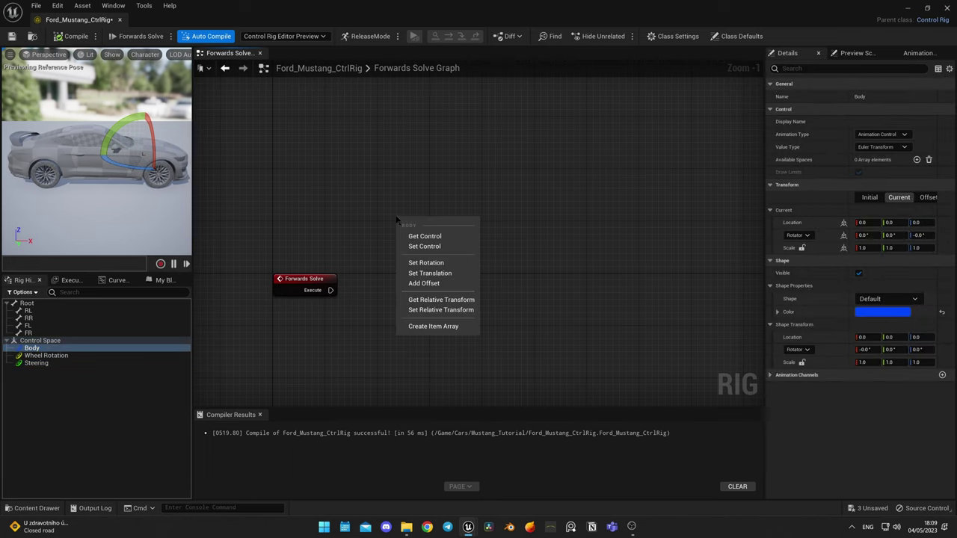
pyautogui.click(433, 236)
pyautogui.moveTo(557, 193); pyautogui.dragTo(523, 238, button='right')
pyautogui.moveTo(426, 266); pyautogui.dragTo(395, 179)
pyautogui.moveTo(530, 217); pyautogui.dragTo(397, 285, button='right')
pyautogui.scroll(1, 442, 259)
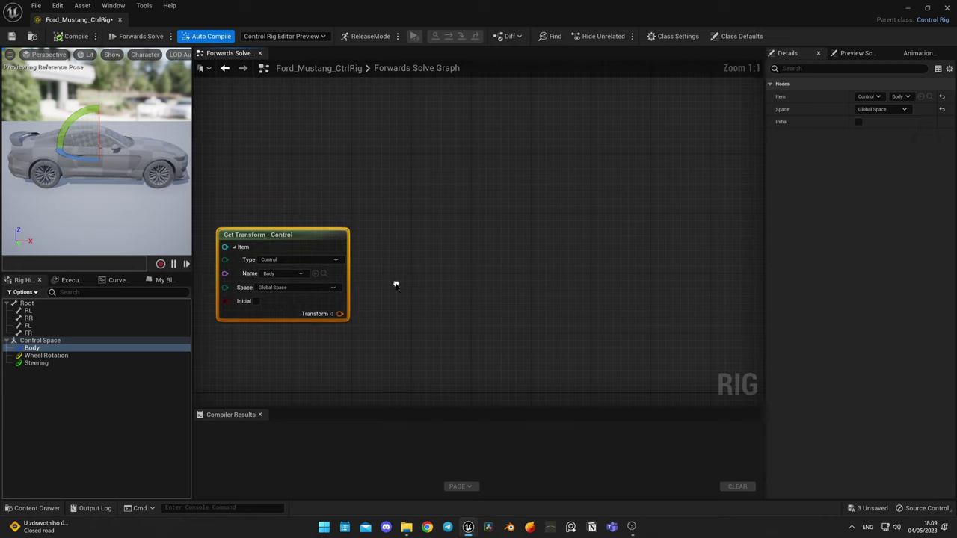
# Add an Offset Transform node for the Root bone, driven by the Body control's rotation and executed from Forwards Solve.
pyautogui.moveTo(26, 303); pyautogui.dragTo(486, 182)
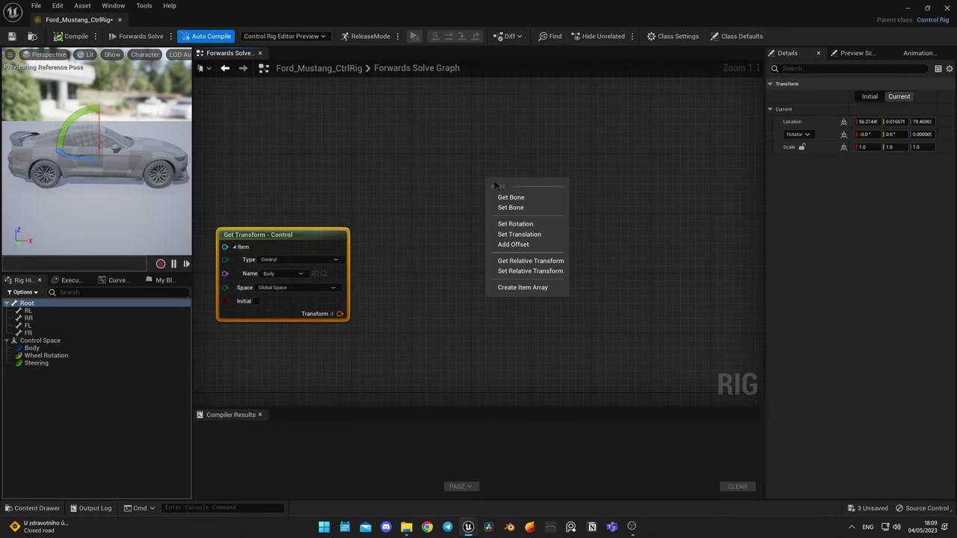
pyautogui.click(513, 244)
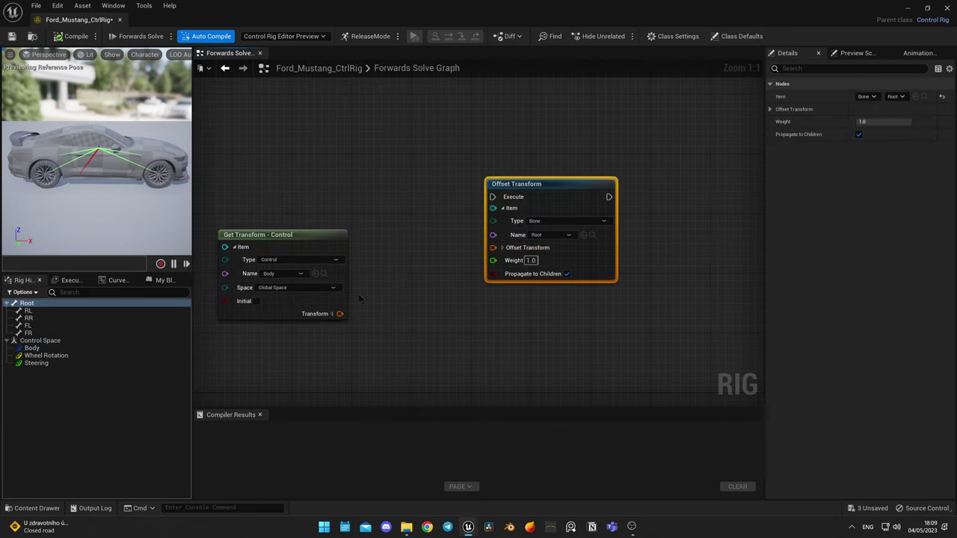
pyautogui.click(331, 314)
pyautogui.click(501, 247)
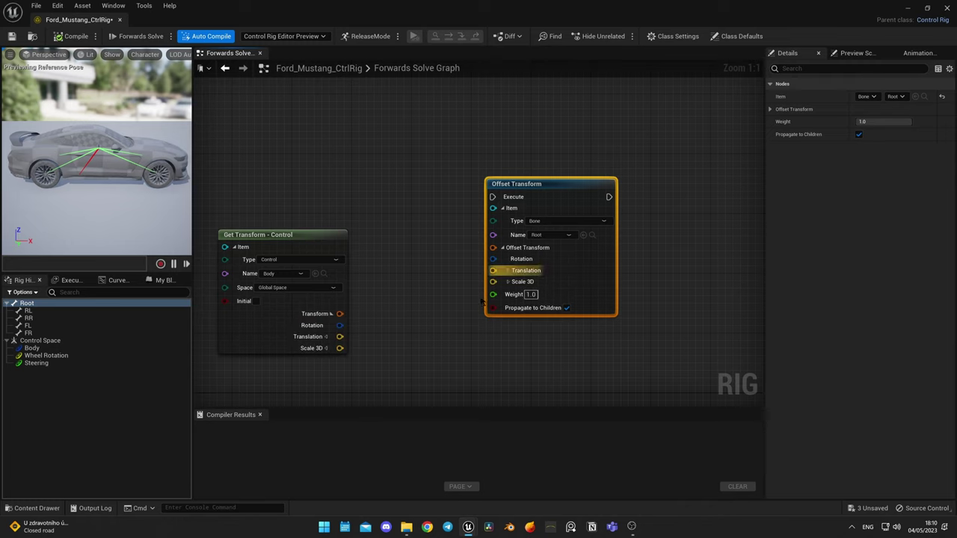
pyautogui.moveTo(339, 327); pyautogui.dragTo(497, 260)
pyautogui.scroll(-1, 436, 188)
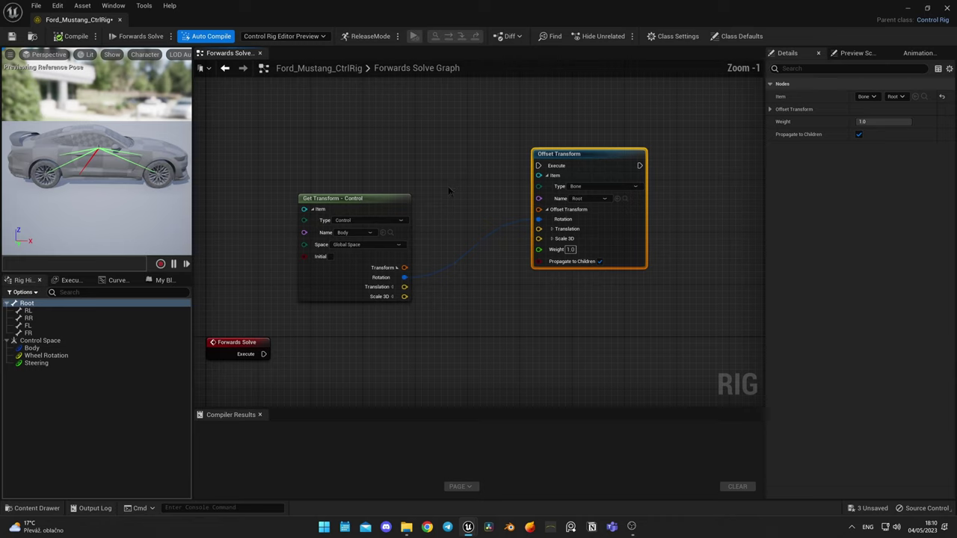
pyautogui.moveTo(264, 353); pyautogui.dragTo(538, 165)
# Test the Body control, compile the rig, and turn off Propagate to Children on the Root bone's Offset Transform node.
pyautogui.click(43, 348)
pyautogui.moveTo(80, 113); pyautogui.dragTo(83, 111)
pyautogui.click(71, 38)
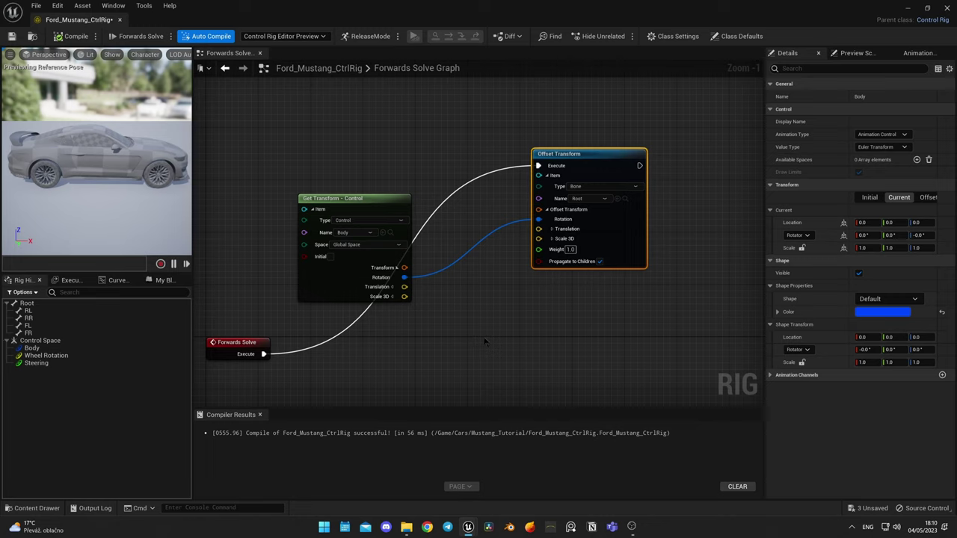
pyautogui.click(600, 262)
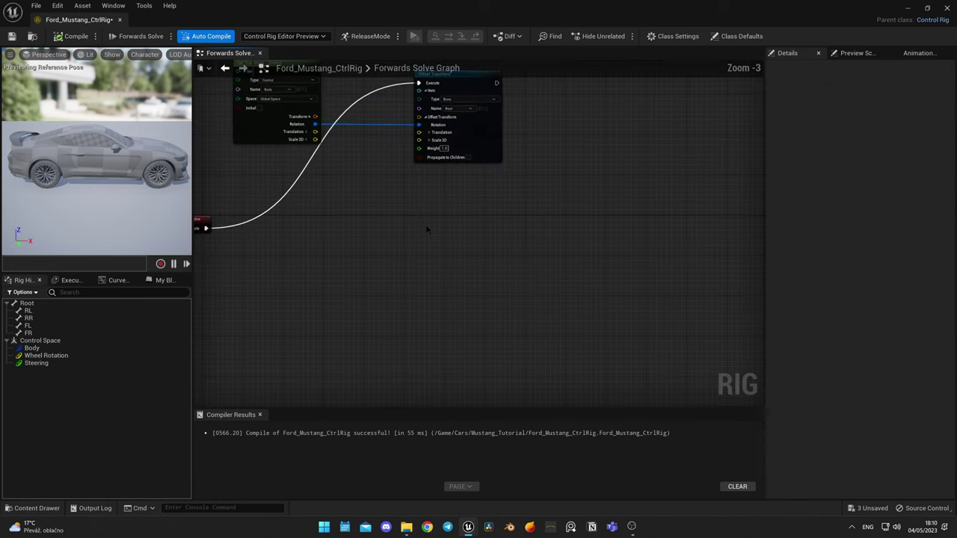
# Add a Get Control node for the Steering control and expand its Transform and Translation outputs.
pyautogui.moveTo(36, 363); pyautogui.dragTo(434, 239)
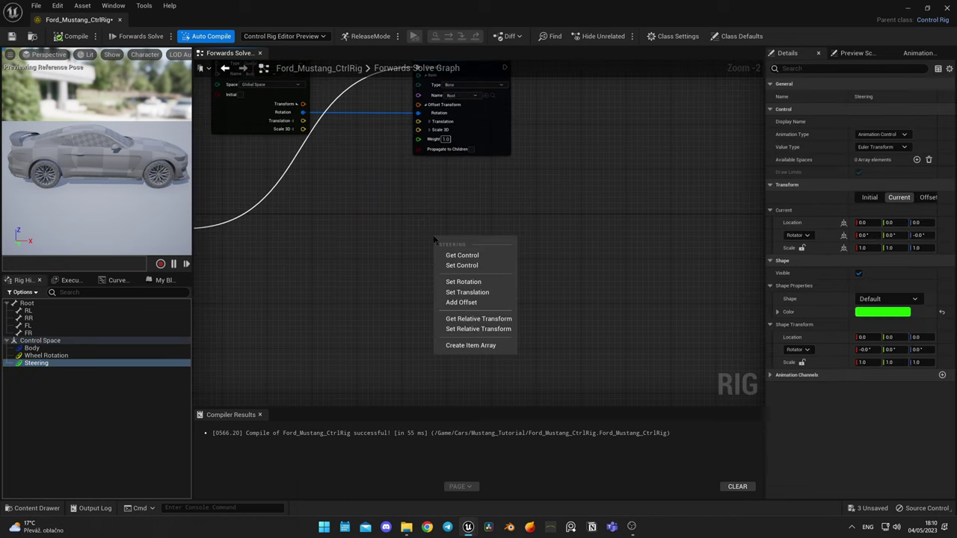
pyautogui.click(462, 255)
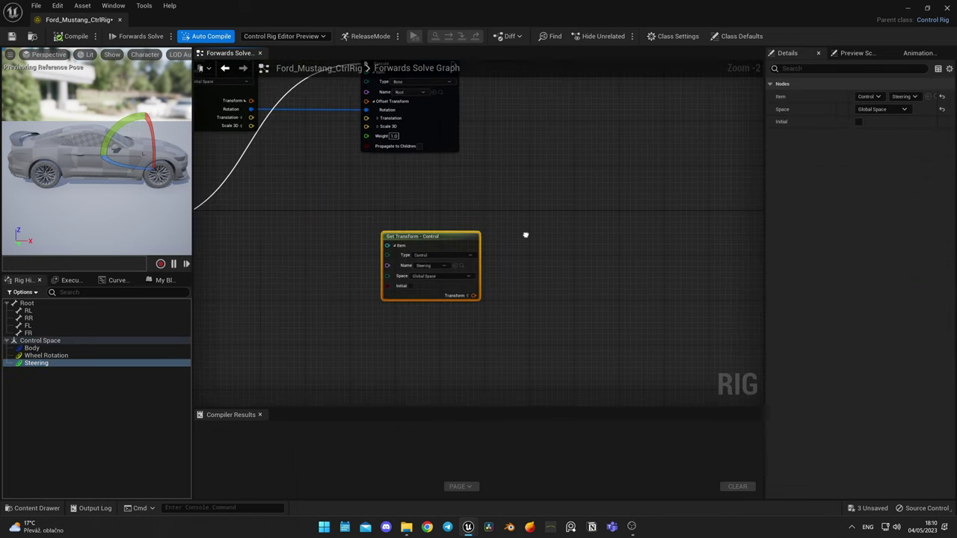
pyautogui.moveTo(425, 237); pyautogui.dragTo(371, 239)
pyautogui.click(395, 300)
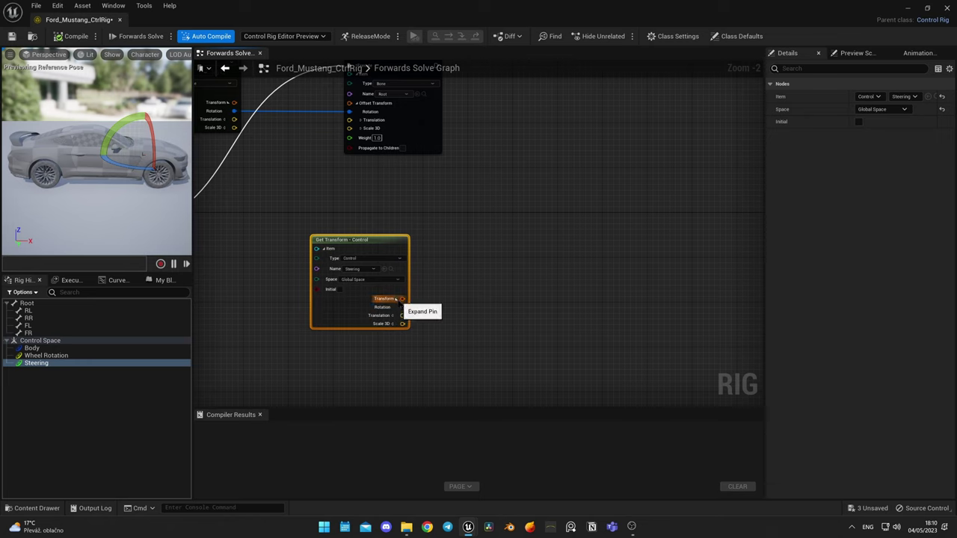
pyautogui.click(392, 315)
pyautogui.moveTo(478, 306); pyautogui.dragTo(438, 241, button='right')
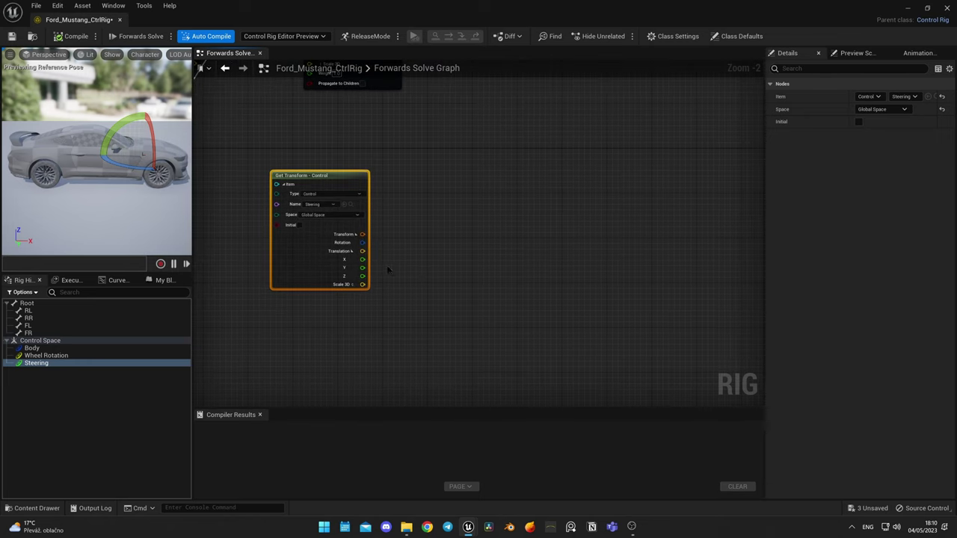
# Feed the Steering control's Y translation into a new Multiply node with B set to 0.35.
pyautogui.moveTo(362, 267); pyautogui.dragTo(460, 236)
pyautogui.write('*')
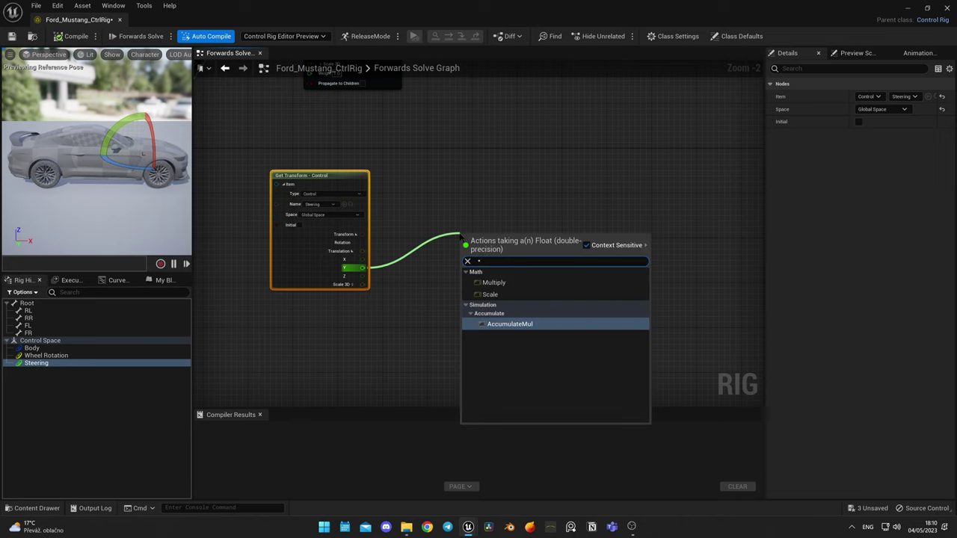
pyautogui.press('Up')
pyautogui.press('Up')
pyautogui.press('Return')
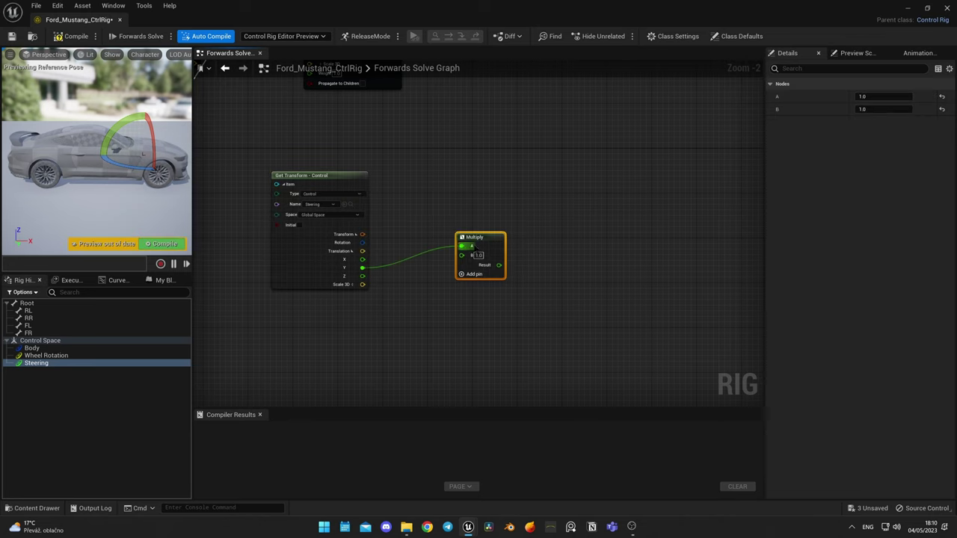
pyautogui.scroll(2, 505, 266)
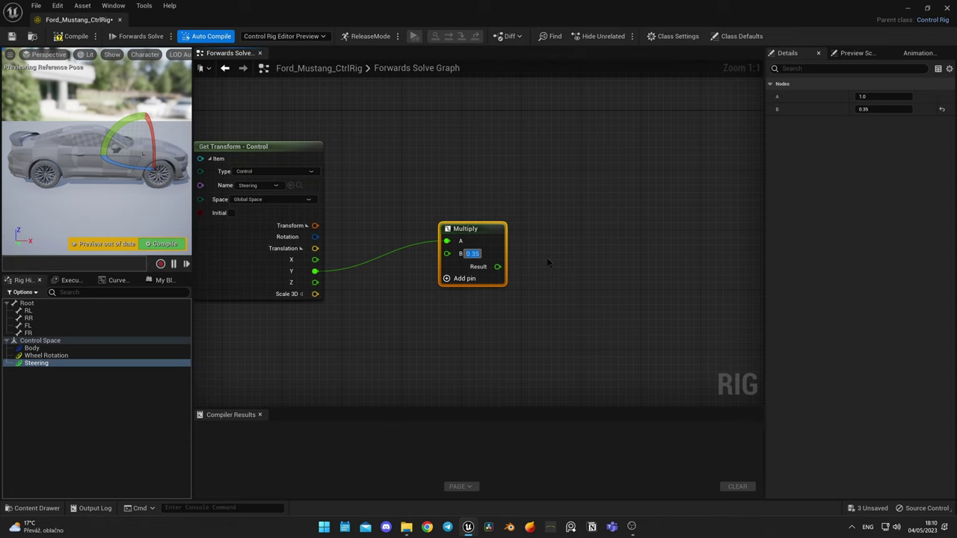
pyautogui.scroll(-1, 524, 263)
pyautogui.click(436, 271)
# Add a From Euler node and connect the Multiply result to its Euler Z input.
pyautogui.rightClick(436, 271)
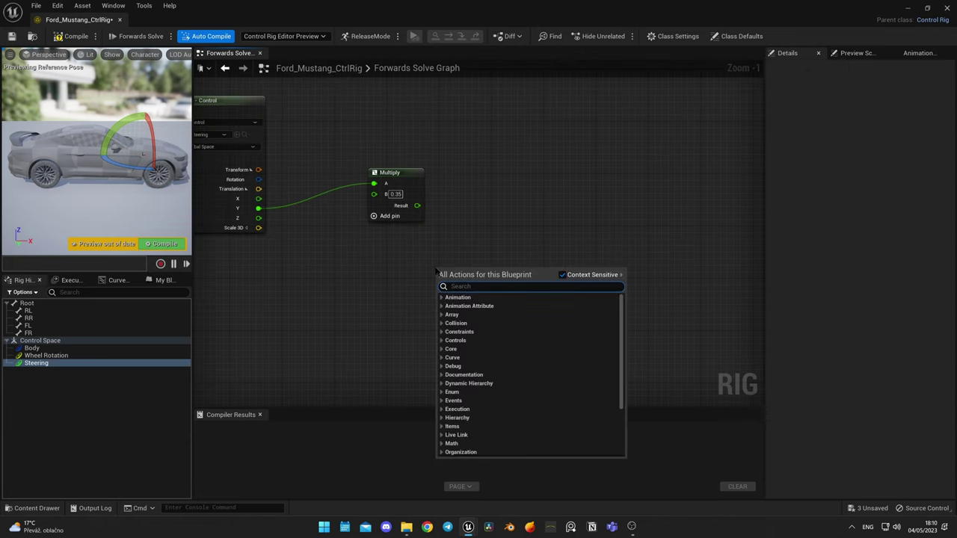
pyautogui.write('from eu')
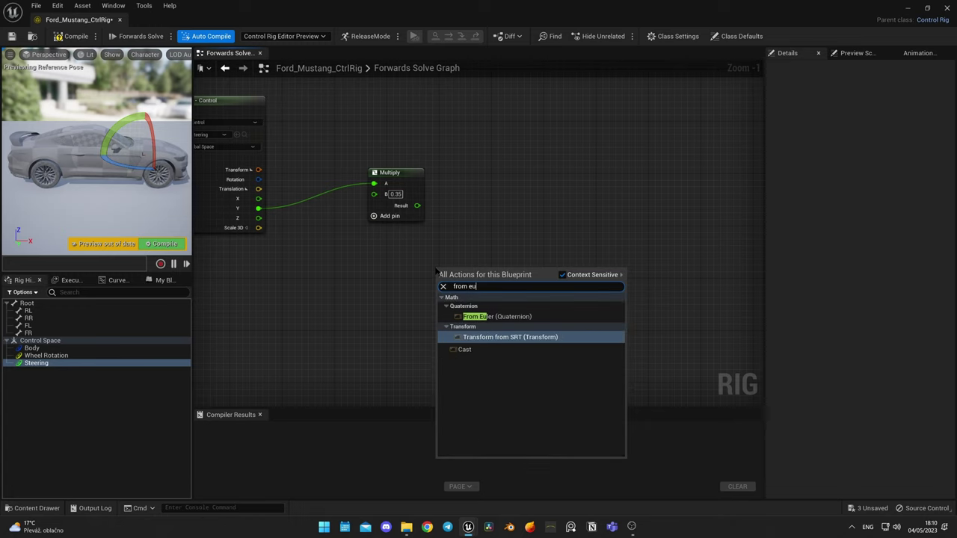
pyautogui.press('Up')
pyautogui.press('Return')
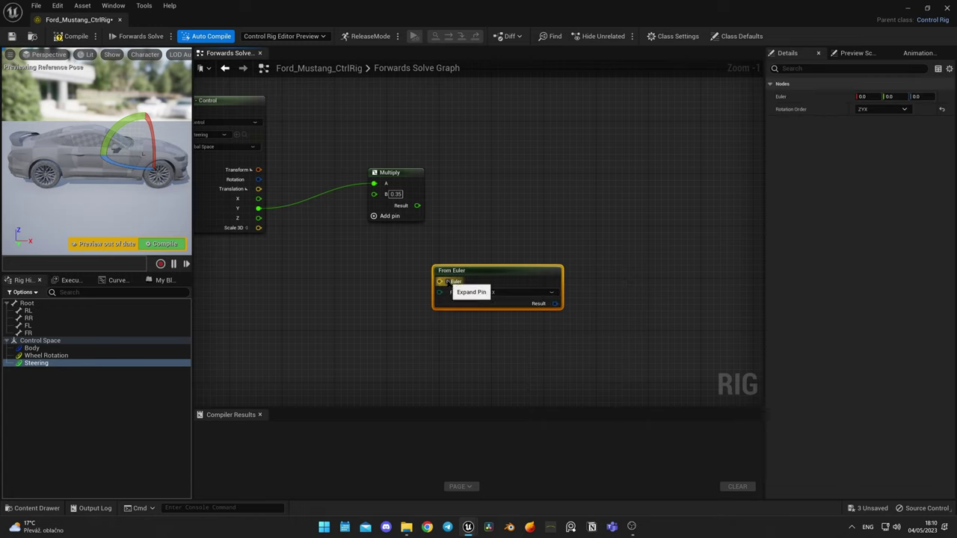
pyautogui.click(447, 282)
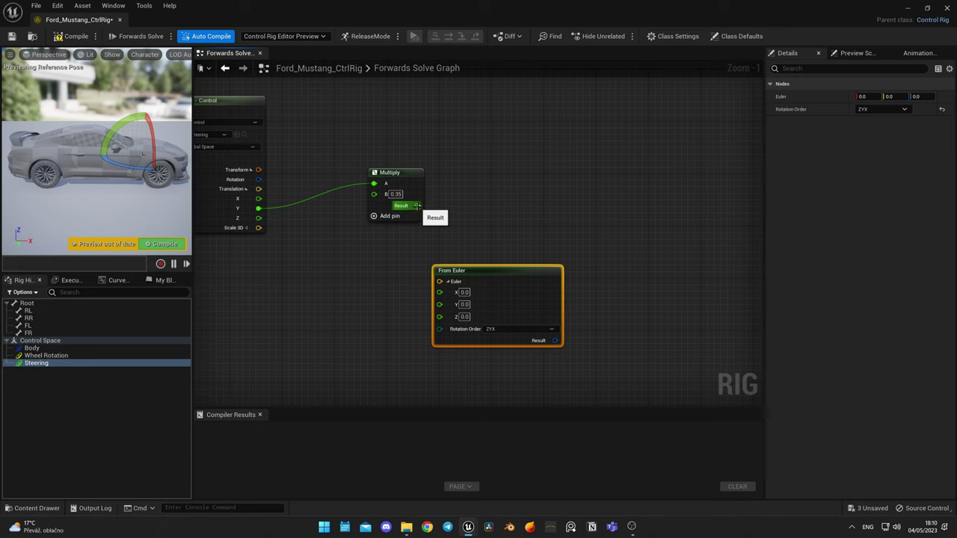
pyautogui.moveTo(417, 206); pyautogui.dragTo(440, 317)
pyautogui.moveTo(624, 258); pyautogui.dragTo(514, 292, button='right')
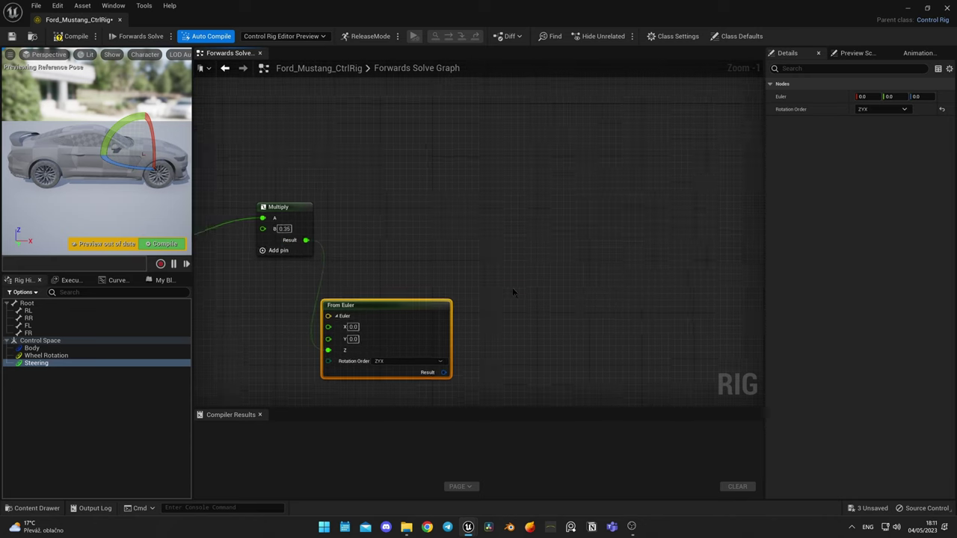
pyautogui.scroll(-3, 513, 292)
# Add Offset Transform nodes for the FL and FR bones and move them closer to the steering nodes.
pyautogui.click(44, 329)
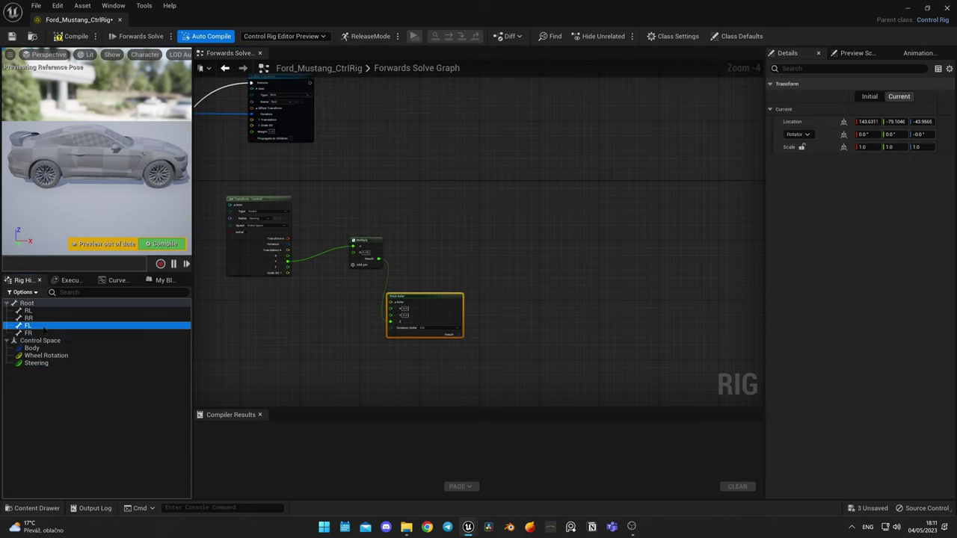
pyautogui.keyDown('ctrl'); pyautogui.click(30, 333); pyautogui.keyUp('ctrl')
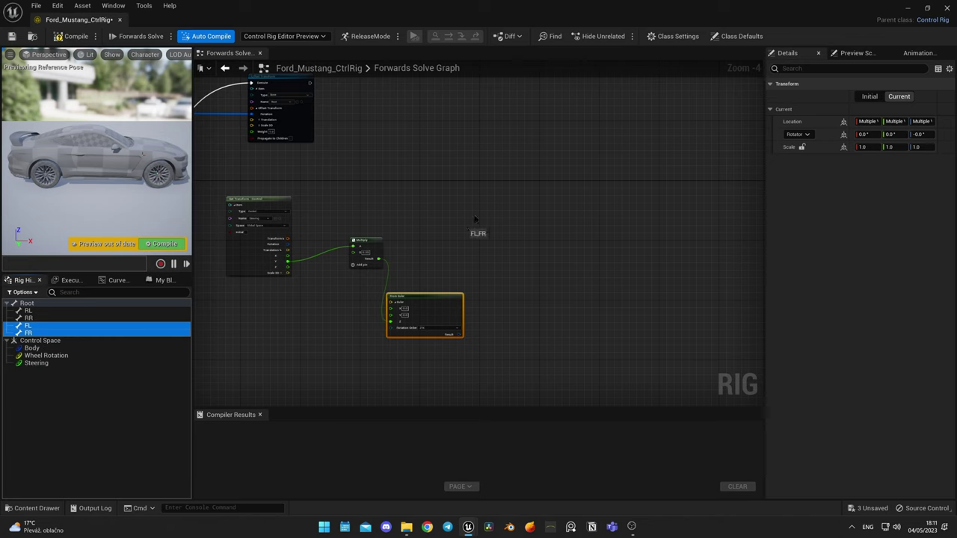
pyautogui.moveTo(474, 219); pyautogui.dragTo(525, 202)
pyautogui.click(551, 264)
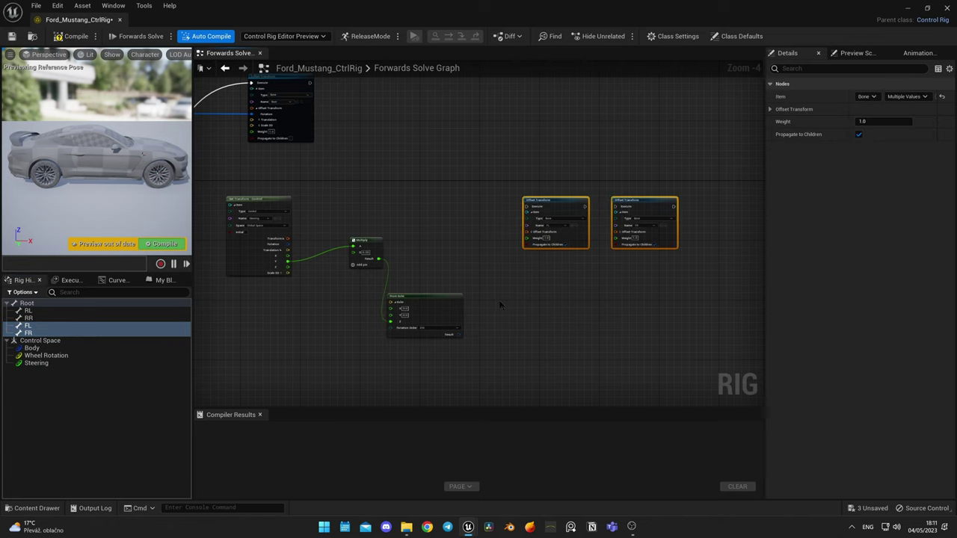
pyautogui.scroll(2, 528, 269)
pyautogui.moveTo(582, 160); pyautogui.dragTo(479, 153)
pyautogui.click(520, 272)
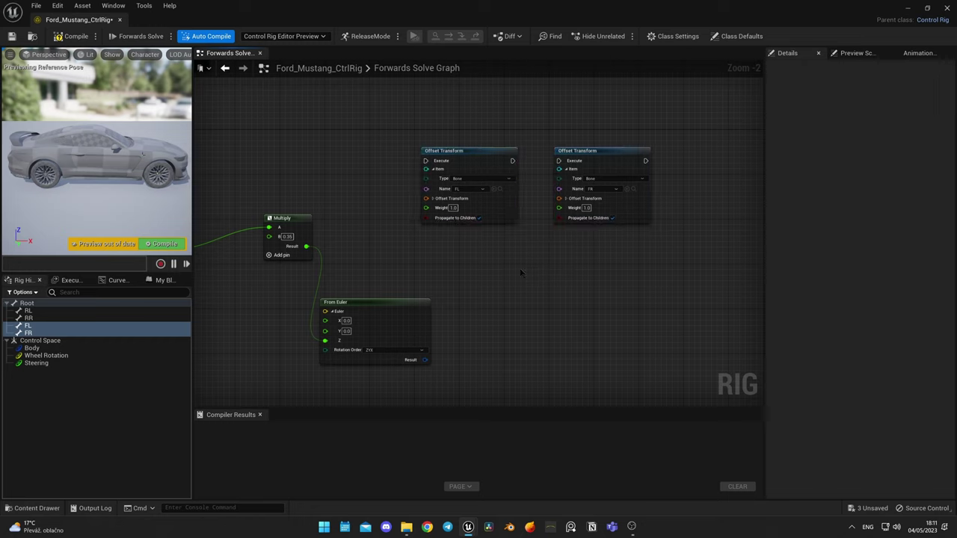
# Connect the From Euler result to the Rotation inputs of the FL and FR Offset Transform nodes.
pyautogui.moveTo(519, 271); pyautogui.dragTo(564, 268, button='right')
pyautogui.click(478, 195)
pyautogui.click(611, 195)
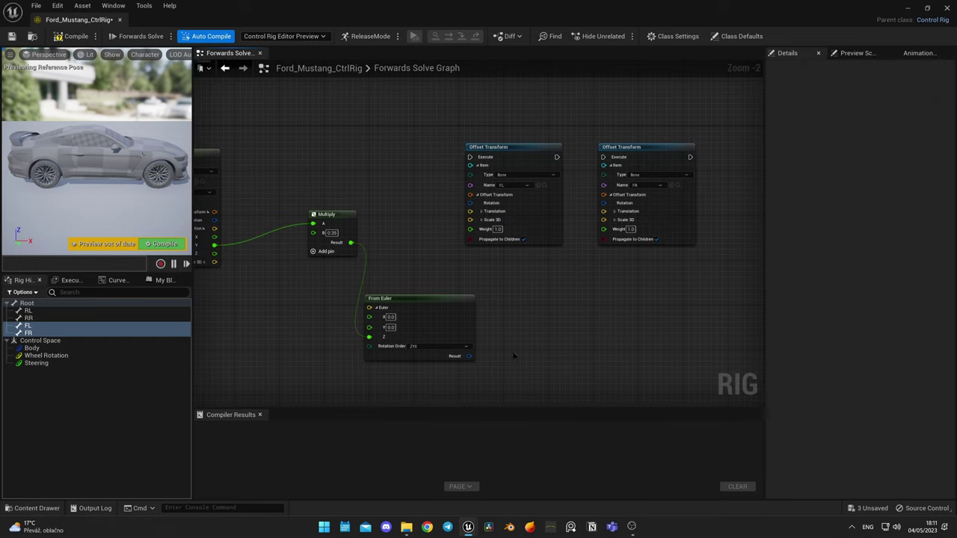
pyautogui.moveTo(470, 356); pyautogui.dragTo(469, 202)
pyautogui.moveTo(470, 356); pyautogui.dragTo(605, 203)
# Connect the Root Offset Transform's execution output to the FL Offset Transform node and test the Steering control.
pyautogui.scroll(-1, 565, 321)
pyautogui.moveTo(381, 170); pyautogui.dragTo(453, 222, button='right')
pyautogui.scroll(-3, 452, 222)
pyautogui.scroll(3, 443, 215)
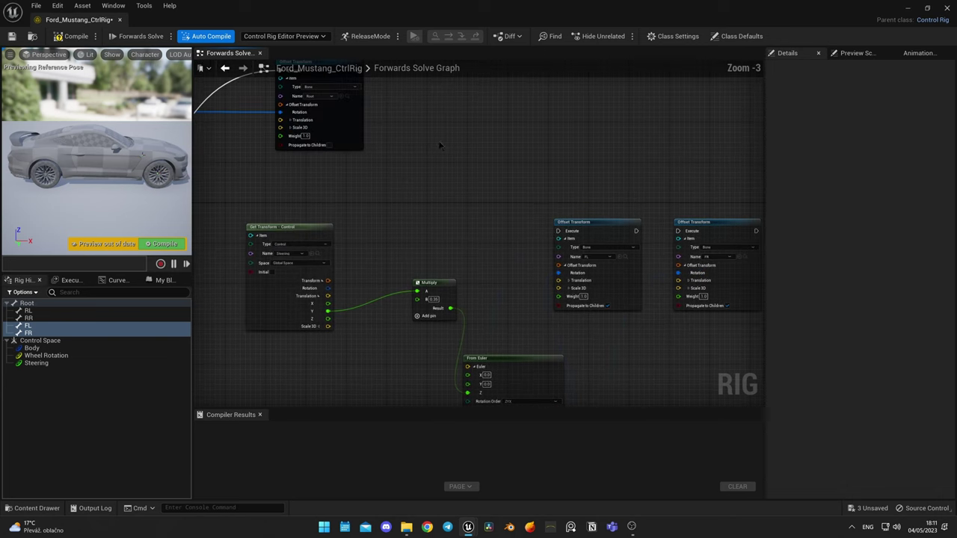
pyautogui.moveTo(440, 146); pyautogui.dragTo(415, 221, button='right')
pyautogui.moveTo(335, 146); pyautogui.dragTo(533, 306)
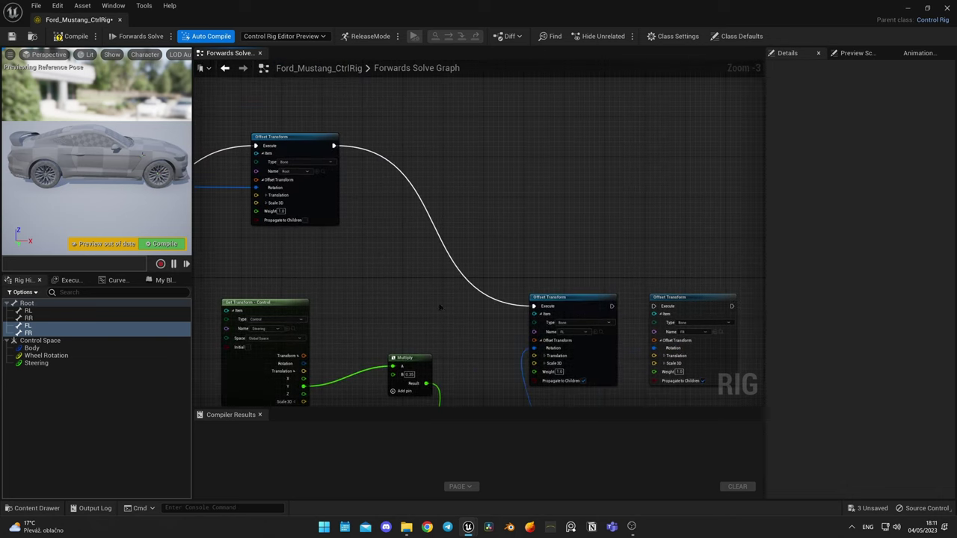
pyautogui.moveTo(440, 307); pyautogui.dragTo(497, 254, button='right')
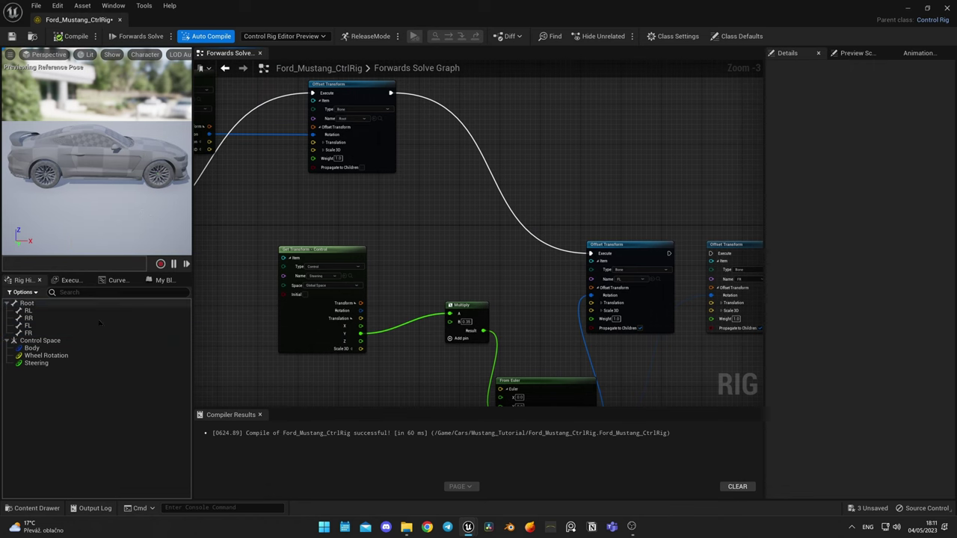
pyautogui.click(36, 363)
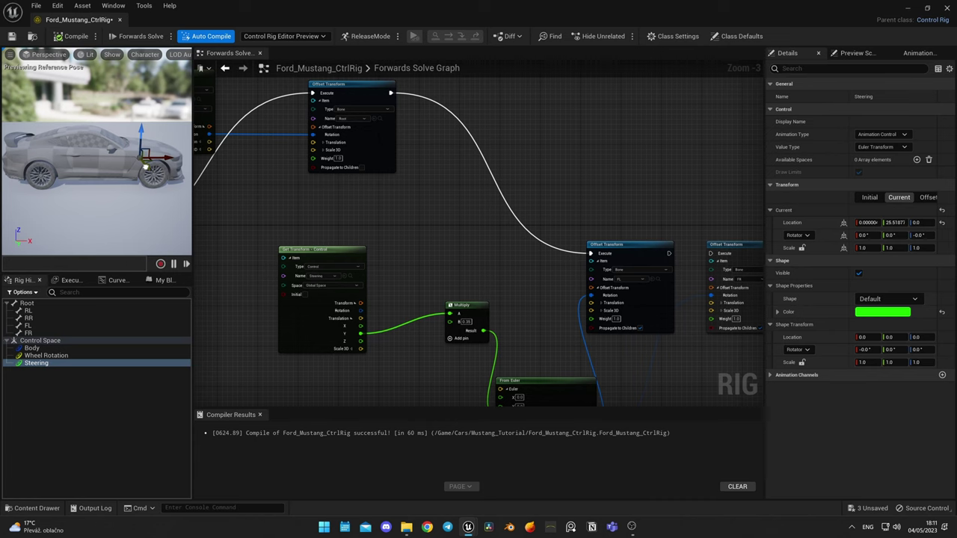
# Chain the FL Offset Transform's execution into the FR node, and insert a Sequence node after Forwards Solve in place of its existing connection.
pyautogui.moveTo(668, 253); pyautogui.dragTo(712, 254)
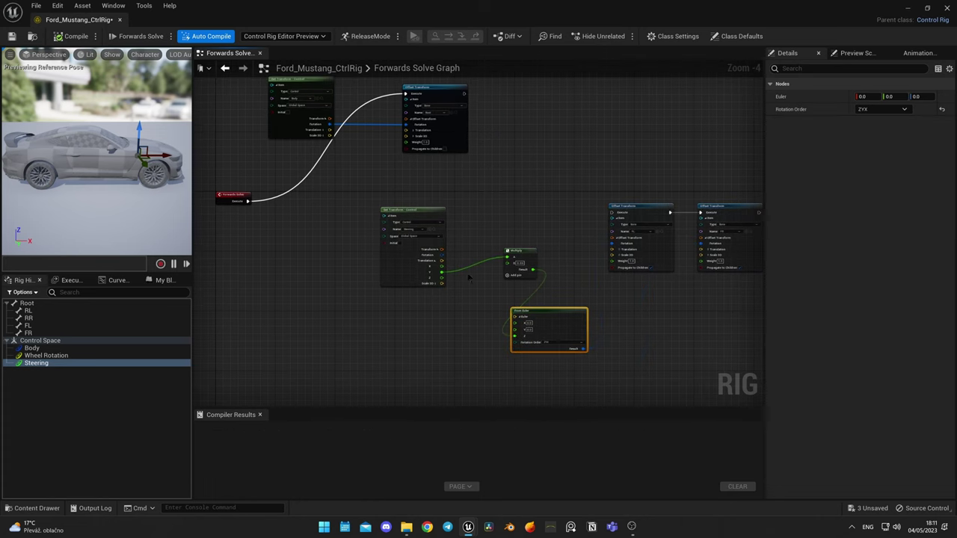
pyautogui.moveTo(323, 286); pyautogui.dragTo(378, 261, button='right')
pyautogui.keyDown('alt'); pyautogui.click(344, 235); pyautogui.keyUp('alt')
pyautogui.moveTo(326, 228)
pyautogui.mouseDown()
pyautogui.moveTo(265, 224)
pyautogui.moveTo(336, 229)
pyautogui.mouseUp()
pyautogui.write('seq')
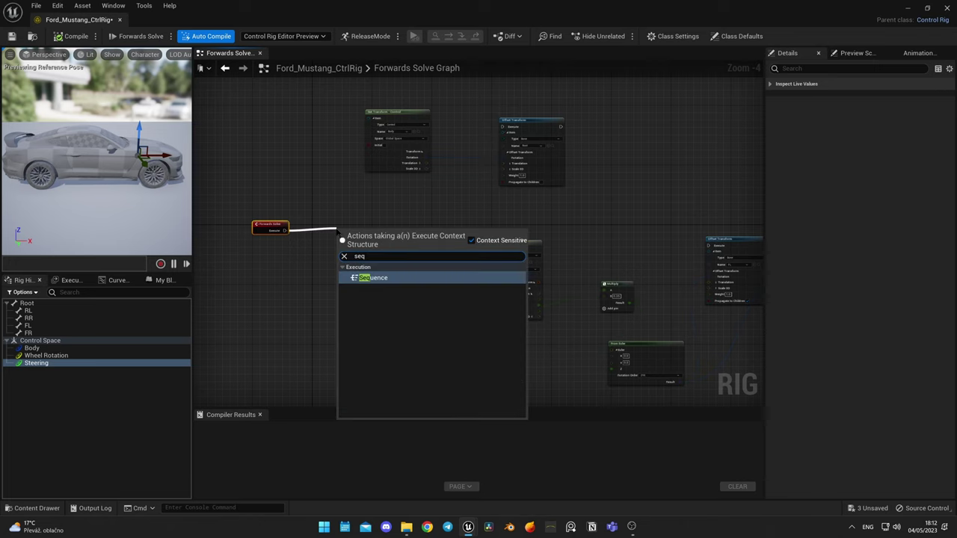
pyautogui.press('Return')
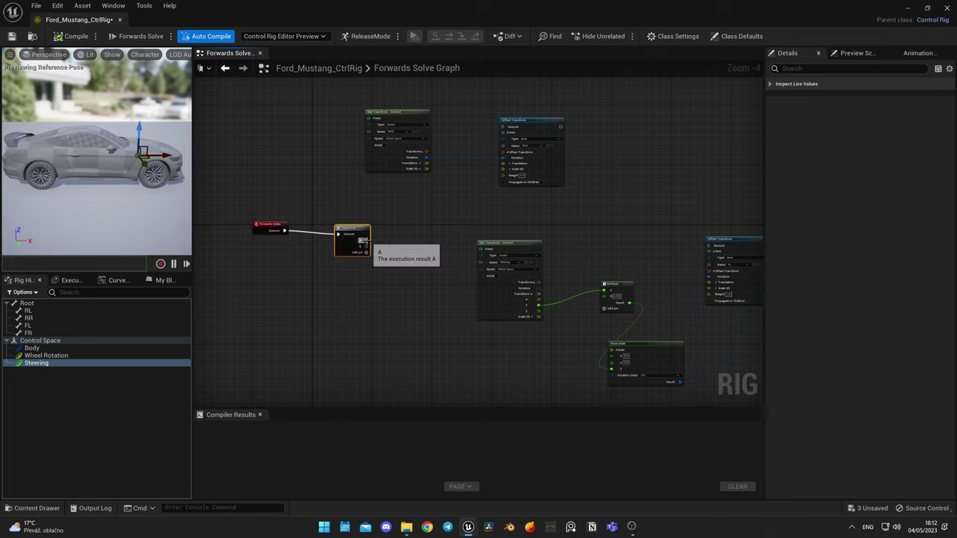
# Connect Sequence output A to the Root Offset Transform and output B to the FL Offset Transform.
pyautogui.moveTo(366, 240); pyautogui.dragTo(503, 126)
pyautogui.moveTo(444, 237); pyautogui.dragTo(338, 230, button='right')
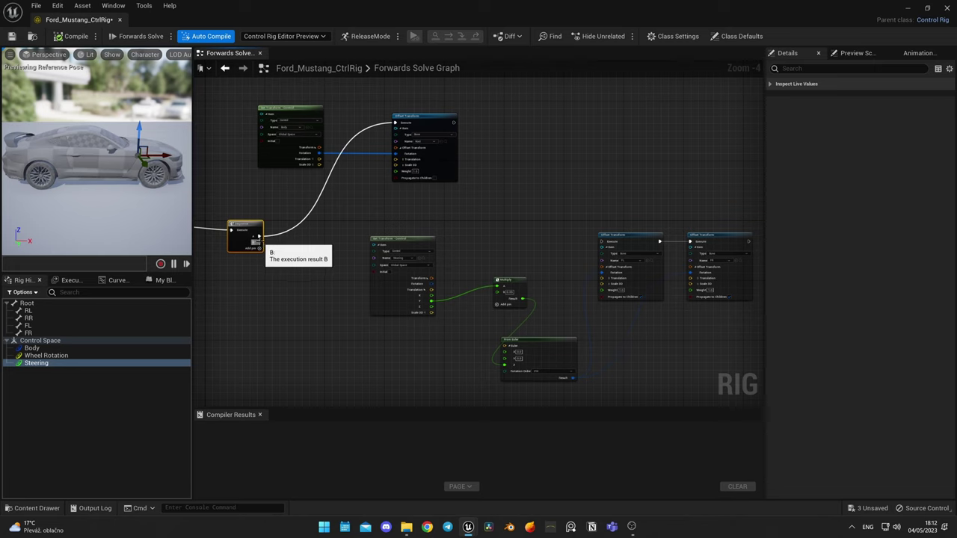
pyautogui.moveTo(258, 242); pyautogui.dragTo(603, 242)
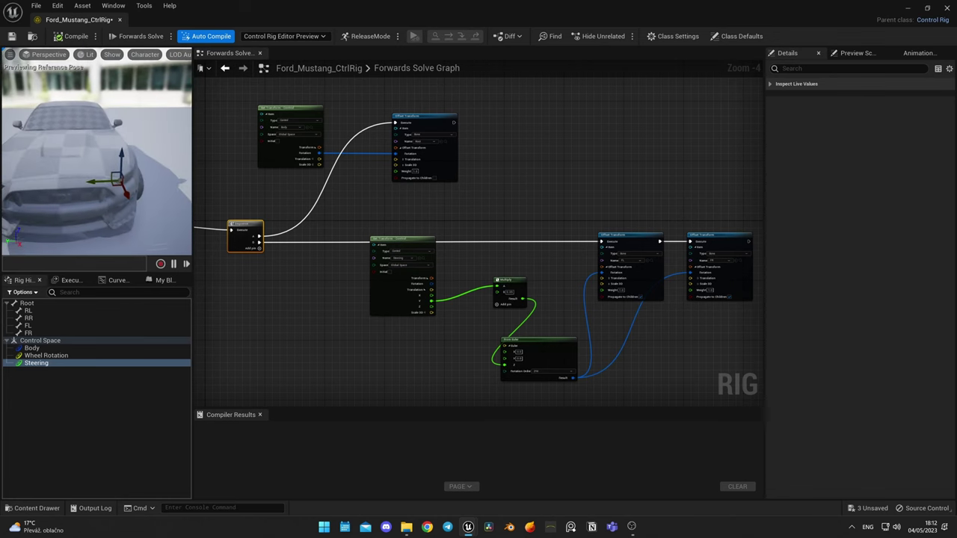
# Reset the Steering control's Offset location to its default and compile the rig.
pyautogui.click(40, 365)
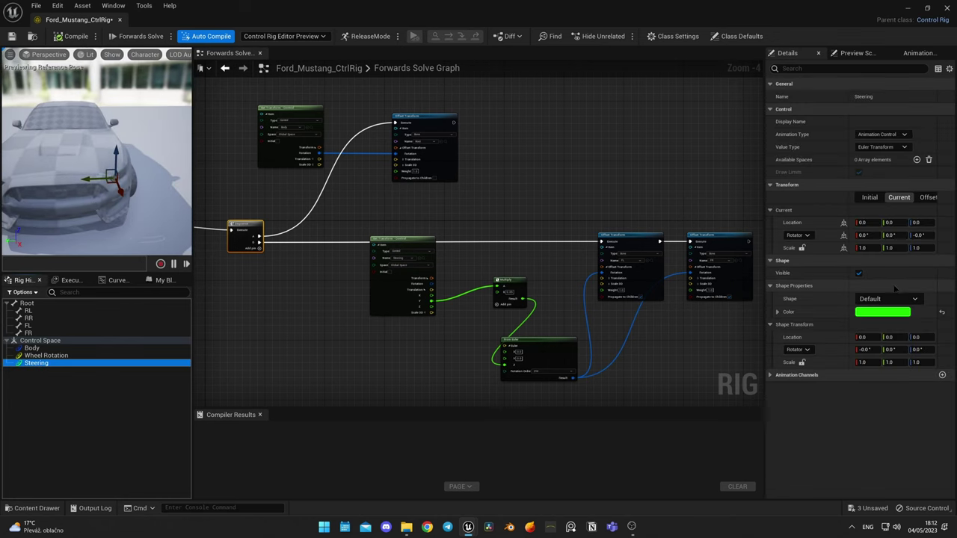
pyautogui.click(929, 198)
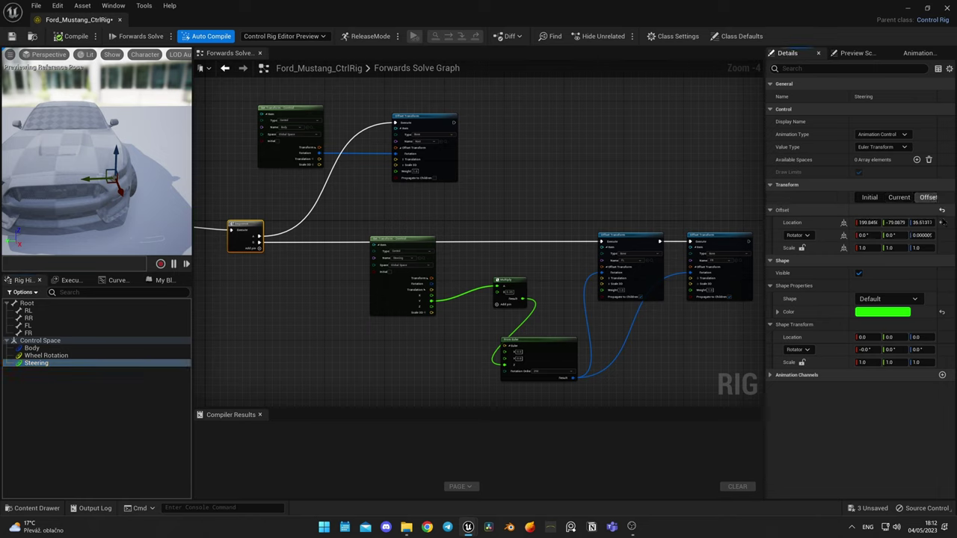
pyautogui.click(941, 223)
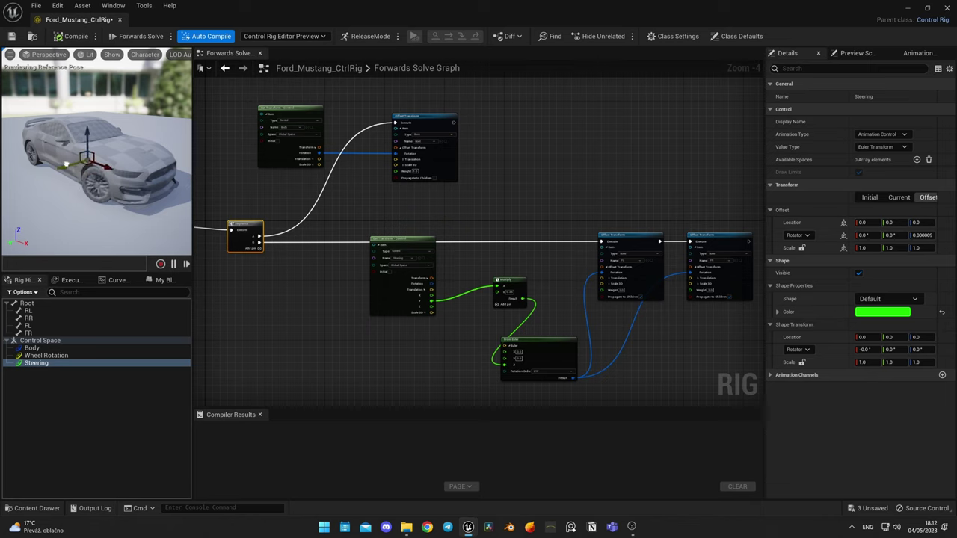
pyautogui.click(73, 37)
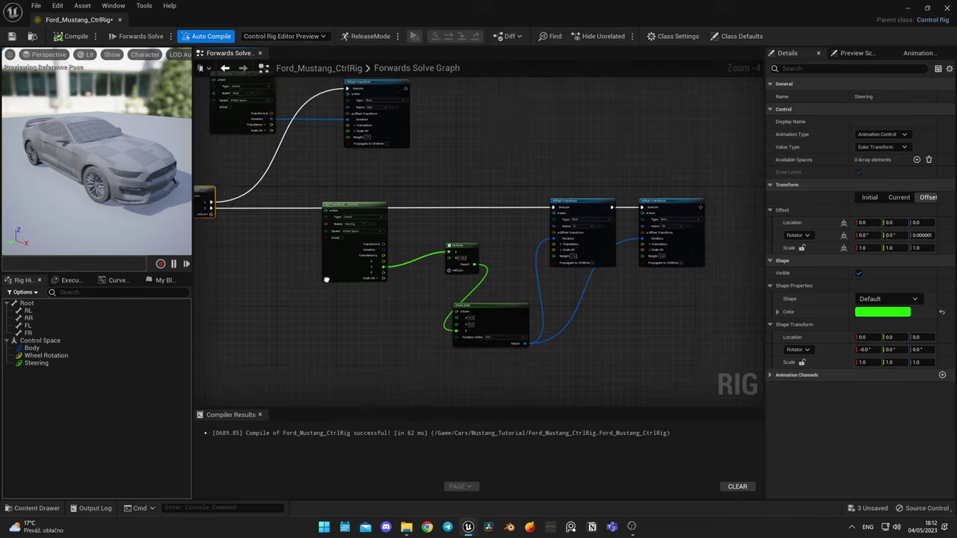
# Rearrange the steering nodes compactly, stacking the FR Offset Transform below the FL one beside the Get Transform, Multiply and From Euler nodes.
pyautogui.scroll(-3, 327, 280)
pyautogui.scroll(3, 361, 223)
pyautogui.moveTo(362, 198); pyautogui.dragTo(399, 224)
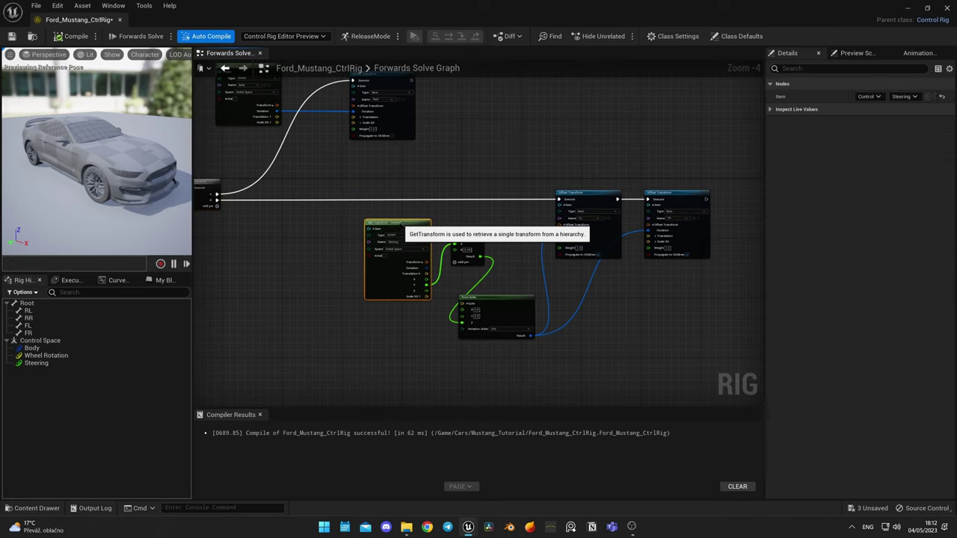
pyautogui.moveTo(587, 193); pyautogui.dragTo(569, 172)
pyautogui.moveTo(674, 194); pyautogui.dragTo(567, 254)
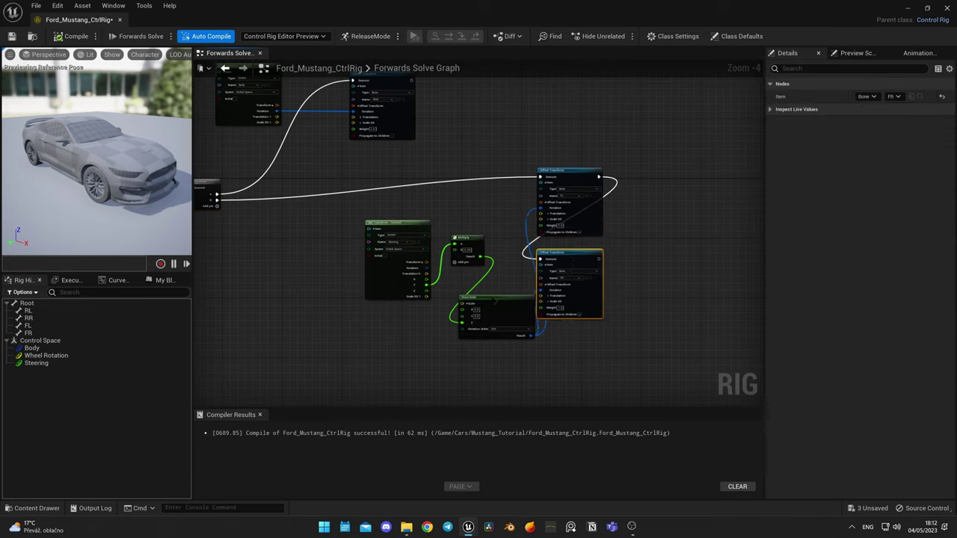
pyautogui.moveTo(486, 298); pyautogui.dragTo(456, 298)
pyautogui.moveTo(397, 222); pyautogui.dragTo(349, 223)
# Group the steering nodes in a comment box titled Steering and move it further down the graph.
pyautogui.moveTo(312, 386); pyautogui.dragTo(634, 212)
pyautogui.write('cSteering')
pyautogui.press('Return')
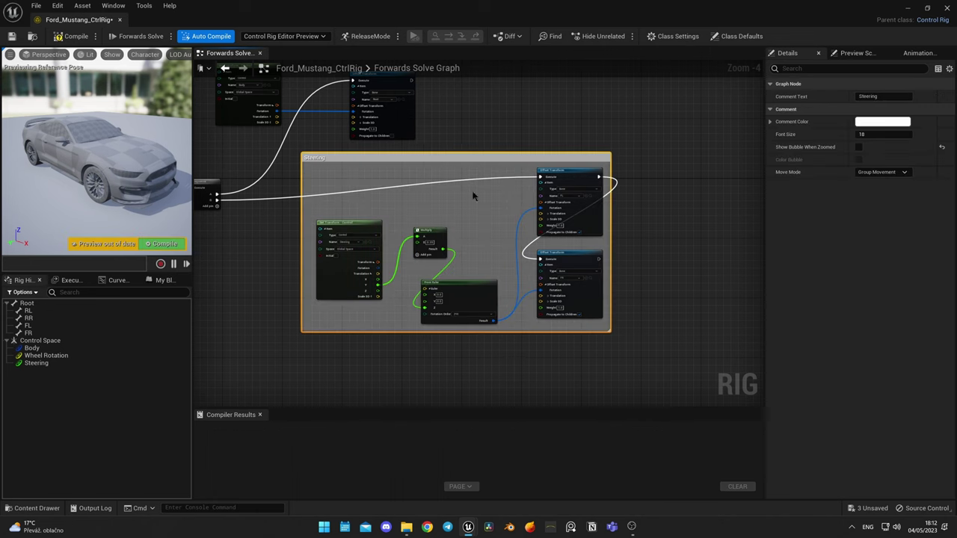
pyautogui.moveTo(474, 158); pyautogui.dragTo(488, 236)
# Group the Body Get Transform and Root Offset Transform nodes in a comment box titled Body.
pyautogui.click(417, 154)
pyautogui.moveTo(417, 154); pyautogui.dragTo(536, 229, button='right')
pyautogui.moveTo(374, 141); pyautogui.dragTo(396, 148)
pyautogui.moveTo(333, 119); pyautogui.dragTo(573, 227)
pyautogui.write('cBody')
pyautogui.press('Return')
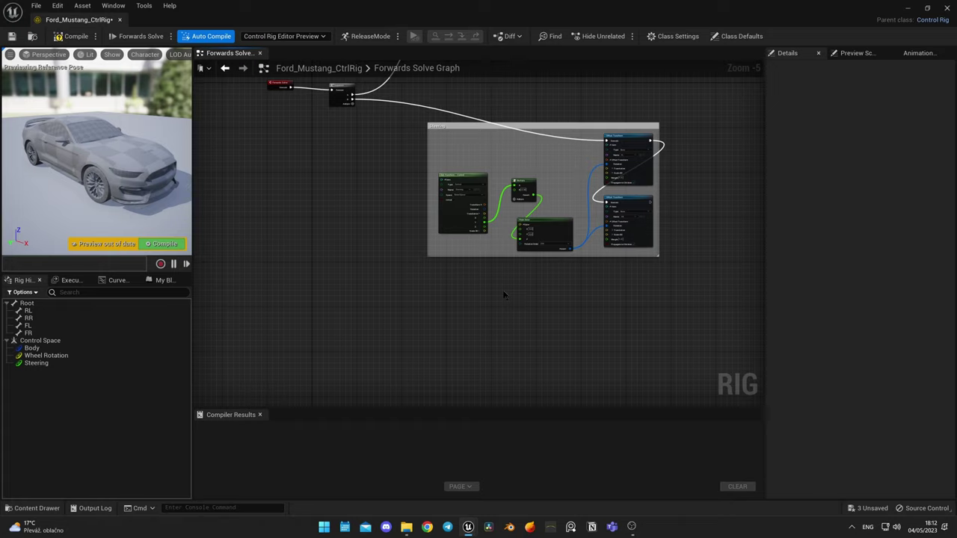
# Add a Get Control Float node below the Steering group and set its control to Wheel Rotation.
pyautogui.rightClick(425, 334)
pyautogui.write('g')
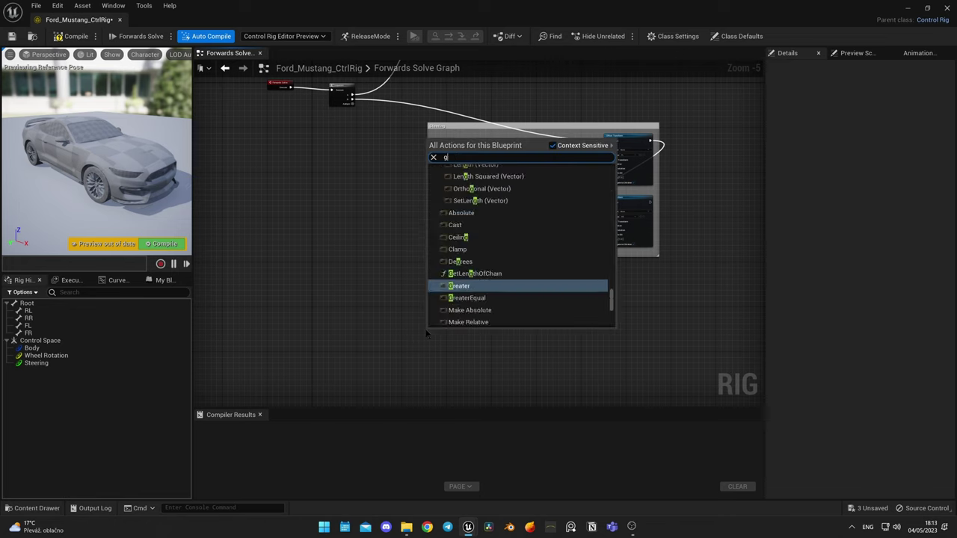
pyautogui.write('et control flo')
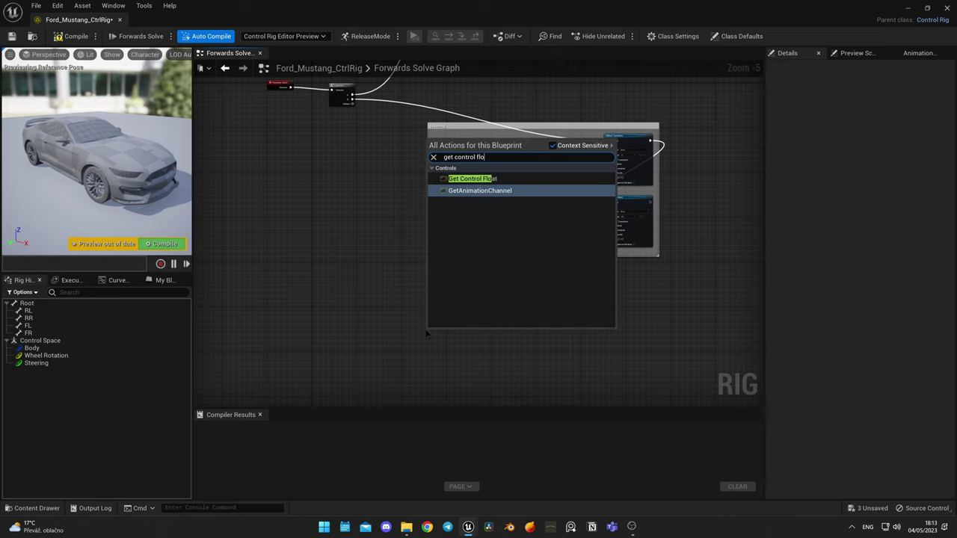
pyautogui.press('Return')
pyautogui.scroll(1, 452, 334)
pyautogui.scroll(3, 453, 334)
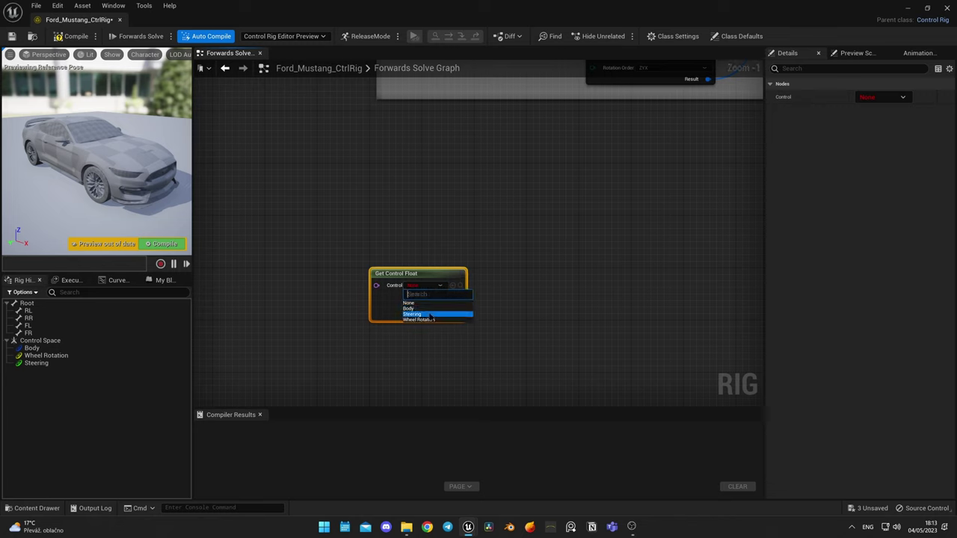
pyautogui.click(431, 320)
pyautogui.moveTo(441, 274); pyautogui.dragTo(331, 227)
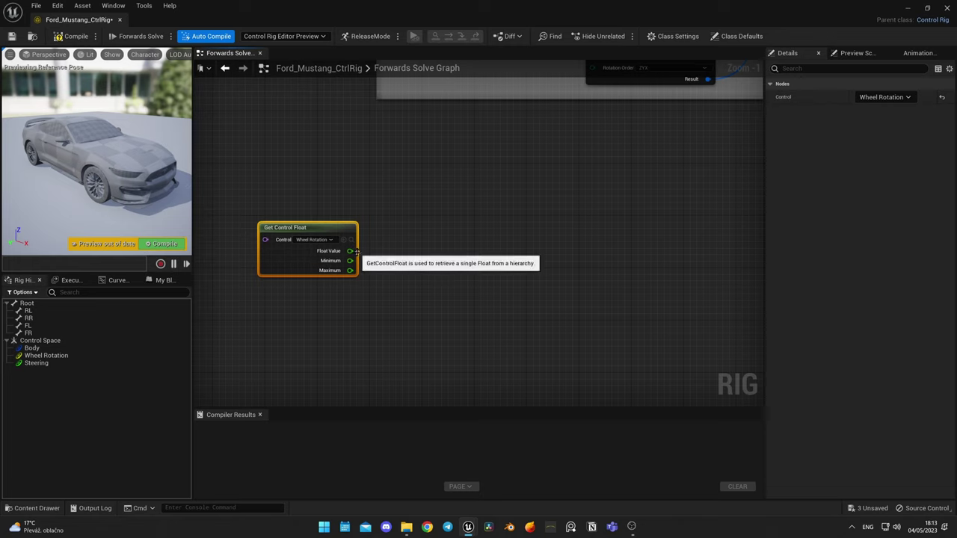
# Add a Multiply node fed by the Wheel Rotation Float Value, with B set to 50.
pyautogui.moveTo(350, 251); pyautogui.dragTo(469, 258)
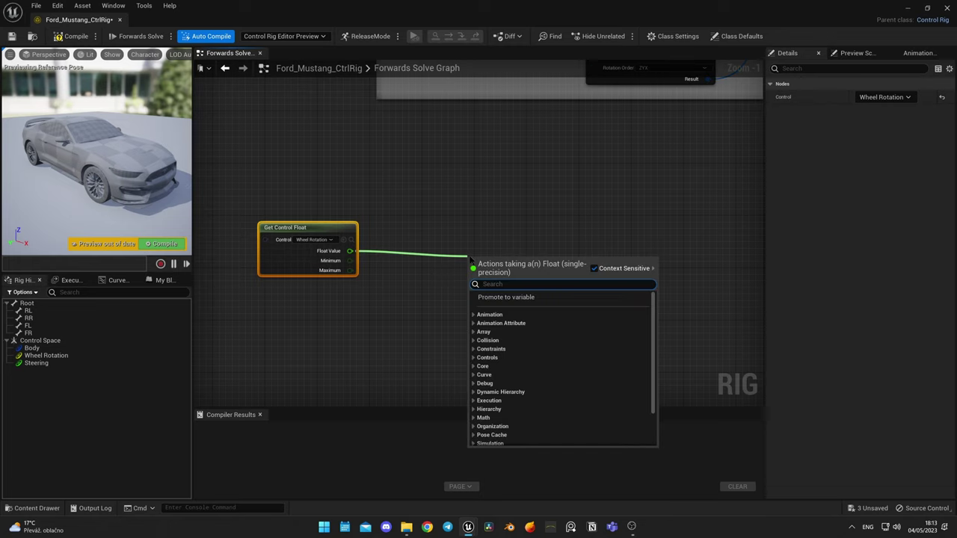
pyautogui.write('mul')
pyautogui.press('Return')
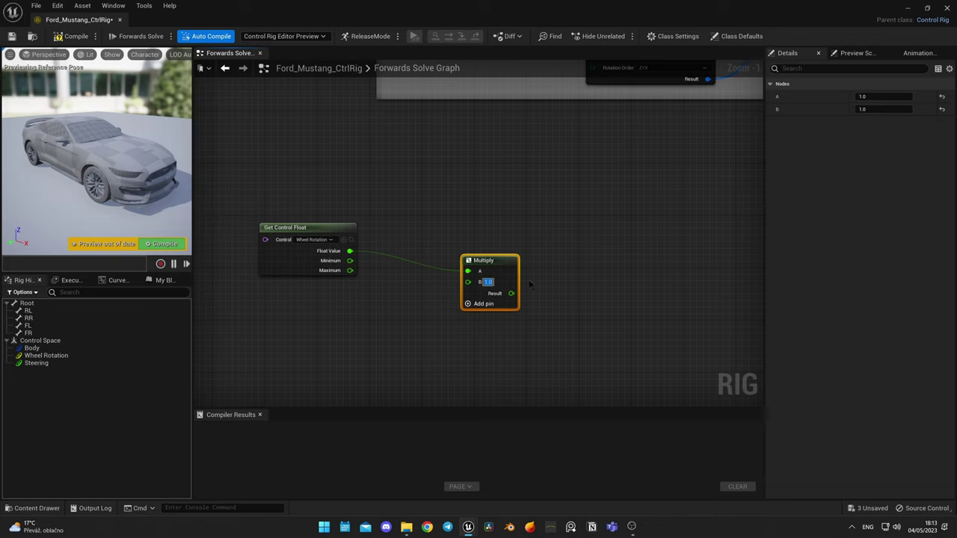
pyautogui.moveTo(501, 267); pyautogui.dragTo(501, 253)
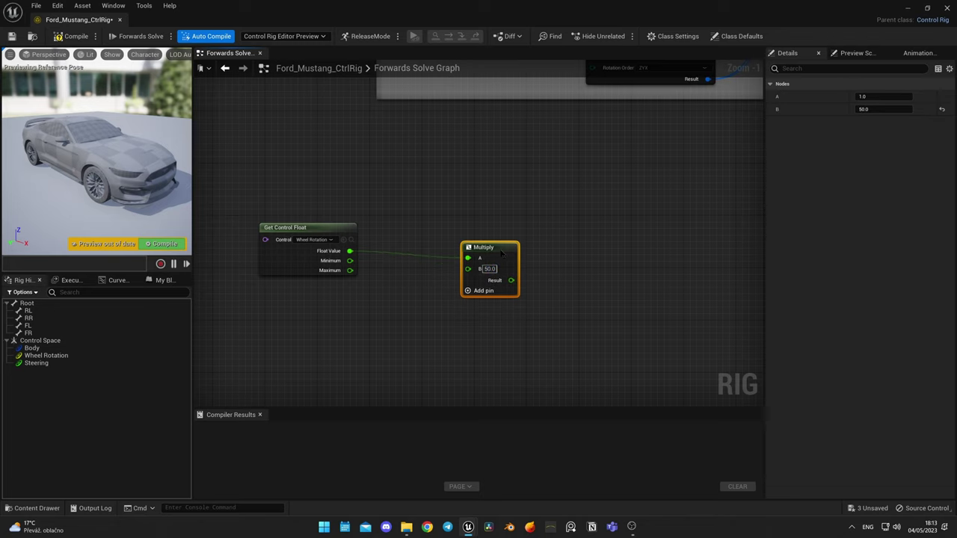
# Add a second Multiply node fed by the first one's result, and connect a Half Pi node to its B input.
pyautogui.moveTo(569, 280); pyautogui.dragTo(555, 222, button='right')
pyautogui.moveTo(517, 277); pyautogui.dragTo(461, 315)
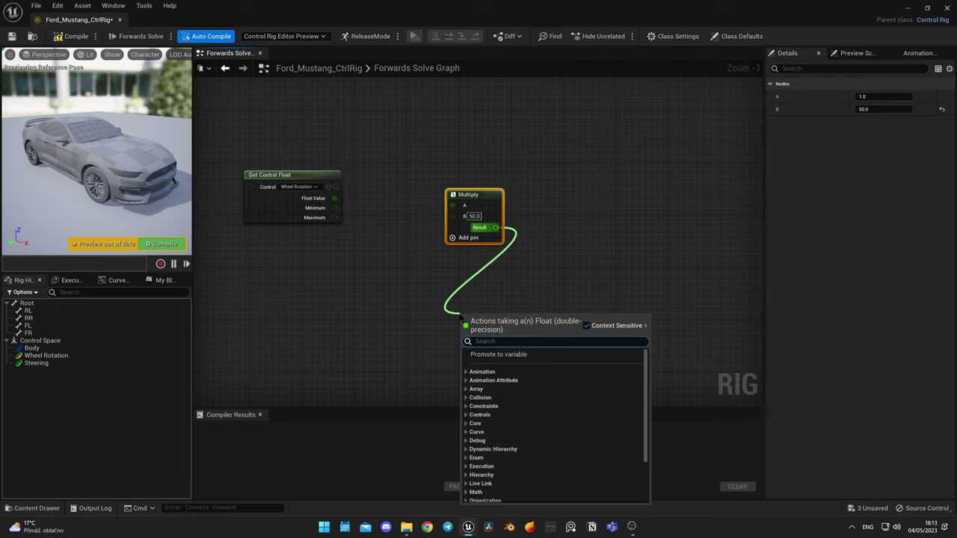
pyautogui.write('multi')
pyautogui.press('Return')
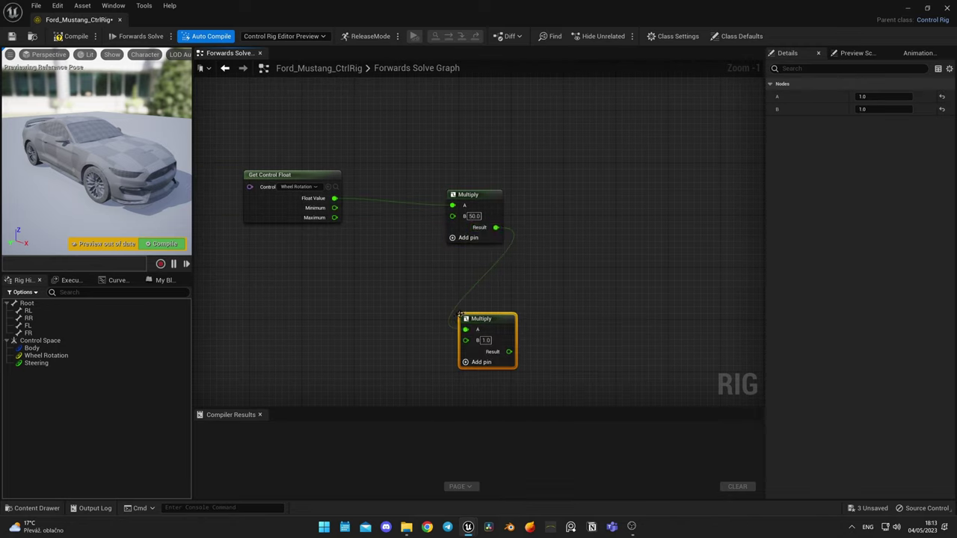
pyautogui.moveTo(553, 279); pyautogui.dragTo(568, 236, button='right')
pyautogui.moveTo(480, 297); pyautogui.dragTo(394, 335)
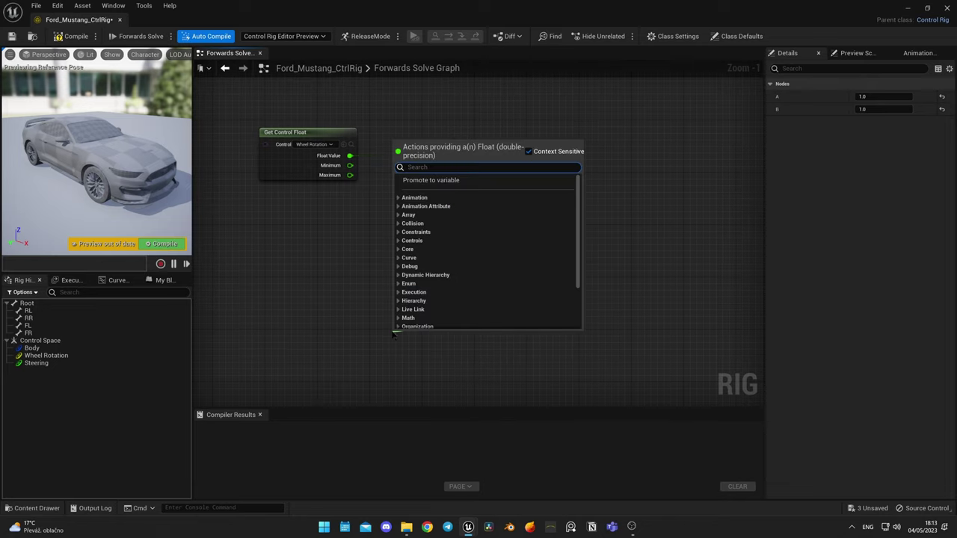
pyautogui.write('half')
pyautogui.press('Return')
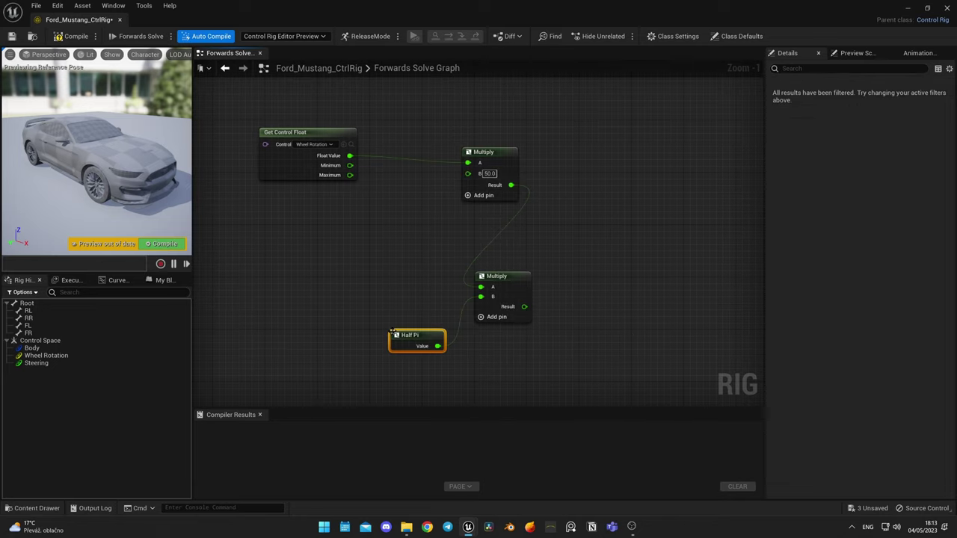
# Add an Accumulated Time node with its Speed driven by the second Multiply result.
pyautogui.moveTo(630, 333); pyautogui.dragTo(540, 323, button='right')
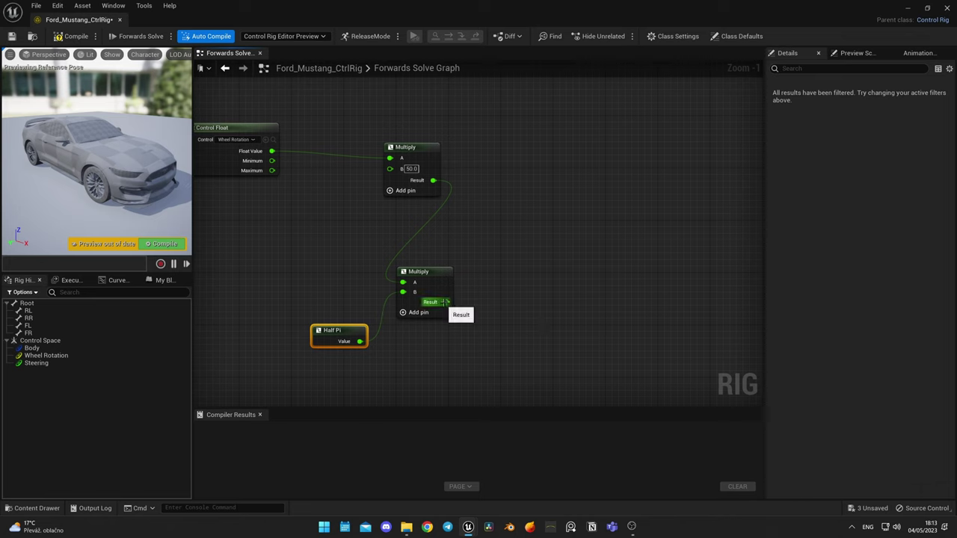
pyautogui.moveTo(445, 302); pyautogui.dragTo(533, 299)
pyautogui.write('accum')
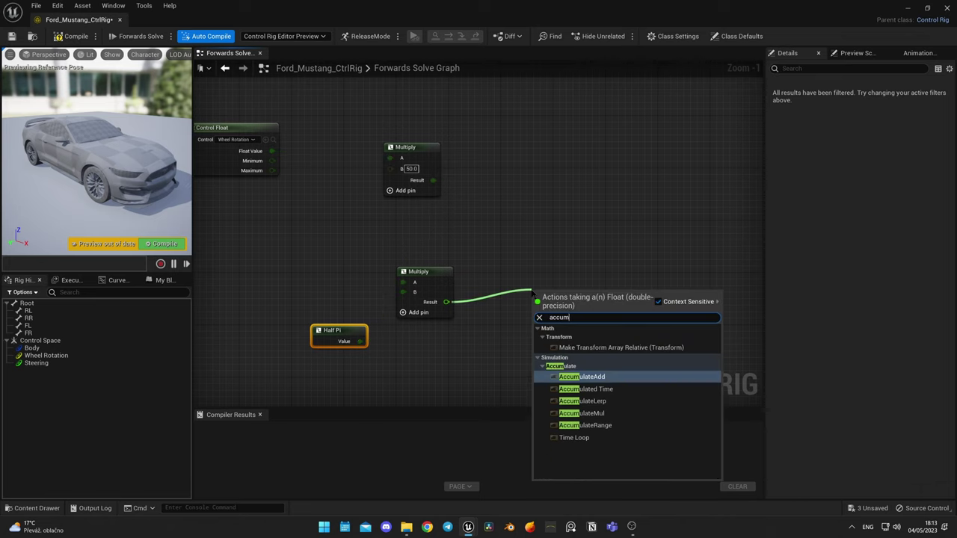
pyautogui.press('Down')
pyautogui.press('Return')
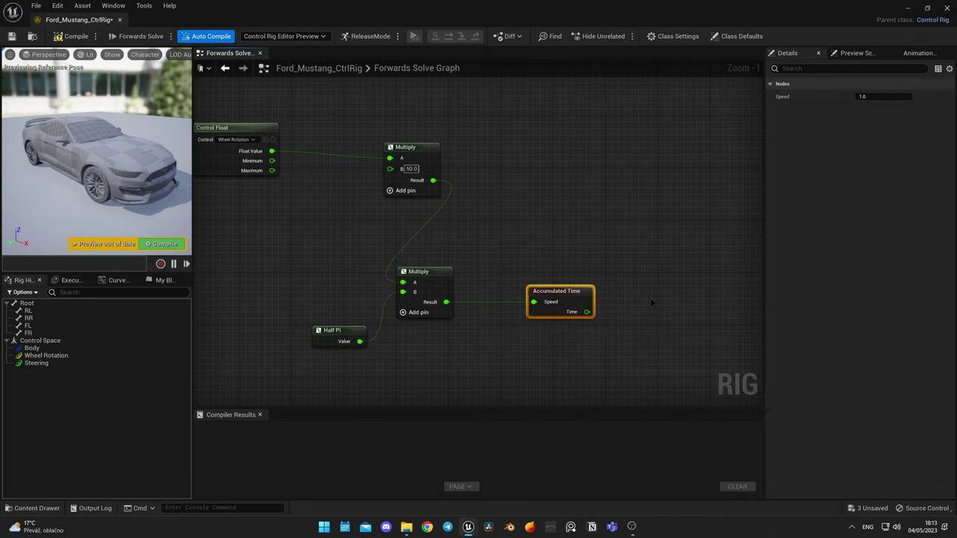
# Add a From Euler node and connect the Accumulated Time output to its Euler Y input.
pyautogui.moveTo(653, 297); pyautogui.dragTo(495, 310, button='right')
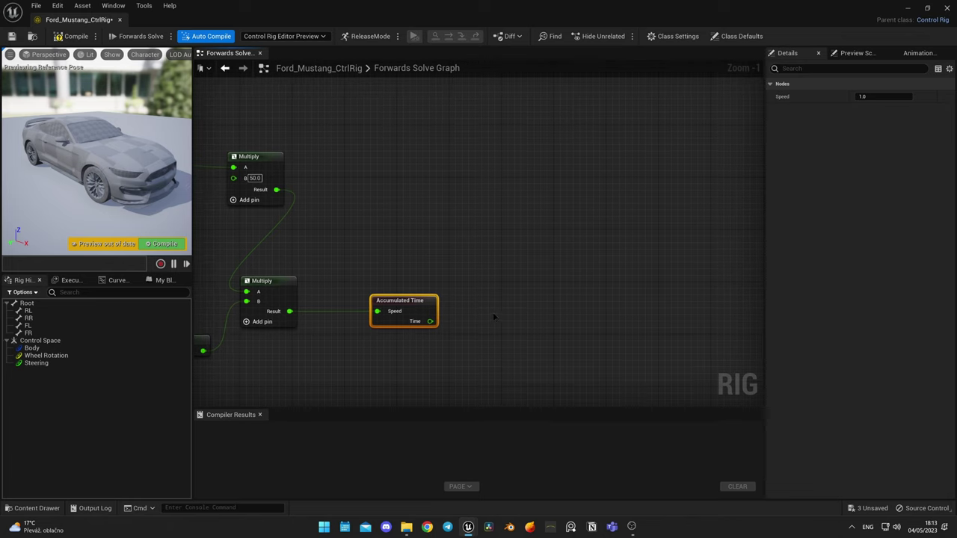
pyautogui.rightClick(494, 317)
pyautogui.write('from eu')
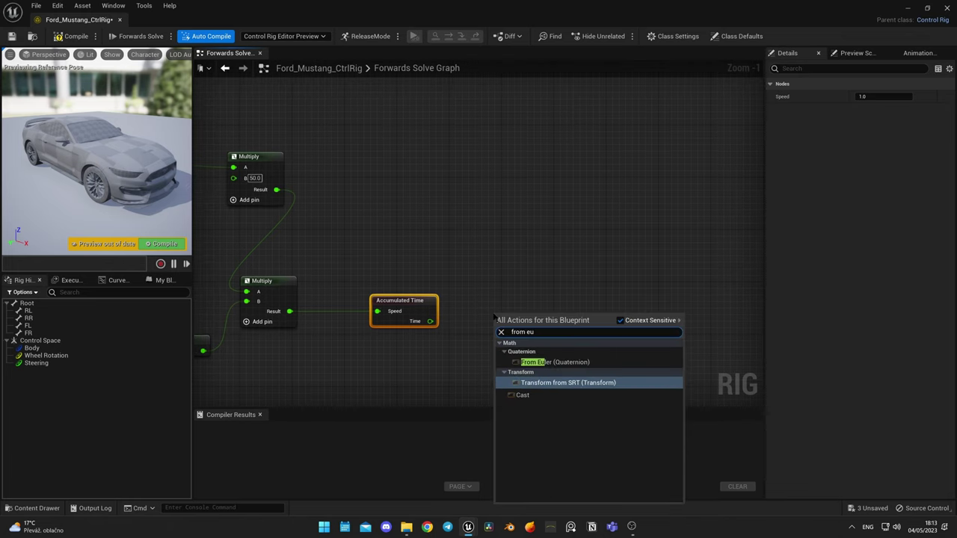
pyautogui.press('Up')
pyautogui.press('Return')
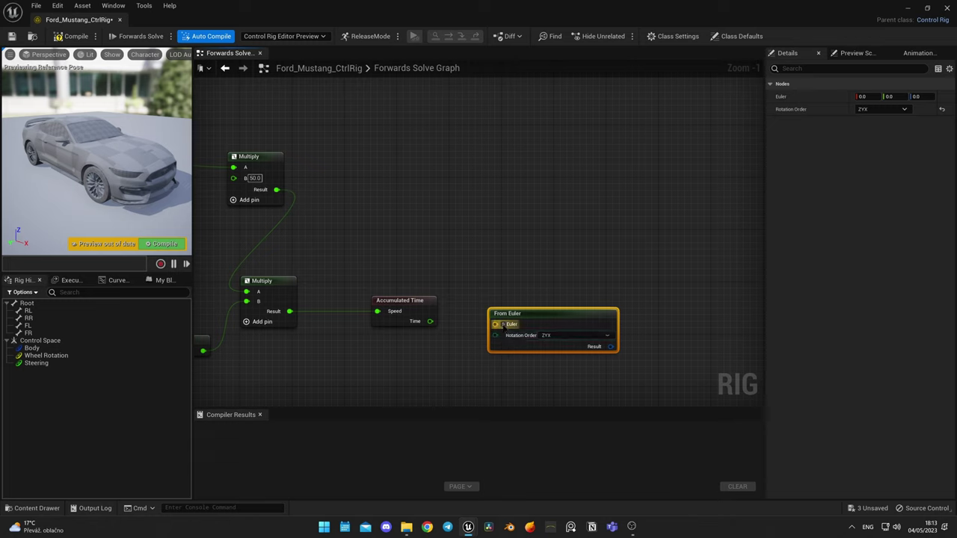
pyautogui.click(503, 325)
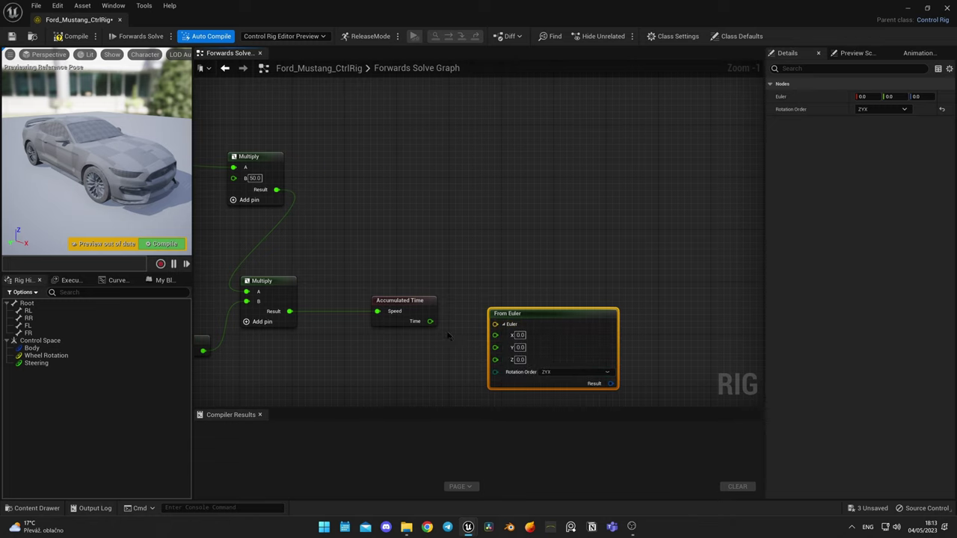
pyautogui.moveTo(430, 321); pyautogui.dragTo(496, 347)
# Add Offset Transform nodes for the RL, RR, FL and FR bones beside the new From Euler node.
pyautogui.scroll(-2, 588, 270)
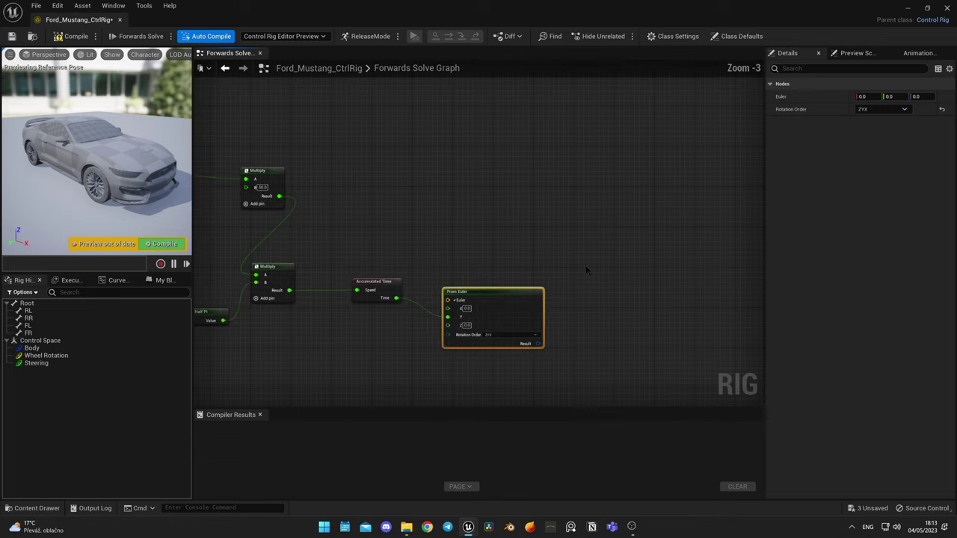
pyautogui.scroll(-1, 468, 277)
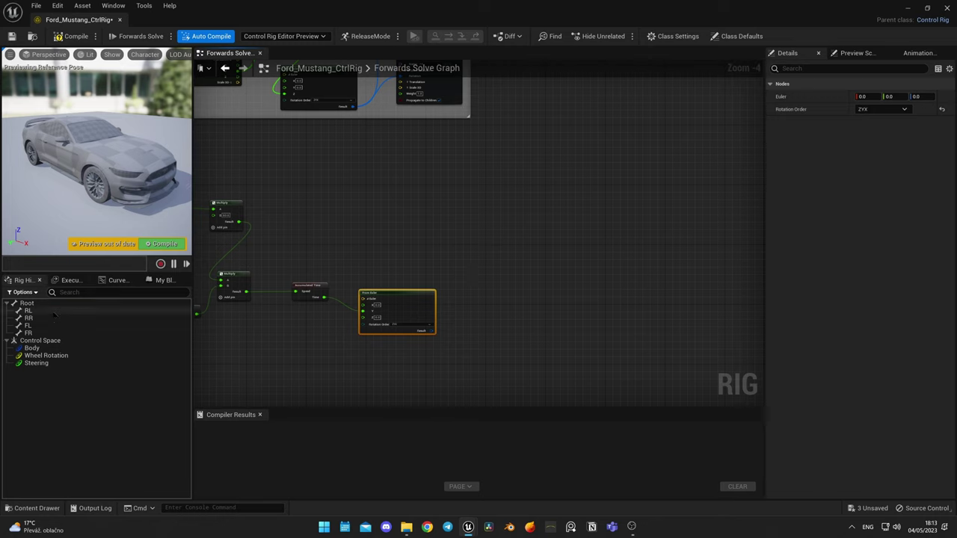
pyautogui.click(50, 312)
pyautogui.keyDown('shift'); pyautogui.click(31, 334); pyautogui.keyUp('shift')
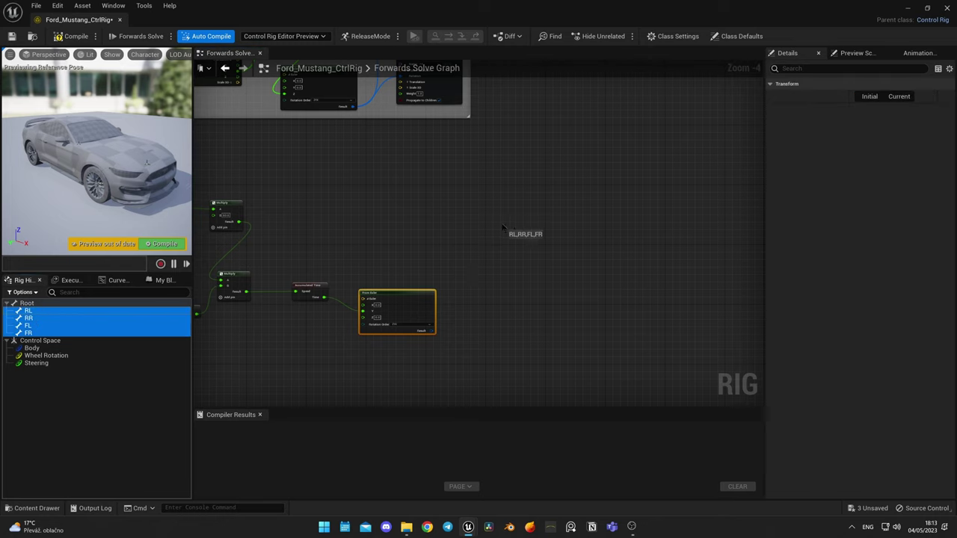
pyautogui.moveTo(503, 227); pyautogui.dragTo(504, 228)
pyautogui.click(529, 290)
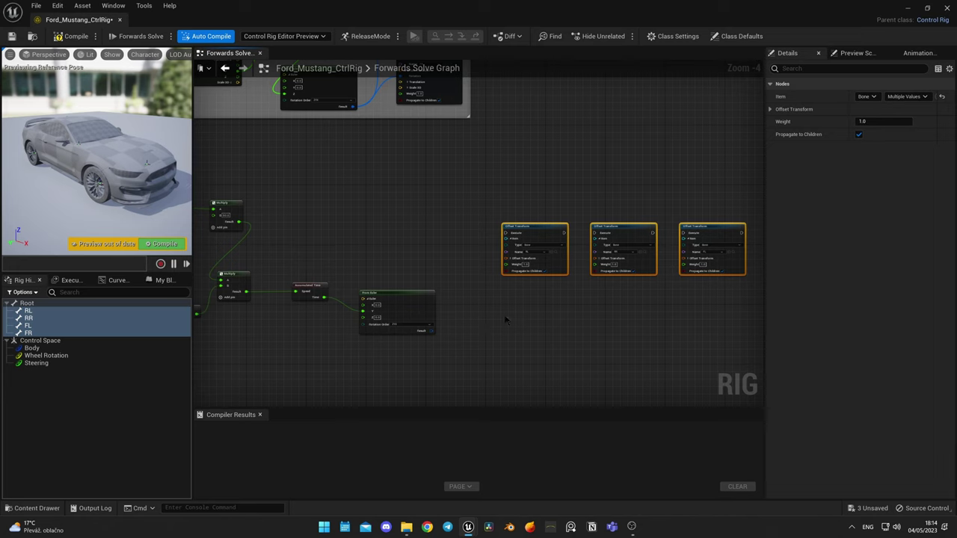
# Arrange the four Offset Transform nodes in a two-by-two grid, with RL and RR above FL and FR.
pyautogui.click(600, 305)
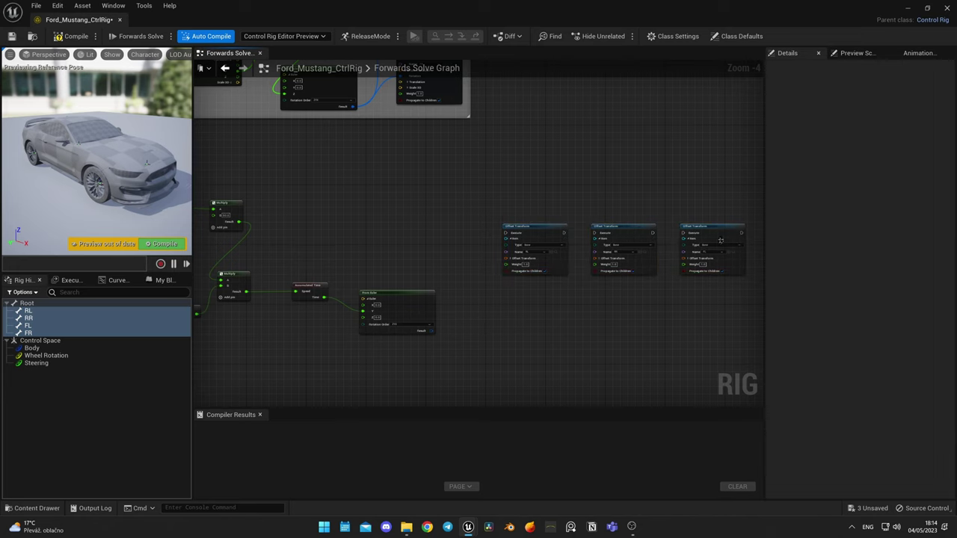
pyautogui.moveTo(706, 322); pyautogui.dragTo(559, 305, button='right')
pyautogui.moveTo(558, 305); pyautogui.dragTo(692, 247)
pyautogui.moveTo(570, 216); pyautogui.dragTo(395, 300)
pyautogui.click(398, 271)
pyautogui.moveTo(399, 269); pyautogui.dragTo(478, 223, button='right')
pyautogui.scroll(3, 475, 222)
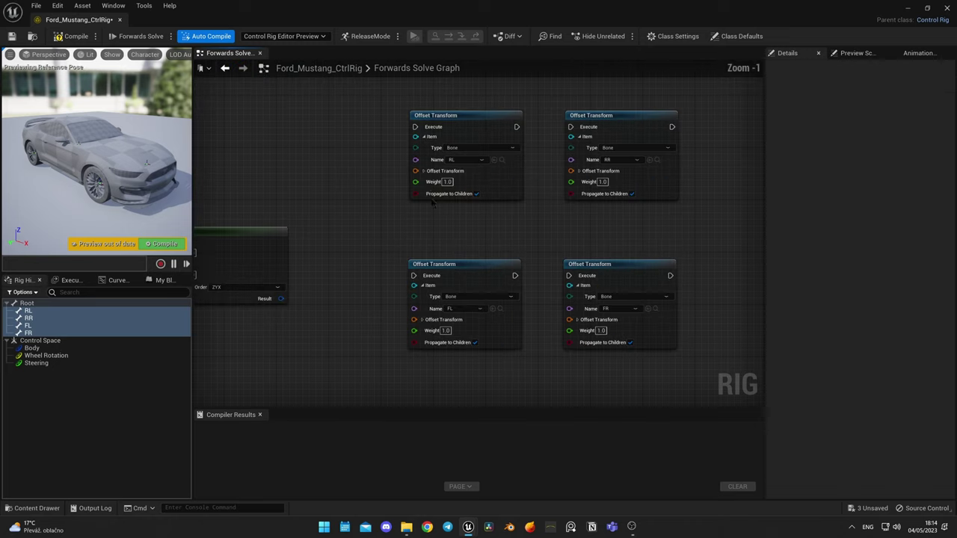
# Expand Offset Transform on the RL, RR, FL and FR nodes and connect the From Euler result to each Rotation input.
pyautogui.click(424, 171)
pyautogui.click(423, 320)
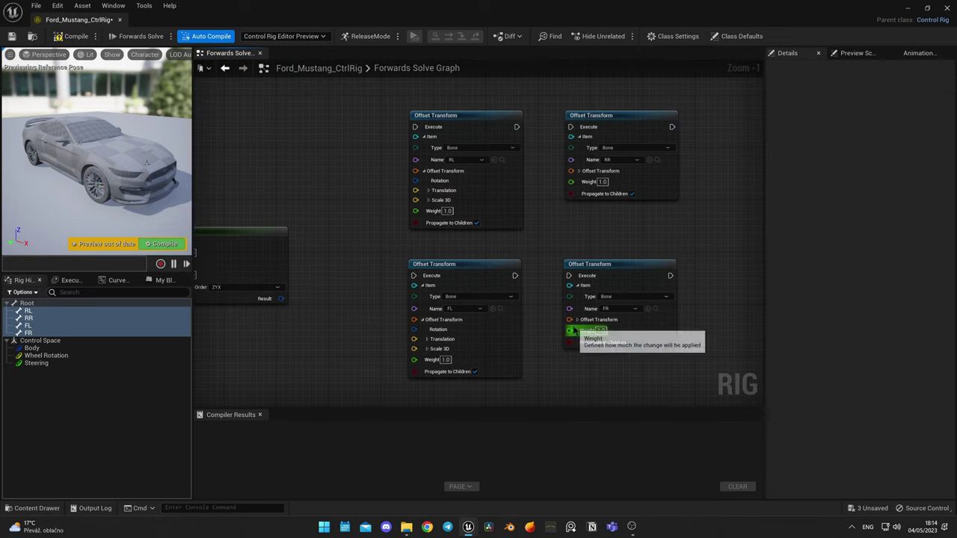
pyautogui.click(577, 320)
pyautogui.click(579, 171)
pyautogui.moveTo(350, 254); pyautogui.dragTo(423, 241, button='right')
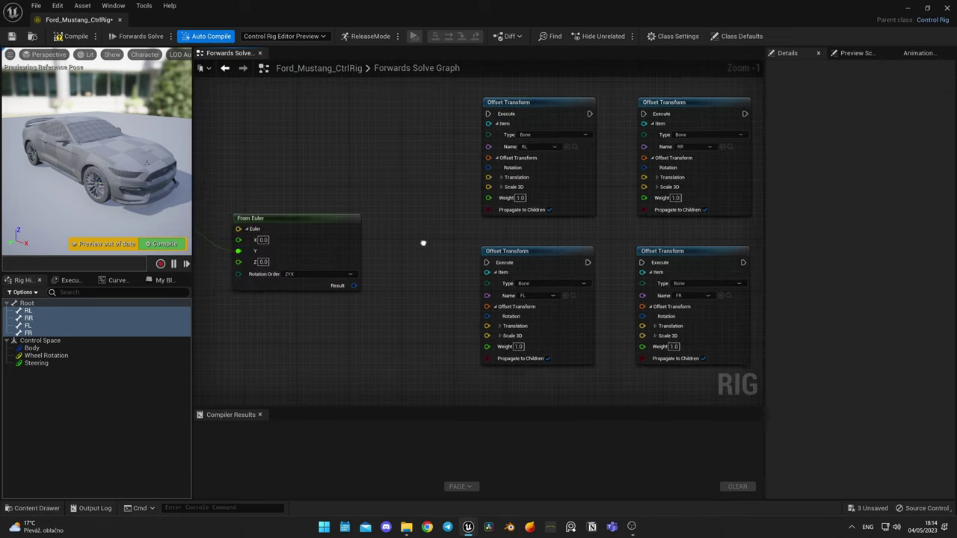
pyautogui.moveTo(354, 286); pyautogui.dragTo(488, 320)
pyautogui.moveTo(354, 287); pyautogui.dragTo(642, 318)
pyautogui.moveTo(354, 287); pyautogui.dragTo(647, 174)
# Move the control value, Multiply, Half Pi, Accumulated Time and From Euler nodes into a compact layout nearer the Offset Transform grid.
pyautogui.scroll(-4, 495, 302)
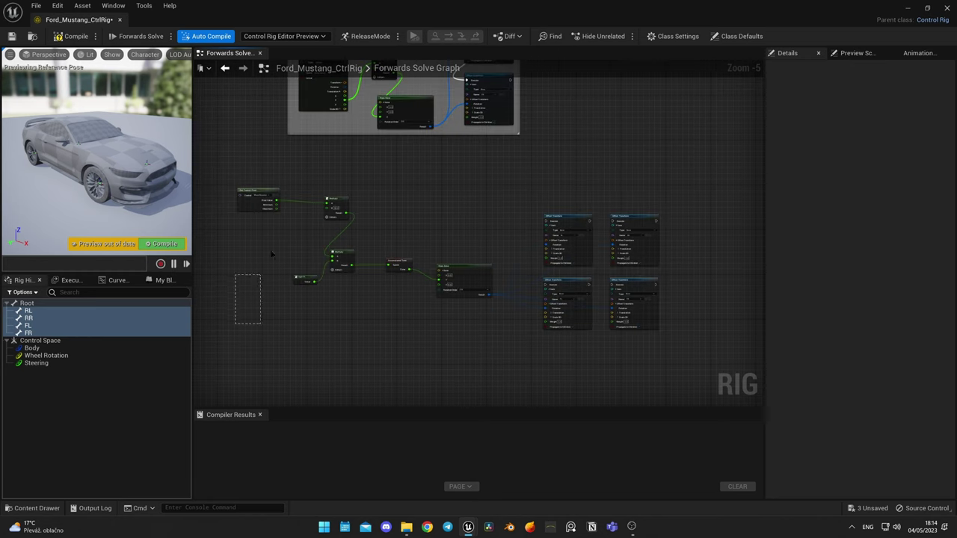
pyautogui.moveTo(401, 175); pyautogui.dragTo(405, 171)
pyautogui.moveTo(343, 200); pyautogui.dragTo(411, 192)
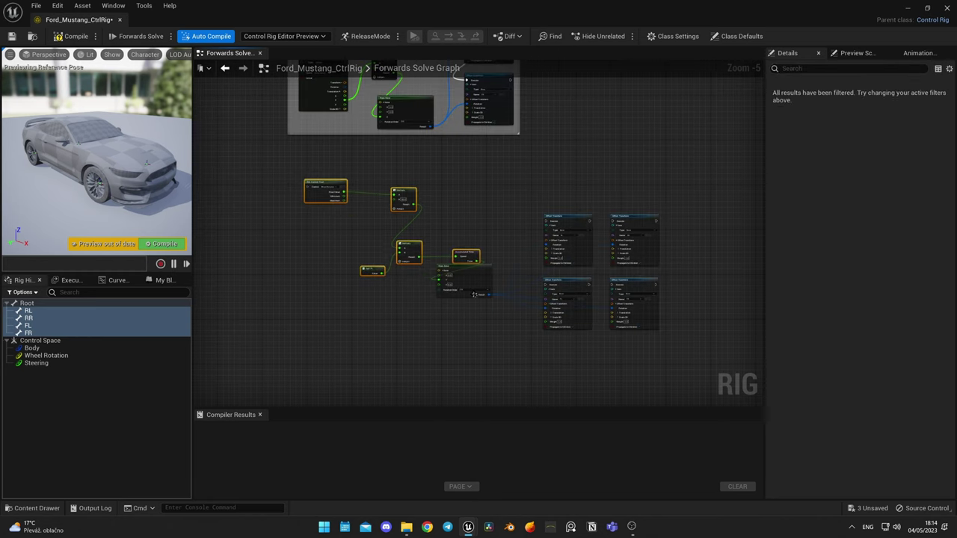
pyautogui.moveTo(473, 288); pyautogui.dragTo(443, 324)
pyautogui.moveTo(473, 187); pyautogui.dragTo(472, 185)
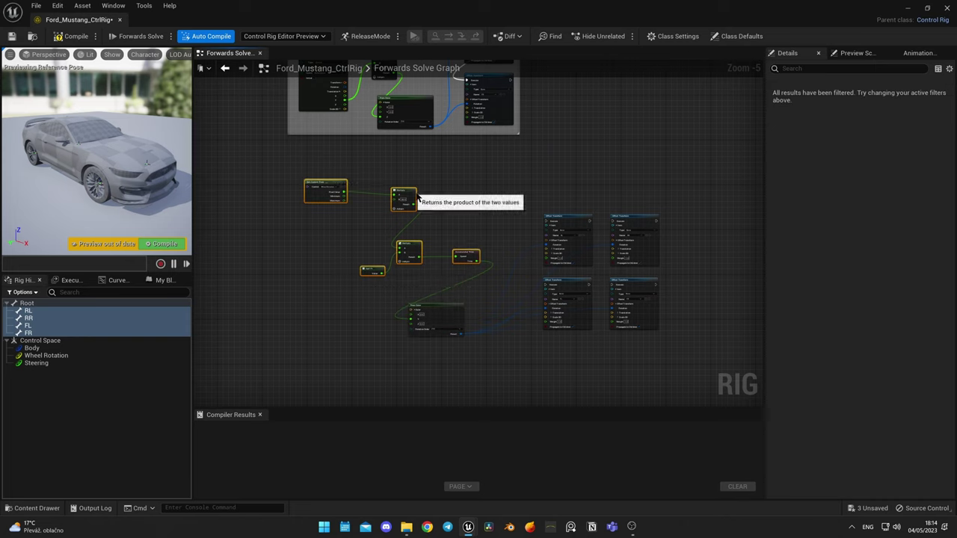
pyautogui.moveTo(410, 199); pyautogui.dragTo(452, 215)
# Enclose all of the wheel rotation nodes in a comment box titled Wheel Rotation.
pyautogui.moveTo(324, 180); pyautogui.dragTo(697, 371)
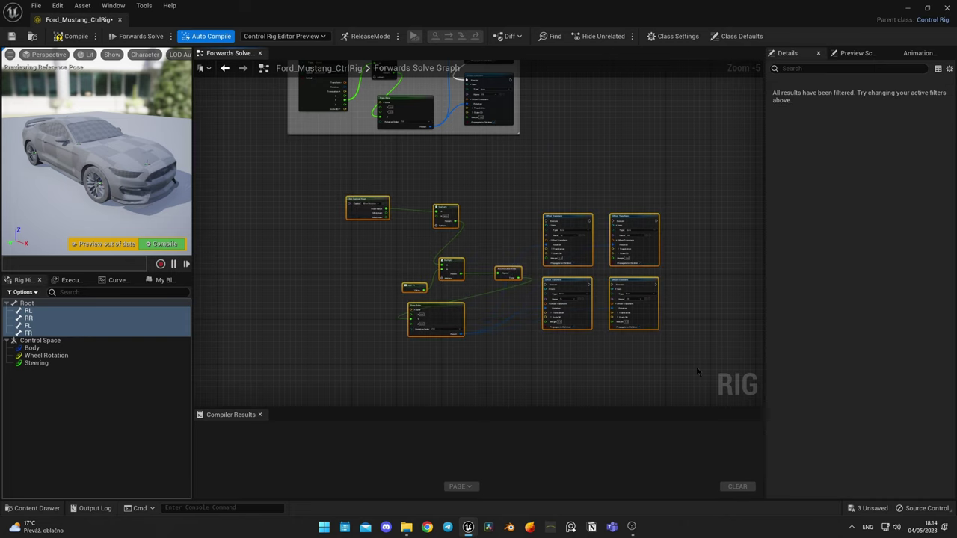
pyautogui.press('c')
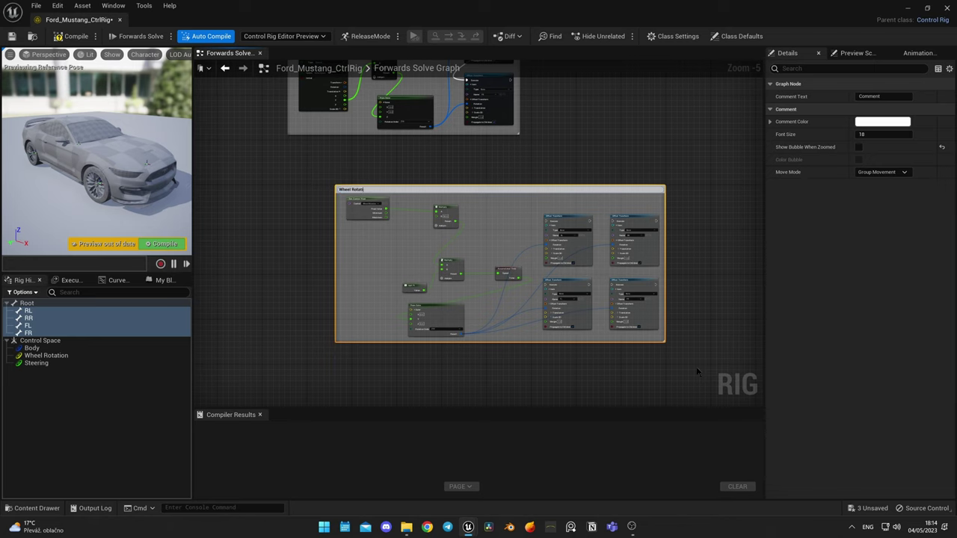
pyautogui.press('Return')
# Connect the Sequence node's C output to the RL Offset Transform and chain execution through RR, FL and FR.
pyautogui.moveTo(564, 125); pyautogui.dragTo(682, 307, button='right')
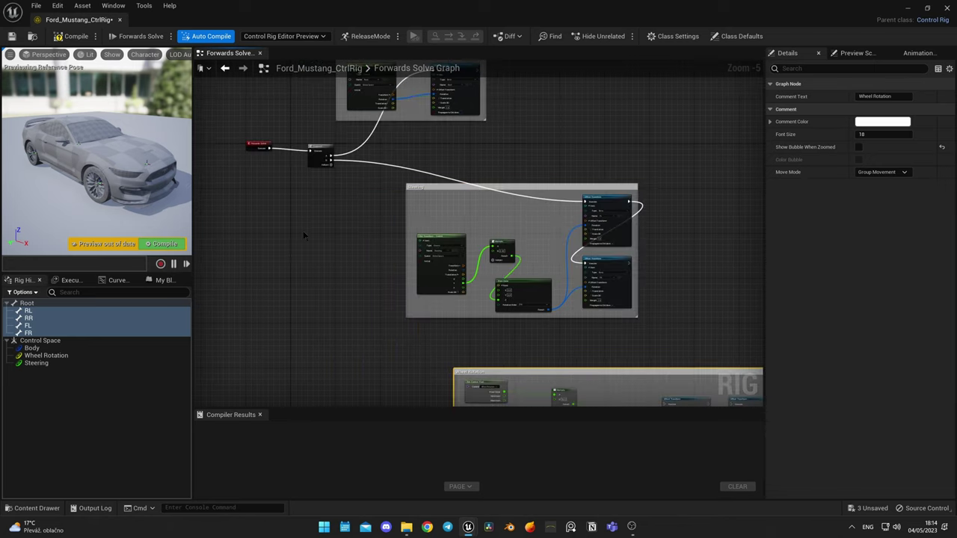
pyautogui.scroll(4, 331, 172)
pyautogui.click(326, 156)
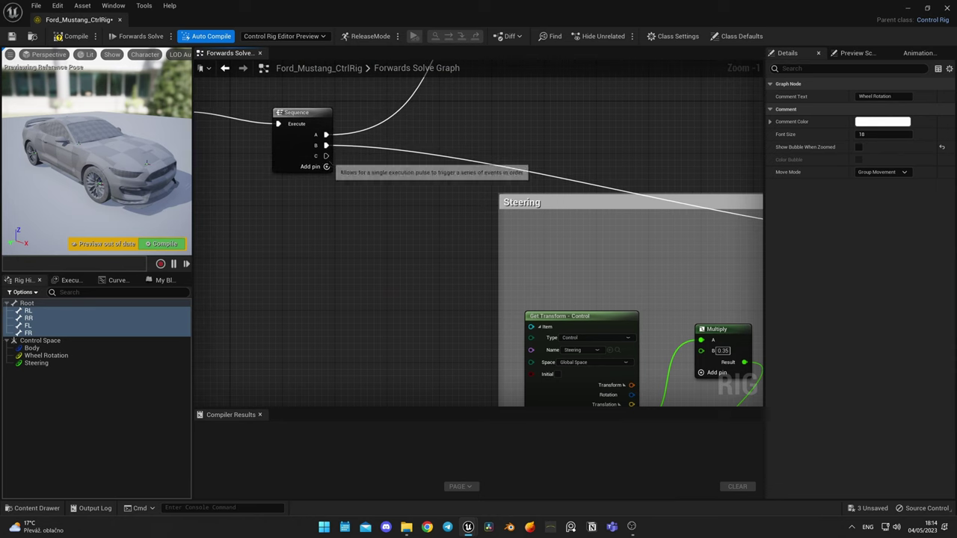
pyautogui.scroll(-4, 667, 391)
pyautogui.moveTo(817, 433); pyautogui.dragTo(598, 363)
pyautogui.scroll(4, 682, 360)
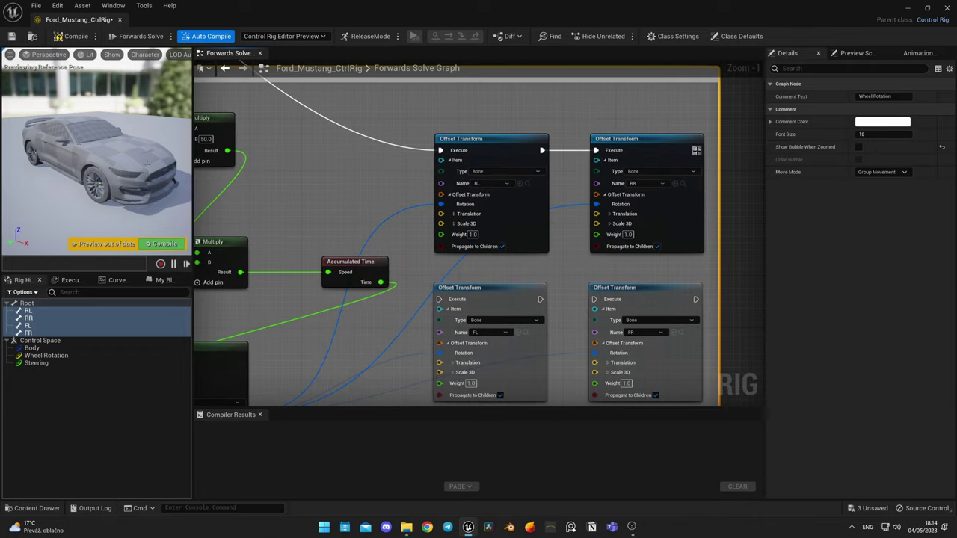
pyautogui.moveTo(698, 150); pyautogui.dragTo(439, 299)
pyautogui.moveTo(543, 299); pyautogui.dragTo(595, 299)
pyautogui.scroll(-5, 585, 286)
pyautogui.scroll(1, 601, 278)
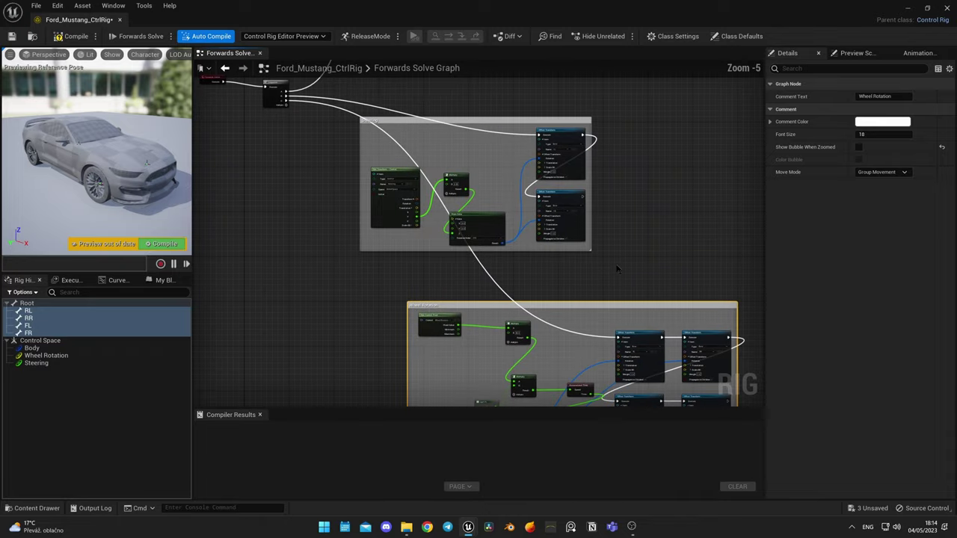
# Compile and save the control rig, test-rotate the Wheel Rotation control in the preview, and recompile.
pyautogui.moveTo(599, 259); pyautogui.dragTo(547, 259, button='right')
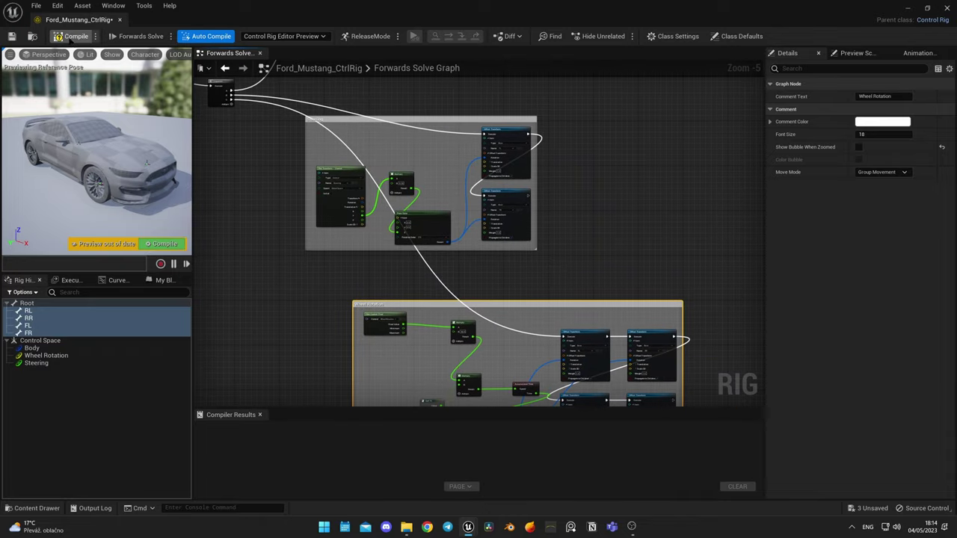
pyautogui.click(71, 36)
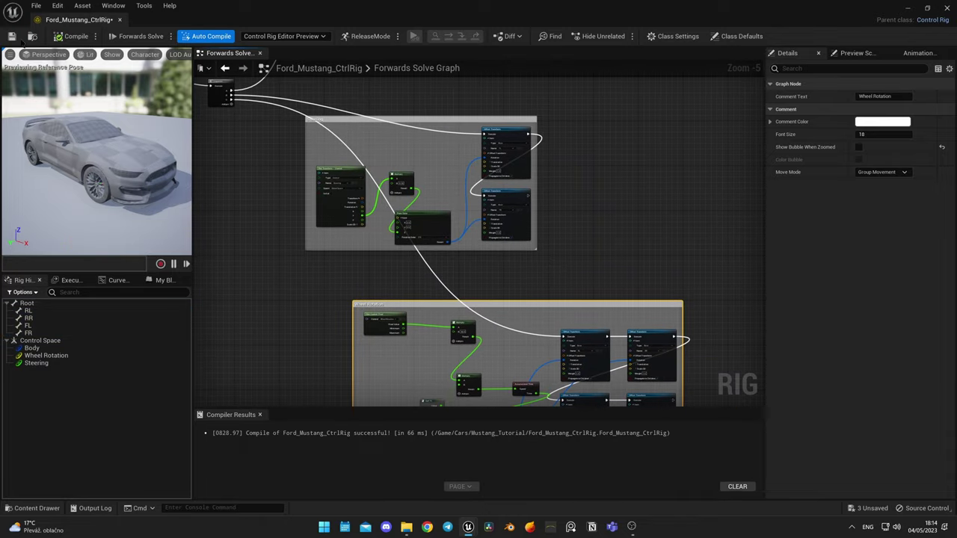
pyautogui.click(65, 357)
pyautogui.moveTo(134, 193); pyautogui.dragTo(152, 176, button='right')
pyautogui.press('e')
pyautogui.moveTo(124, 118); pyautogui.dragTo(120, 116)
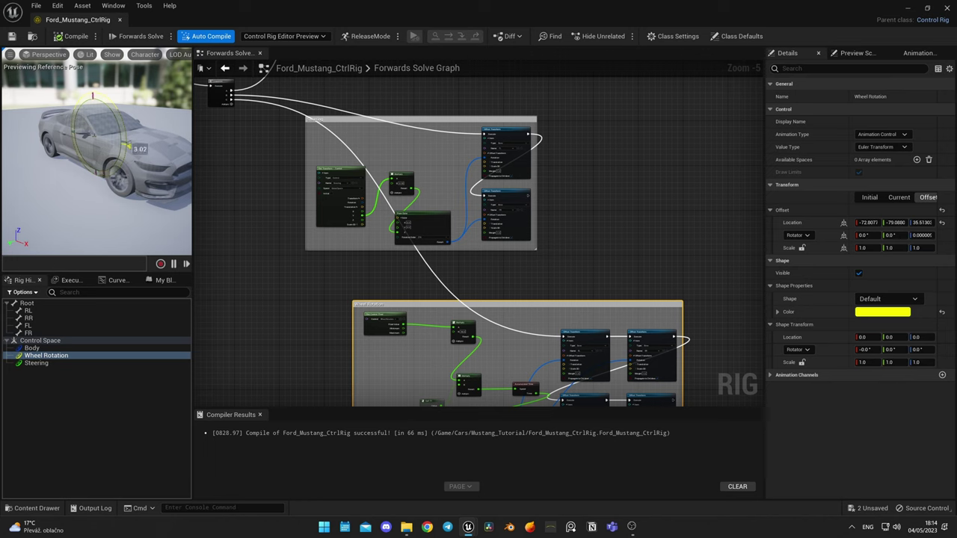
pyautogui.moveTo(126, 147); pyautogui.dragTo(125, 150)
pyautogui.click(75, 36)
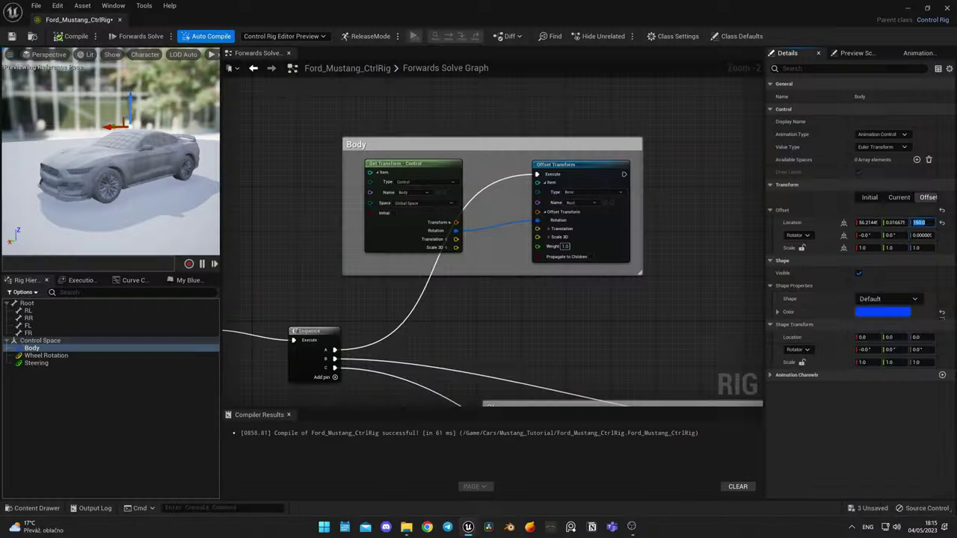
# Change the Body control's shape to Arrow4_Thick and set its locked shape scale to 10.
pyautogui.click(914, 300)
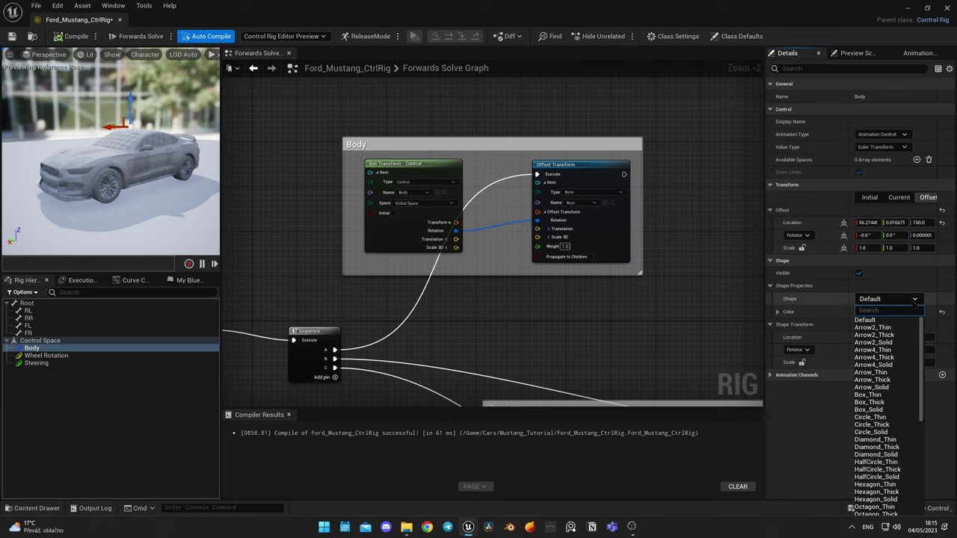
pyautogui.click(873, 358)
pyautogui.press('f')
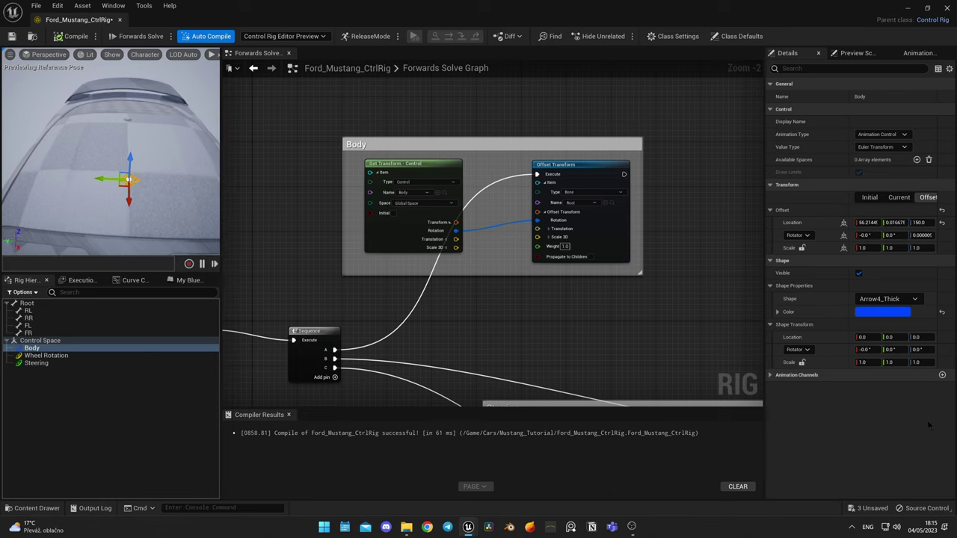
pyautogui.click(802, 362)
pyautogui.click(866, 363)
pyautogui.write('10')
pyautogui.press('Return')
pyautogui.moveTo(140, 187); pyautogui.dragTo(53, 202, button='right')
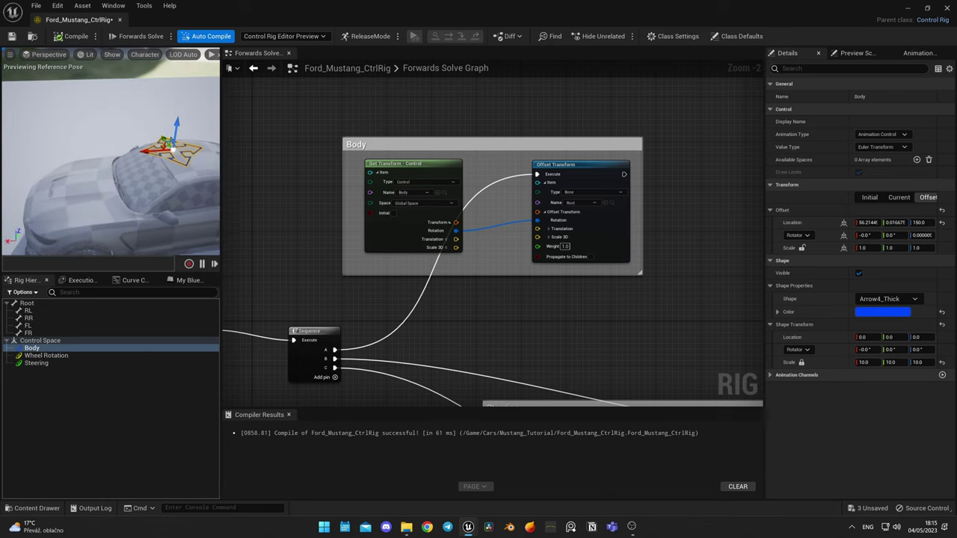
# Set the Body control's offset location to 0, 0, 180 and its shape scale to 15.
pyautogui.click(864, 222)
pyautogui.write('0')
pyautogui.press('Return')
pyautogui.click(864, 362)
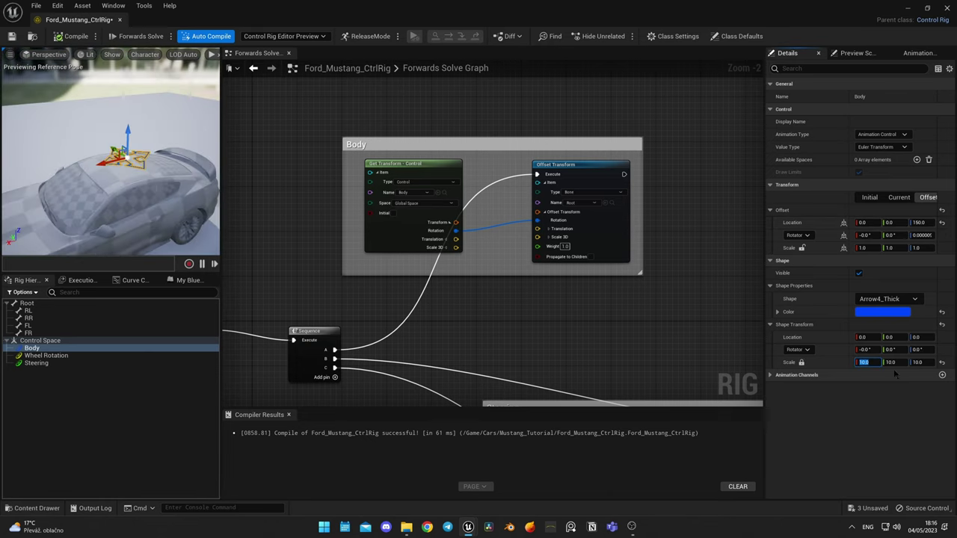
pyautogui.write('180')
pyautogui.press('Return')
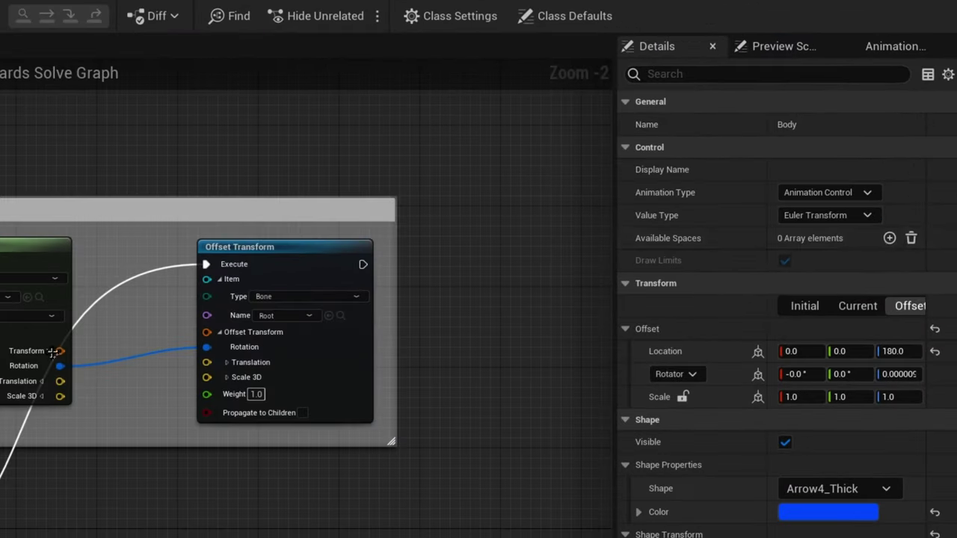
# Change the Body control's value type to Rotator and test-rotate it in the preview.
pyautogui.click(873, 216)
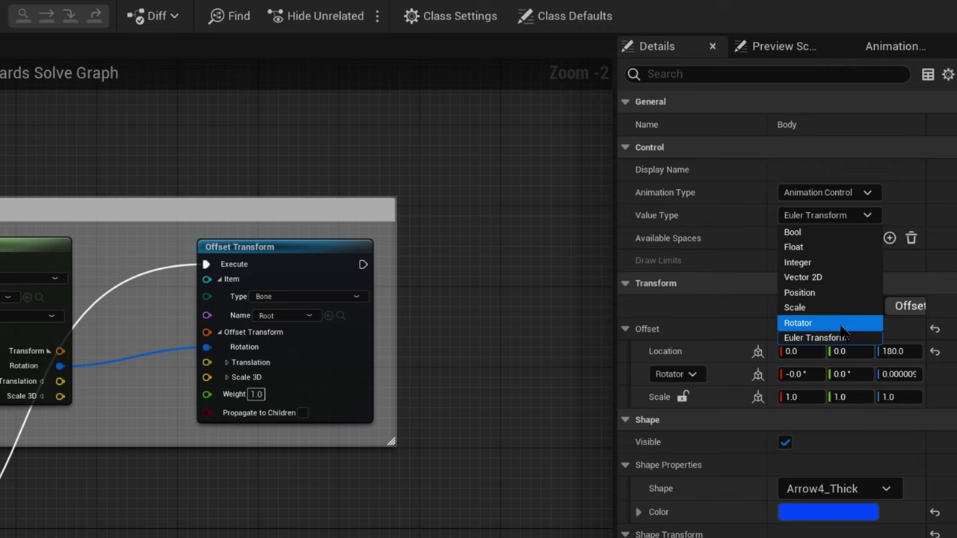
pyautogui.click(798, 322)
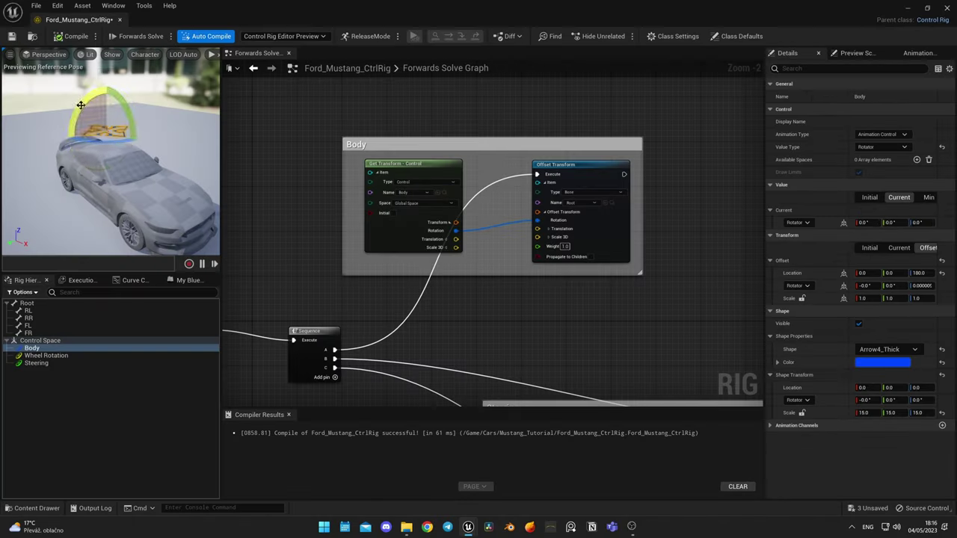
pyautogui.moveTo(81, 104); pyautogui.dragTo(84, 102)
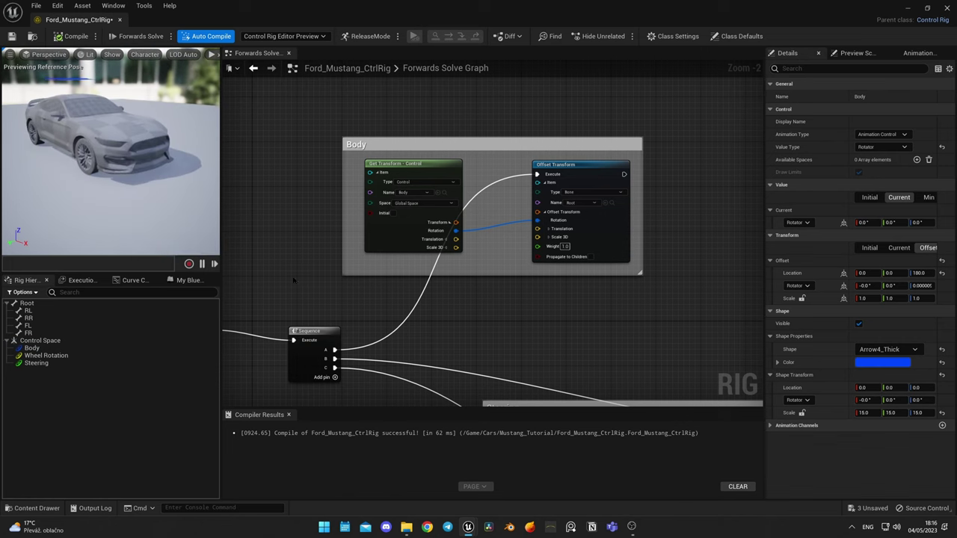
pyautogui.scroll(-3, 515, 335)
pyautogui.moveTo(514, 335); pyautogui.dragTo(392, 132, button='right')
pyautogui.moveTo(383, 319); pyautogui.dragTo(435, 408, button='right')
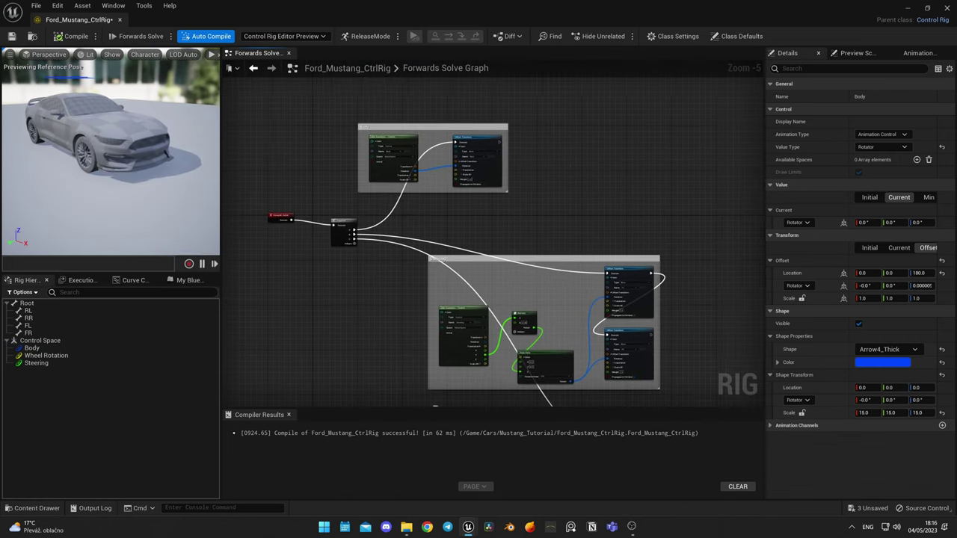
pyautogui.moveTo(370, 273); pyautogui.dragTo(377, 323, button='right')
pyautogui.scroll(1, 373, 274)
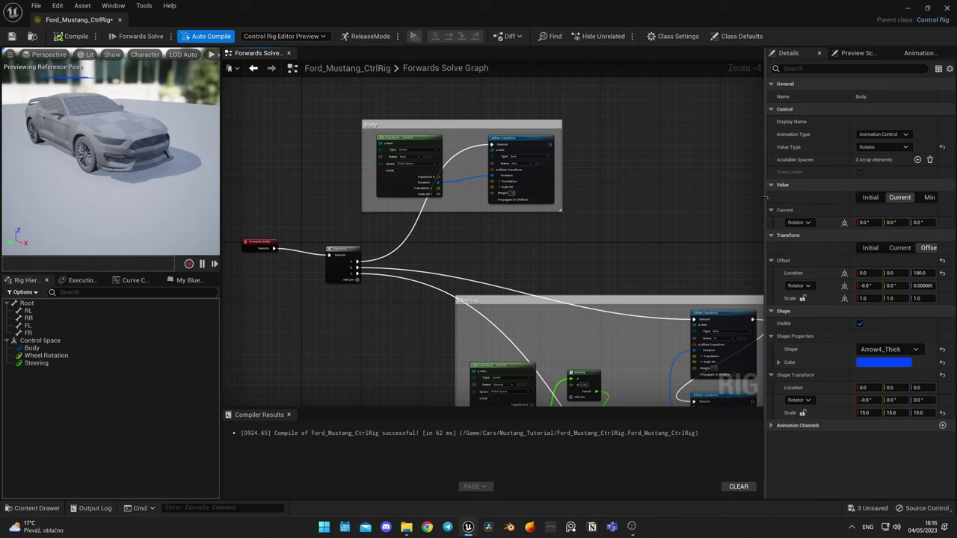
# Widen the details area and enable the Body control's minimum and maximum rotation limits.
pyautogui.moveTo(764, 198); pyautogui.dragTo(678, 198)
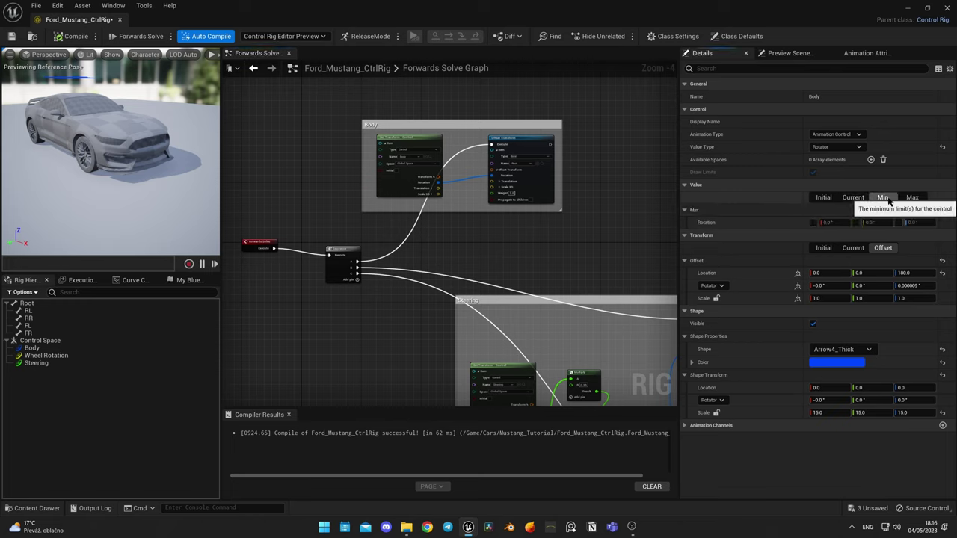
pyautogui.click(889, 199)
pyautogui.click(814, 223)
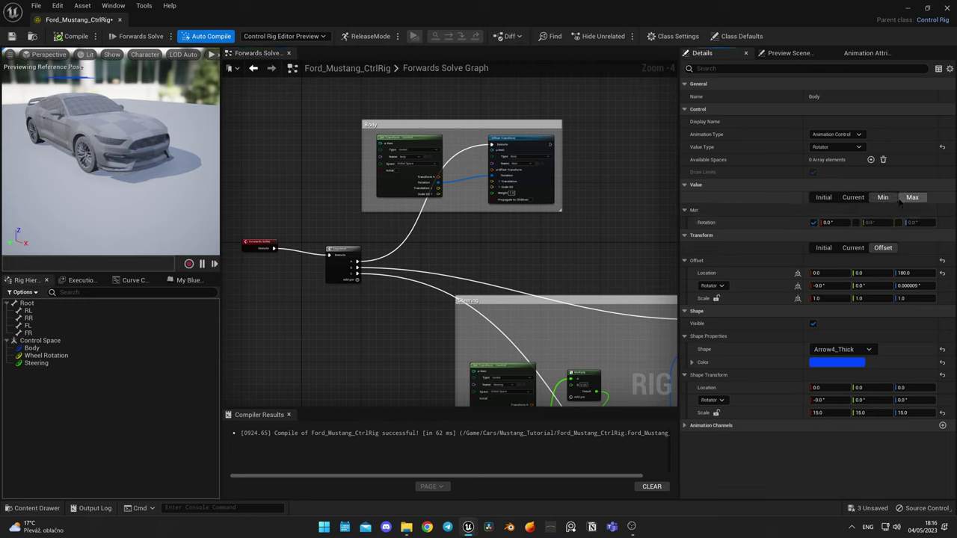
pyautogui.click(913, 197)
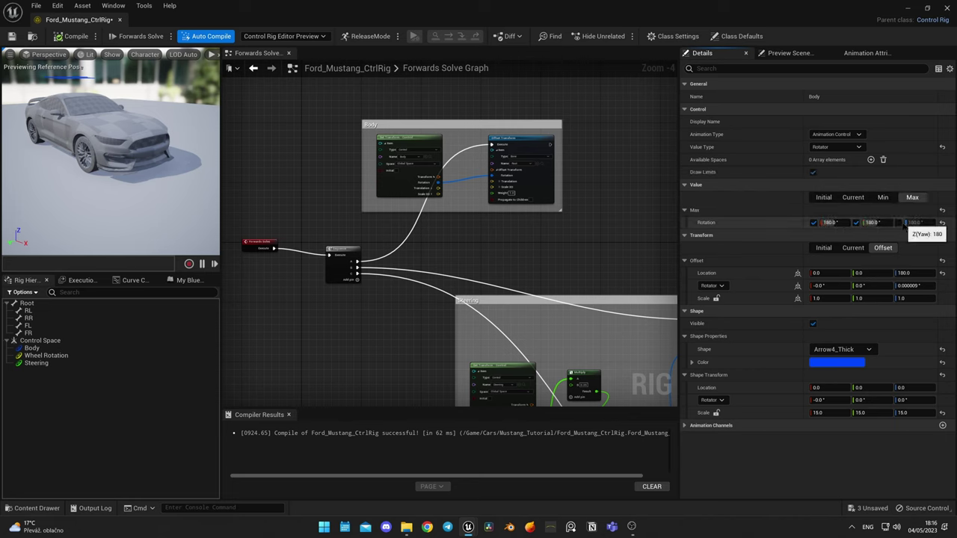
# Set the Body control's rotation limits to a minimum of -3° and a maximum of 3°.
pyautogui.click(883, 198)
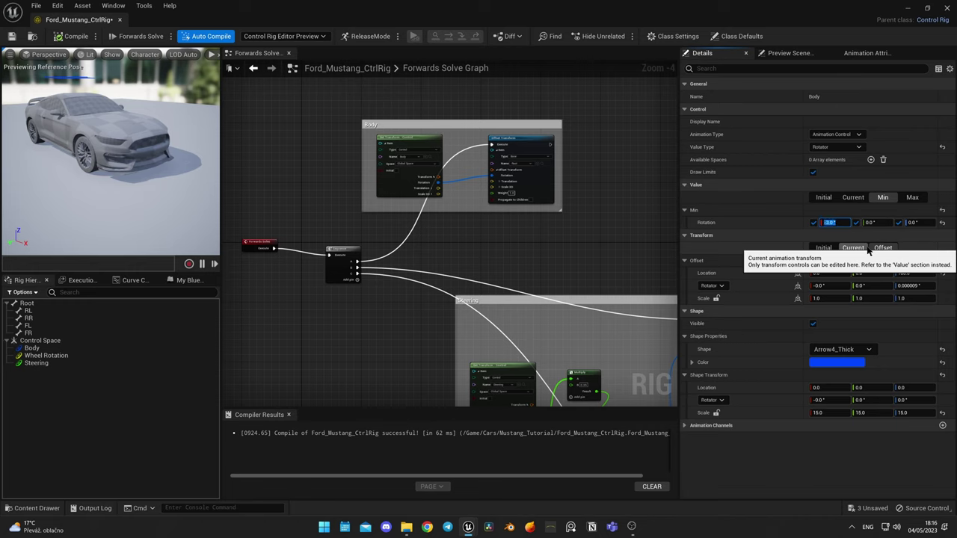
pyautogui.press('Tab')
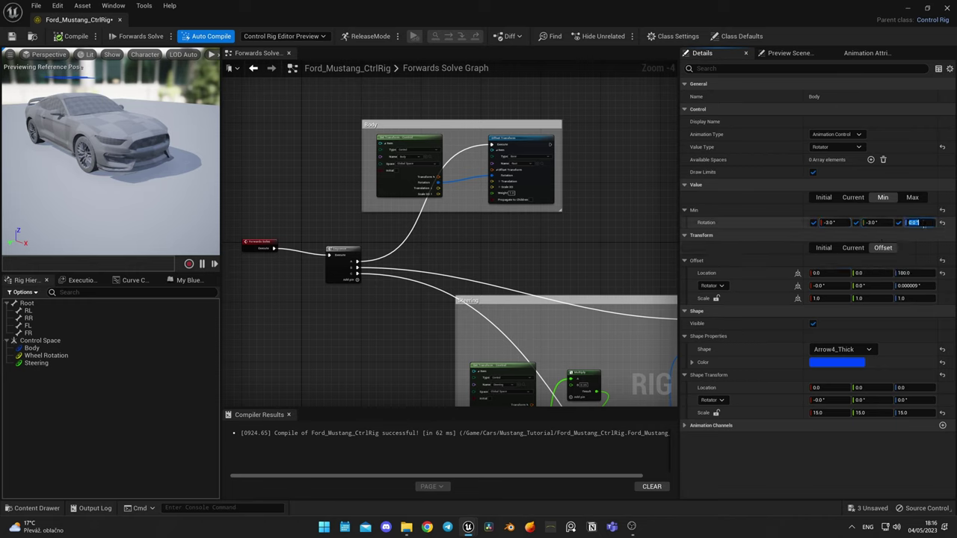
pyautogui.click(913, 198)
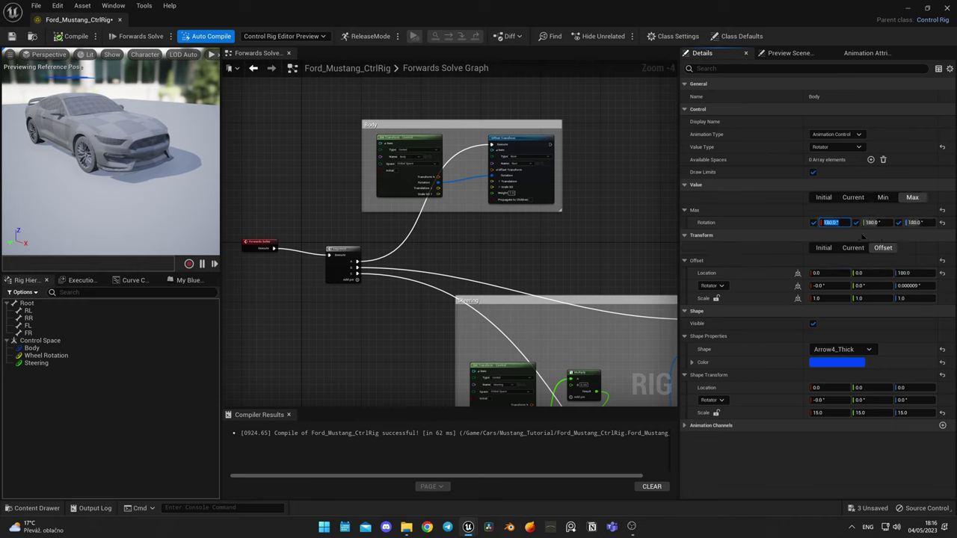
pyautogui.press('Tab')
pyautogui.write('3')
pyautogui.press('Return')
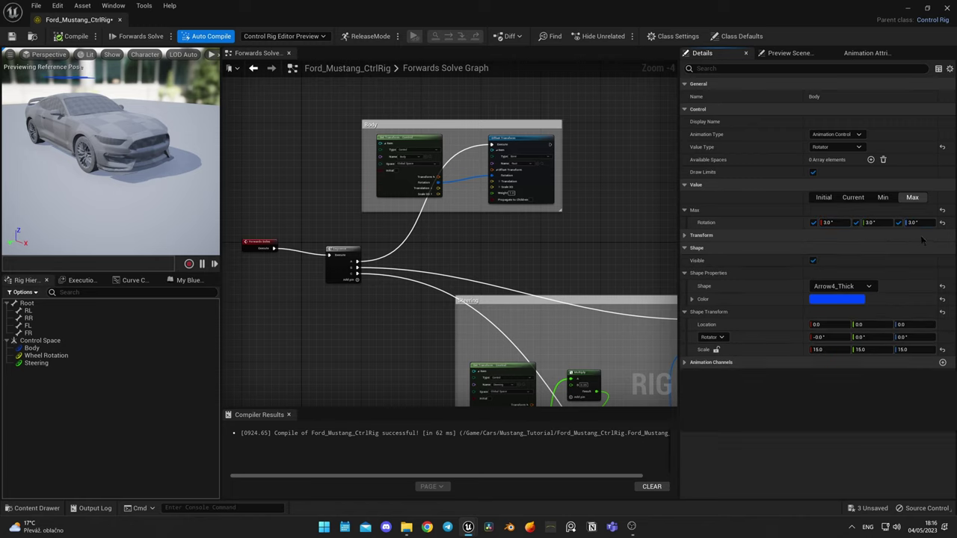
# Rotate the Body control in the preview to test its rotation limits.
pyautogui.moveTo(95, 108)
pyautogui.mouseDown(button='right')
pyautogui.moveTo(73, 105)
pyautogui.moveTo(88, 96)
pyautogui.mouseUp(button='right')
pyautogui.click(110, 116)
pyautogui.moveTo(100, 83); pyautogui.dragTo(144, 121)
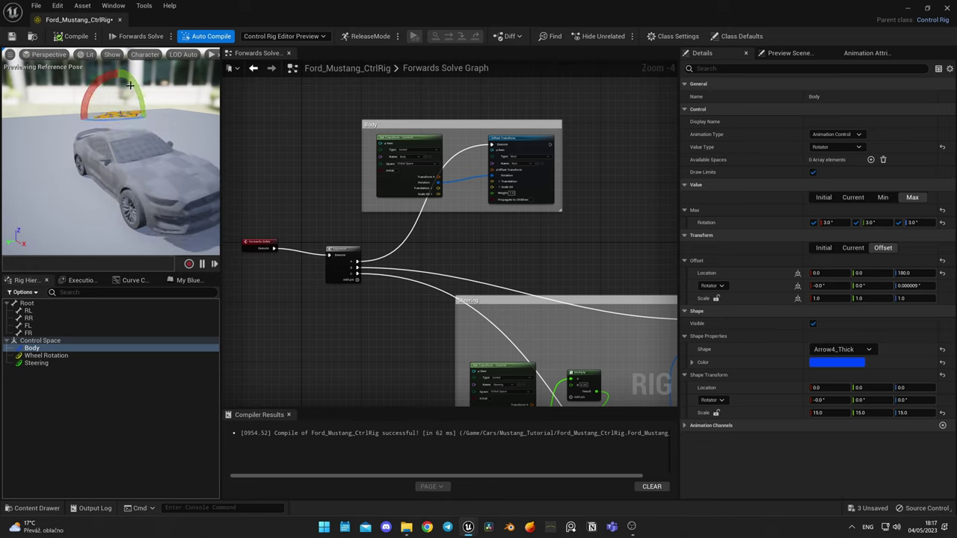
# Place the Steering control in front of the car by setting its offset location X to 320.
pyautogui.click(36, 363)
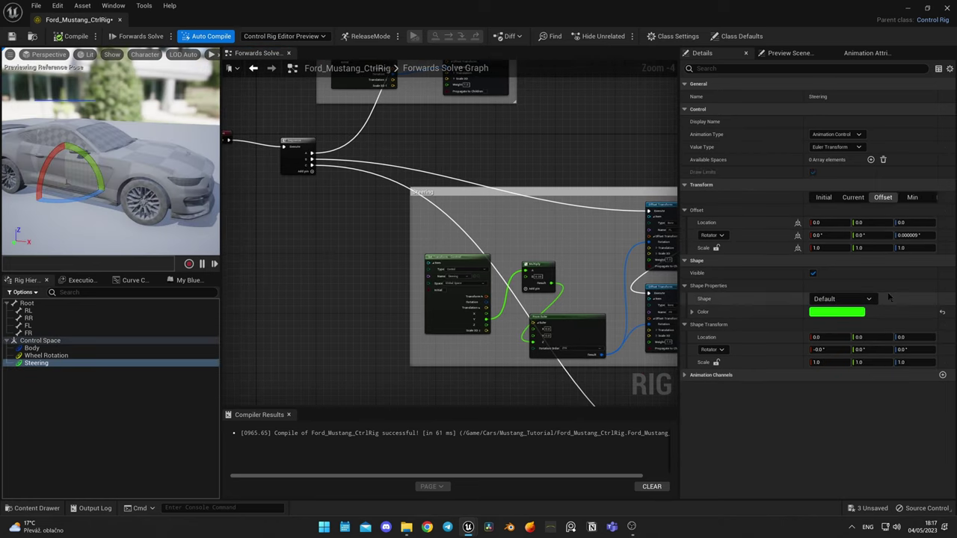
pyautogui.click(830, 223)
pyautogui.write('250')
pyautogui.press('Return')
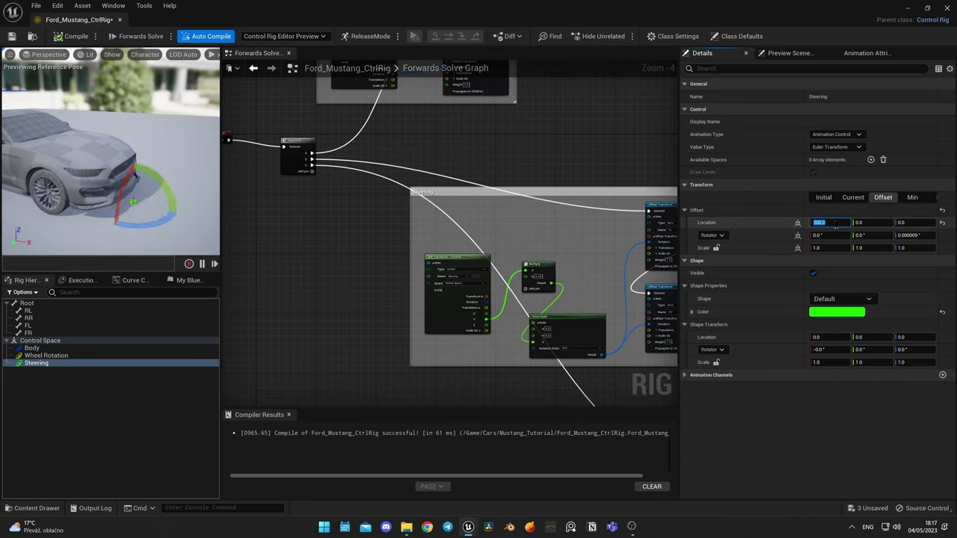
pyautogui.write('320')
pyautogui.press('Return')
# Give the Steering control the Arrow2_Thick shape at scale 15 and adjust its offset location X to 340.
pyautogui.click(840, 300)
pyautogui.click(898, 329)
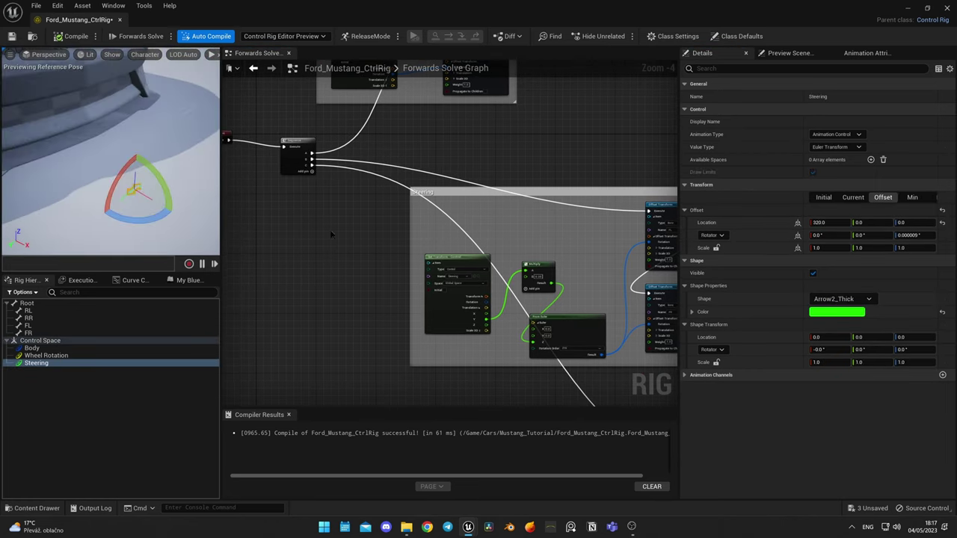
pyautogui.moveTo(830, 223); pyautogui.dragTo(831, 223)
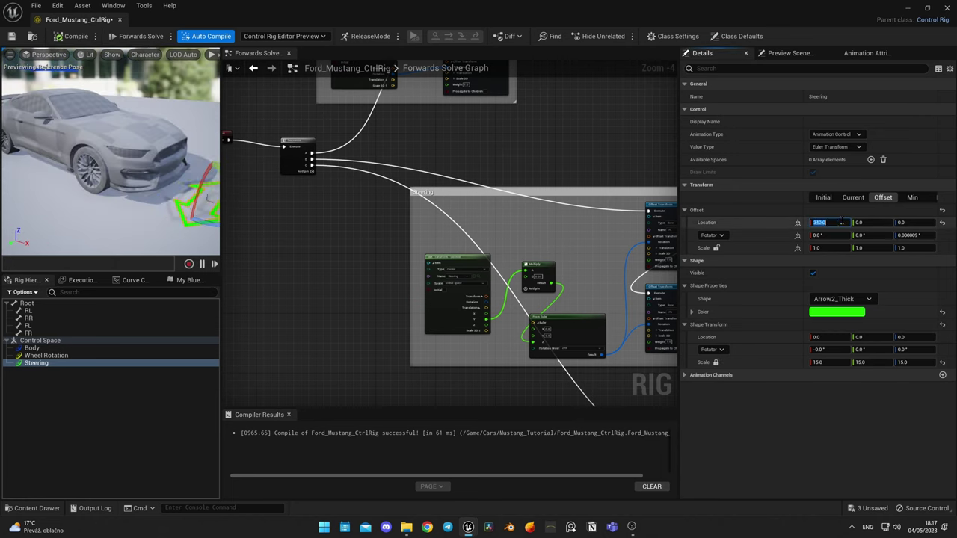
pyautogui.moveTo(135, 165); pyautogui.dragTo(167, 176, button='right')
# Enable the Steering control's Y location limits with a minimum of -50 and a maximum of 50.
pyautogui.click(912, 198)
pyautogui.moveTo(679, 238); pyautogui.dragTo(636, 237)
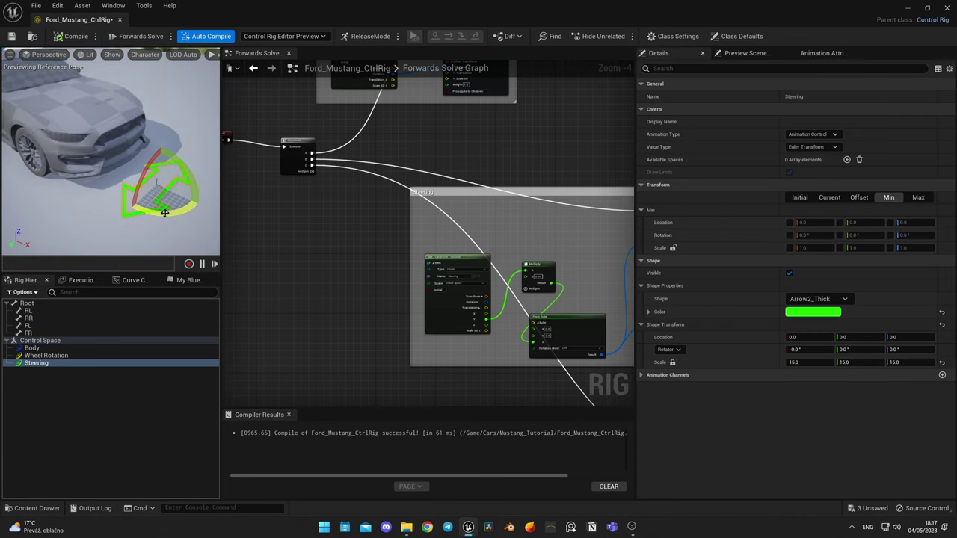
pyautogui.click(875, 223)
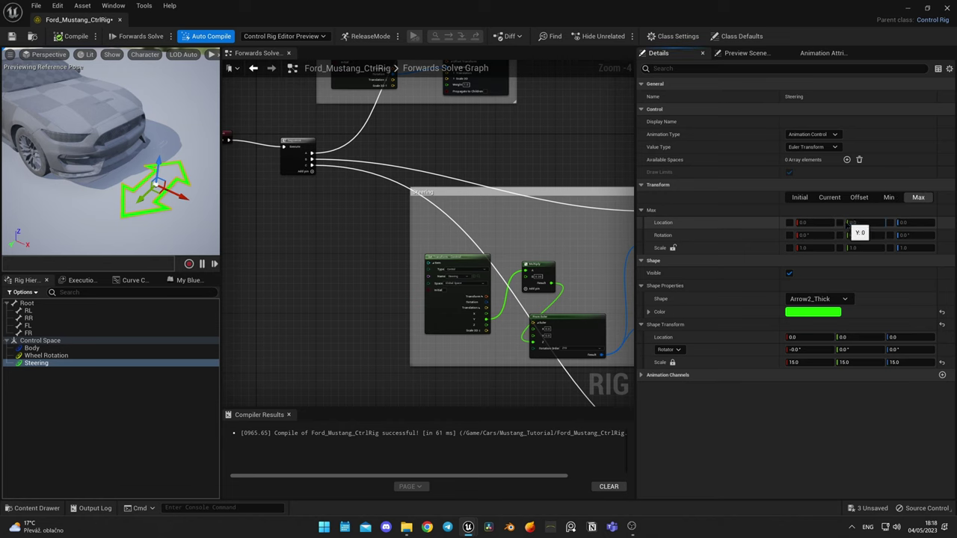
pyautogui.click(865, 223)
pyautogui.write('50')
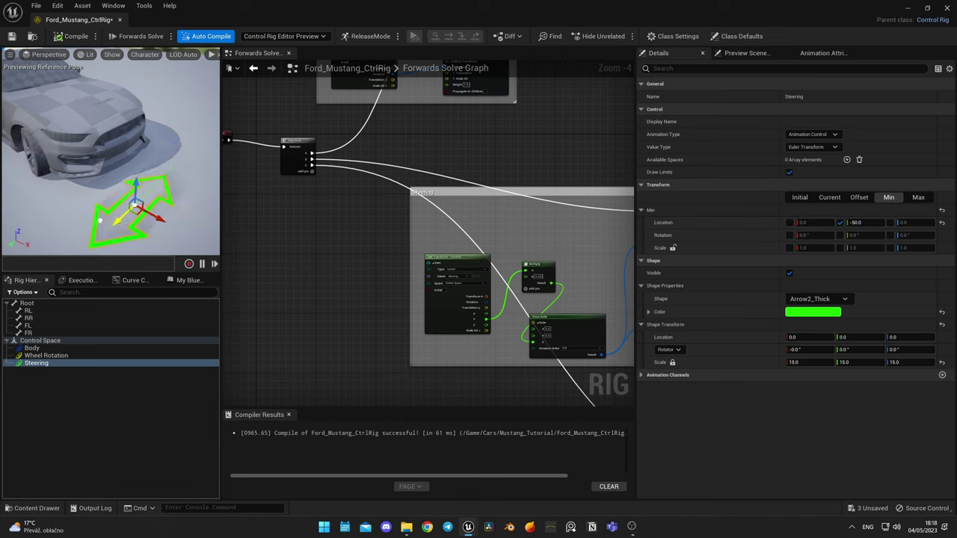
# Move the Wheel Rotation control beside the car by setting its offset location to X 0 and Y -100.
pyautogui.click(45, 356)
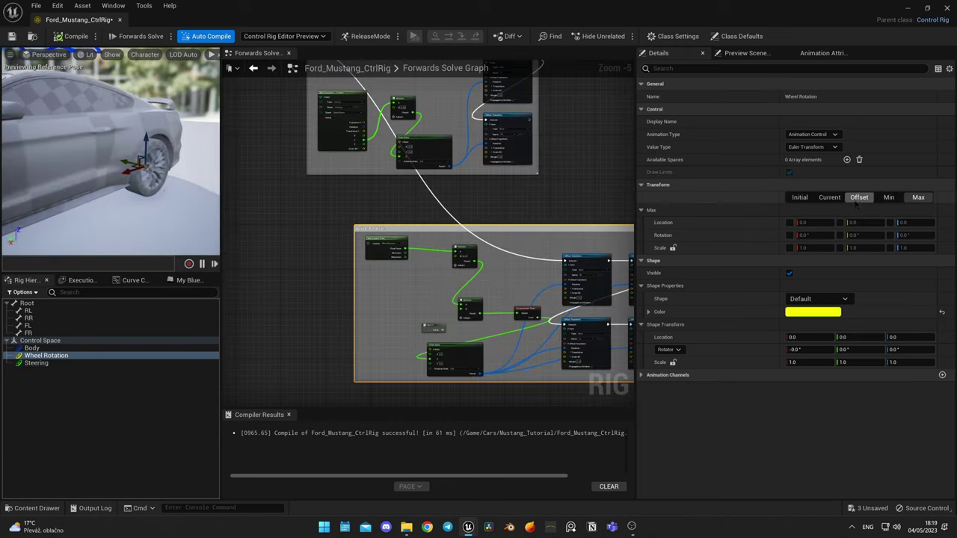
pyautogui.click(860, 197)
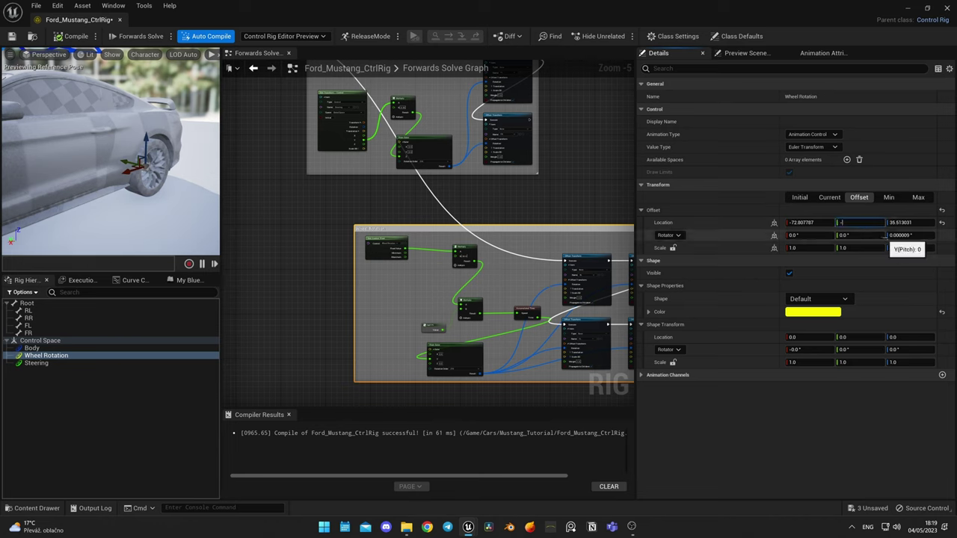
pyautogui.keyDown('alt'); pyautogui.moveTo(196, 218); pyautogui.dragTo(167, 222); pyautogui.keyUp('alt')
pyautogui.click(811, 223)
pyautogui.write('0')
pyautogui.press('Return')
pyautogui.keyDown('alt'); pyautogui.moveTo(163, 139); pyautogui.dragTo(142, 142); pyautogui.keyUp('alt')
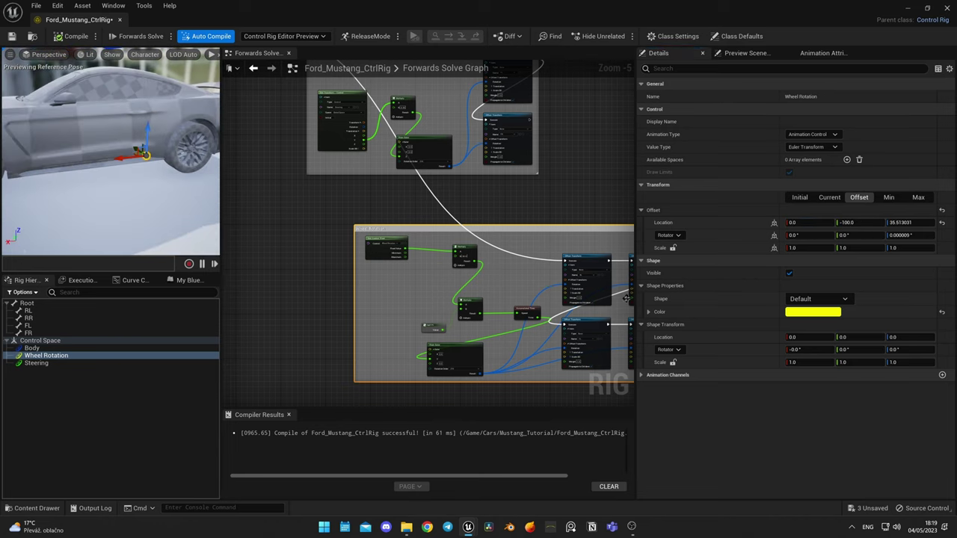
# Give the Wheel Rotation control the Arrow2_Thick shape at scale 10, turned upright along the car's side.
pyautogui.click(845, 300)
pyautogui.click(805, 335)
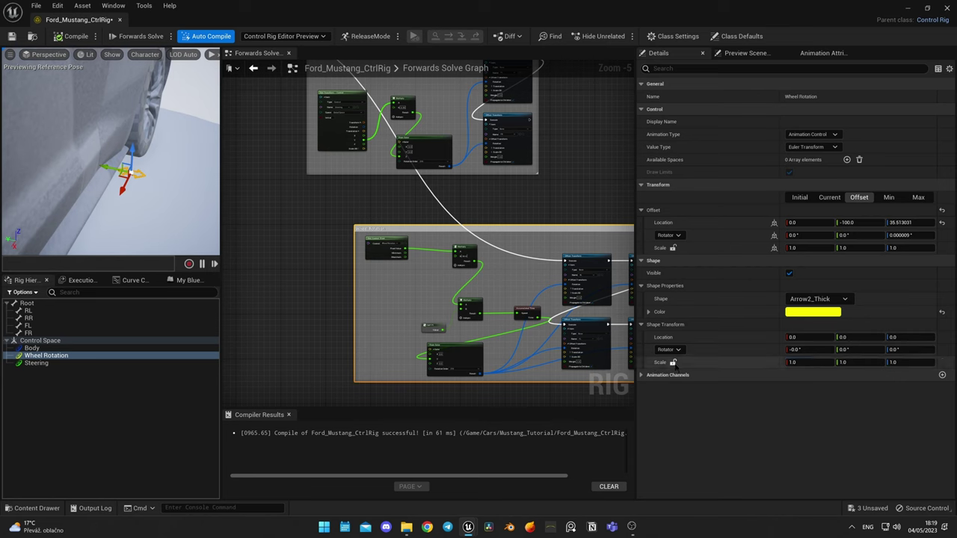
pyautogui.keyDown('alt'); pyautogui.moveTo(175, 198); pyautogui.dragTo(128, 201); pyautogui.keyUp('alt')
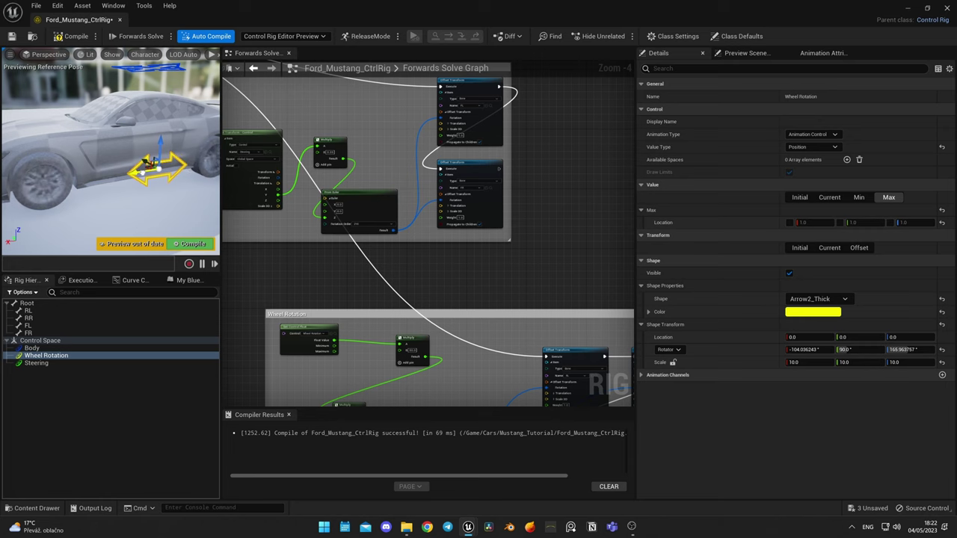
# Limit the Wheel Rotation control's X location with a maximum of 20, turn off its limit drawing and compile the rig.
pyautogui.click(75, 35)
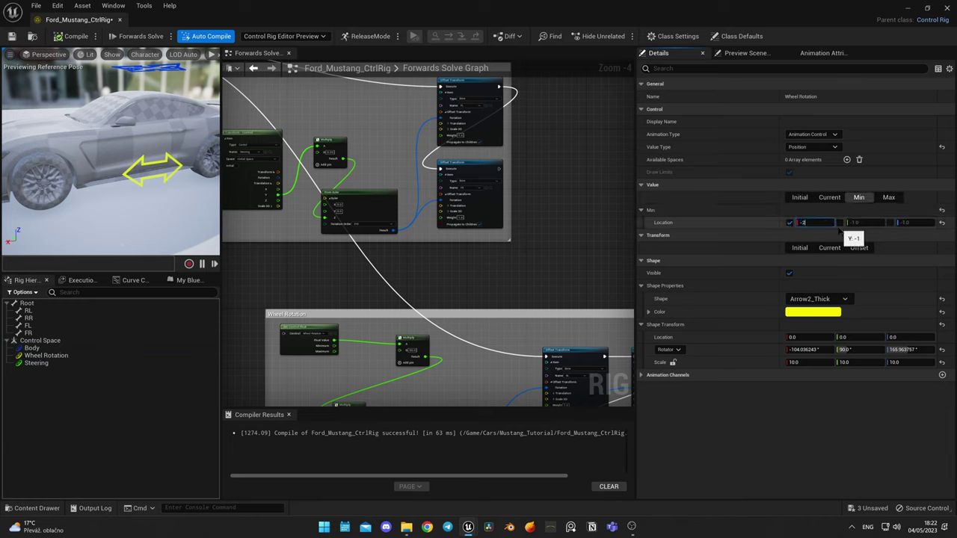
pyautogui.click(888, 198)
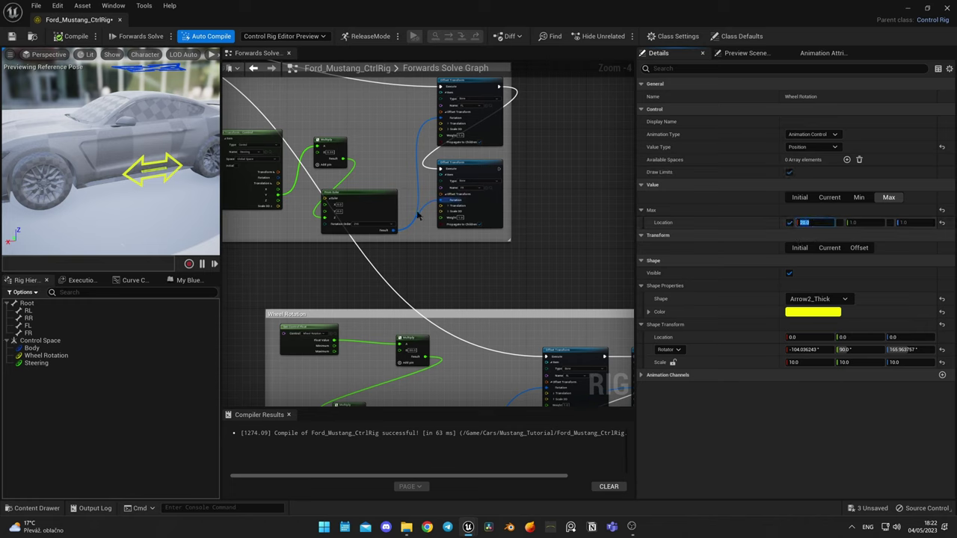
pyautogui.click(790, 173)
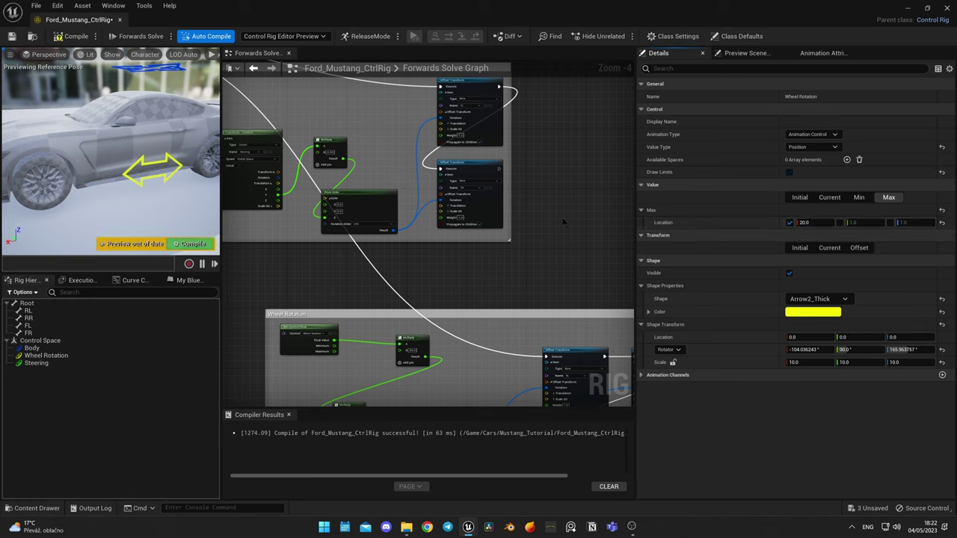
pyautogui.click(73, 36)
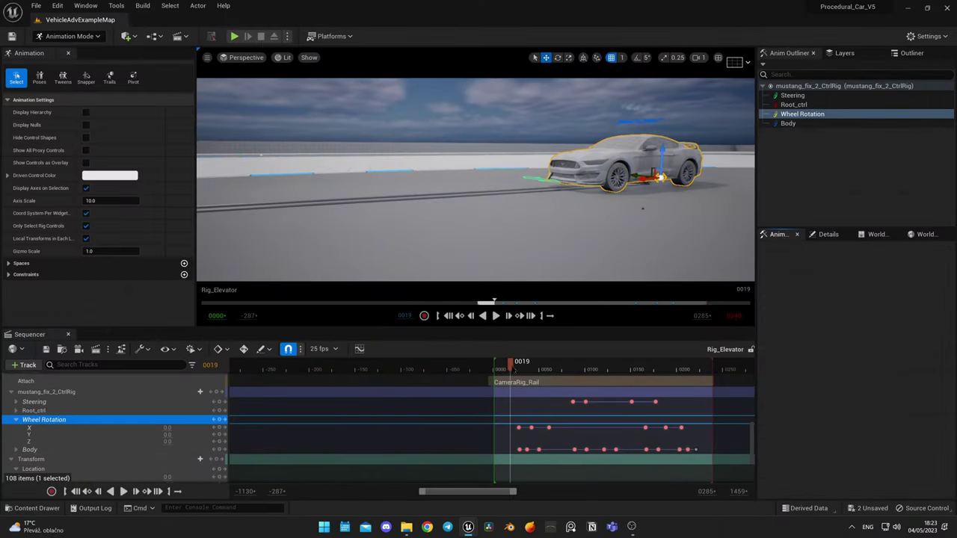
# Scrub through the Rig_Elevator sequence while inspecting the Mustang's rig controls and wheels up close.
pyautogui.moveTo(514, 369); pyautogui.dragTo(522, 369)
pyautogui.moveTo(479, 194); pyautogui.dragTo(419, 195, button='right')
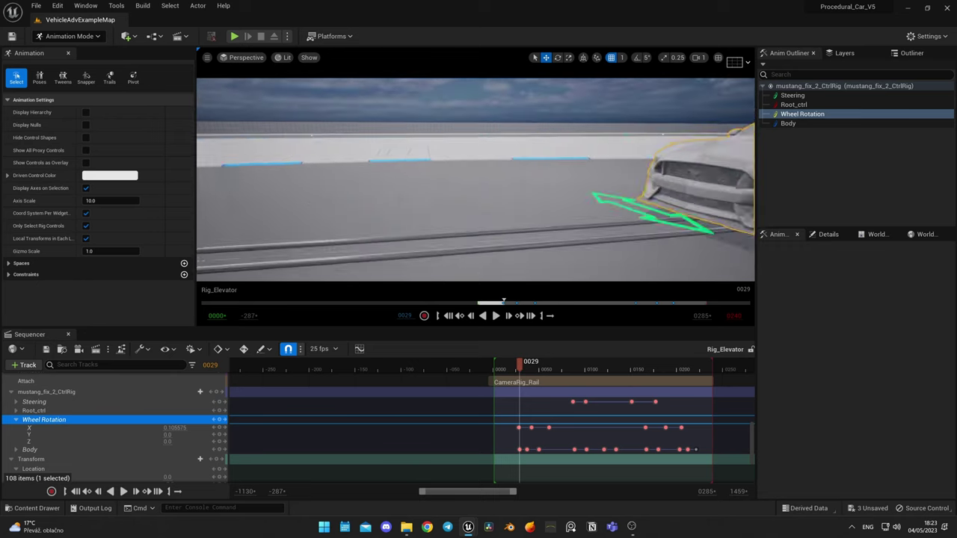
pyautogui.scroll(5, 94, 445)
pyautogui.scroll(10, 94, 445)
pyautogui.click(88, 395)
pyautogui.moveTo(519, 367); pyautogui.dragTo(570, 367)
pyautogui.moveTo(471, 275); pyautogui.dragTo(531, 275, button='right')
pyautogui.moveTo(572, 365); pyautogui.dragTo(570, 365)
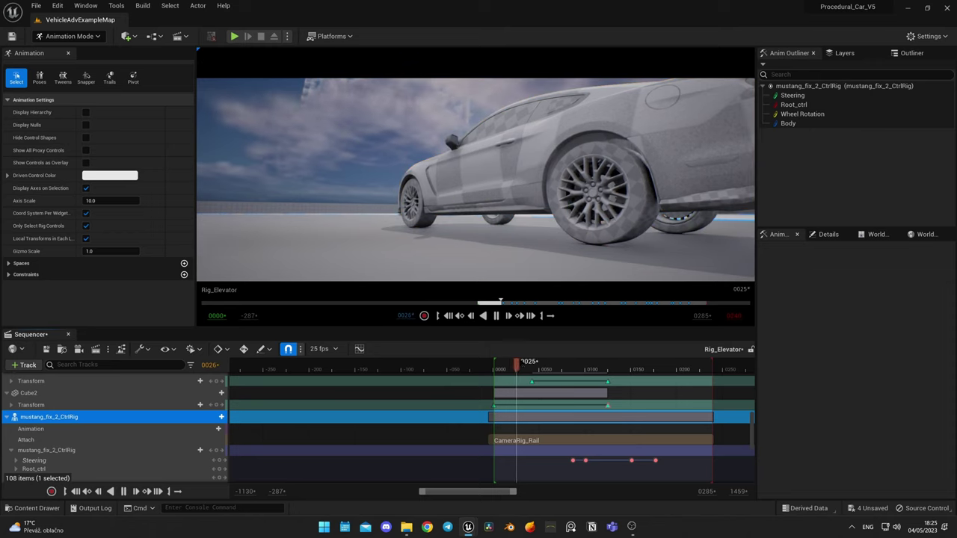
# Play back the Rig_Elevator sequence from different frames to review the car's animation.
pyautogui.moveTo(549, 367); pyautogui.dragTo(517, 366)
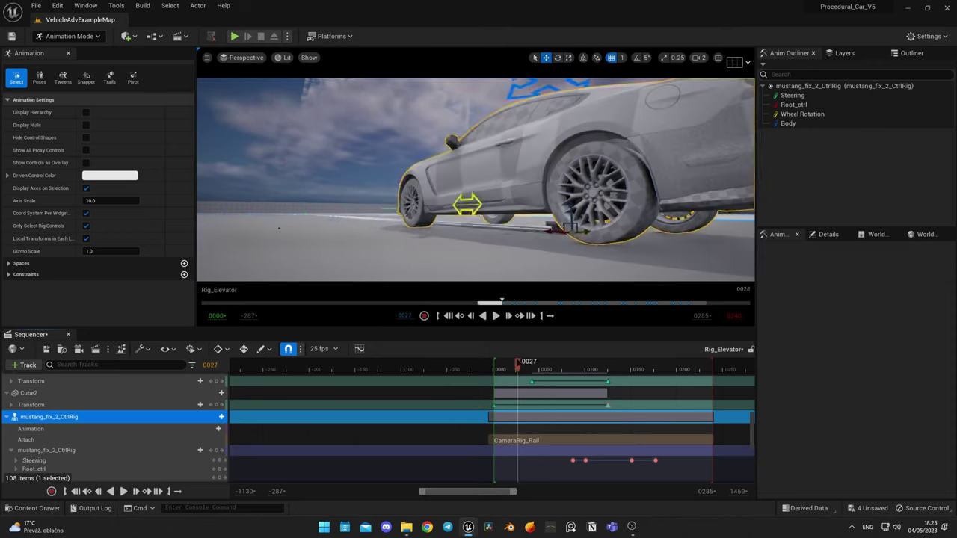
pyautogui.press('space')
pyautogui.press('space')
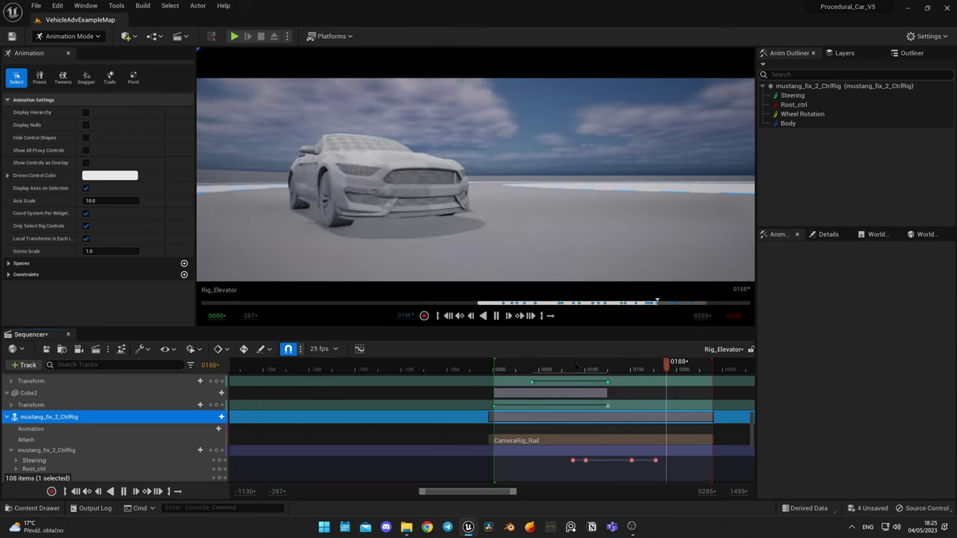
pyautogui.click(591, 365)
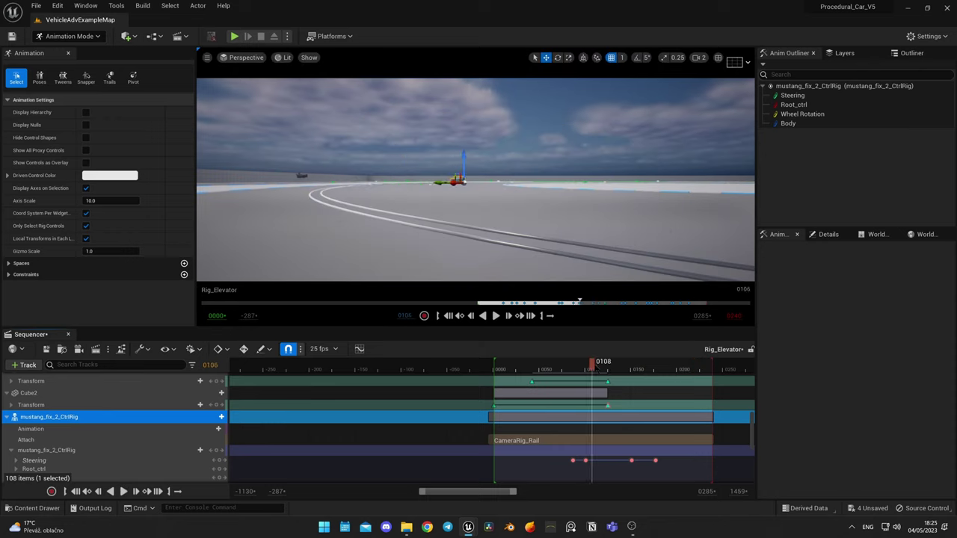
pyautogui.press('space')
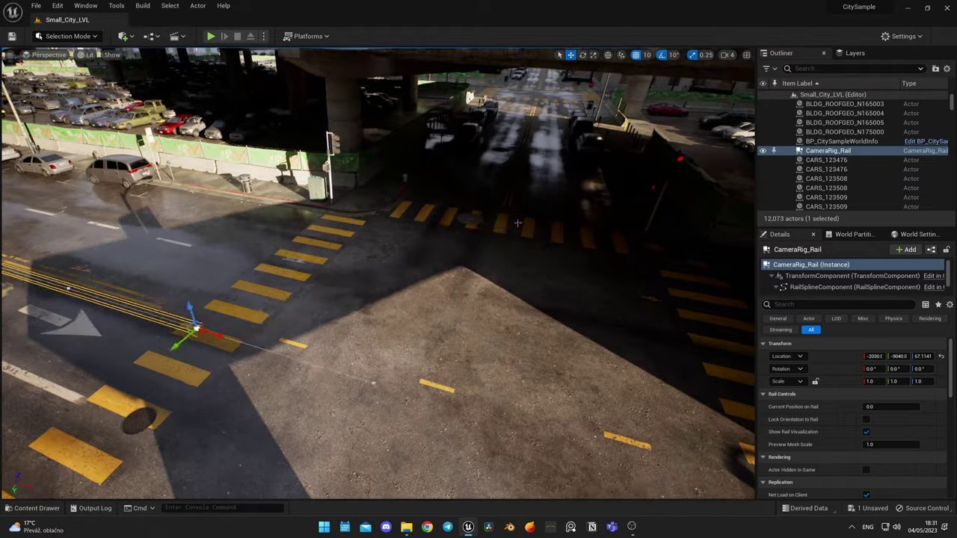
# Extend the CameraRig_Rail spline across the intersection toward the road under the overpass.
pyautogui.moveTo(214, 332); pyautogui.dragTo(502, 234)
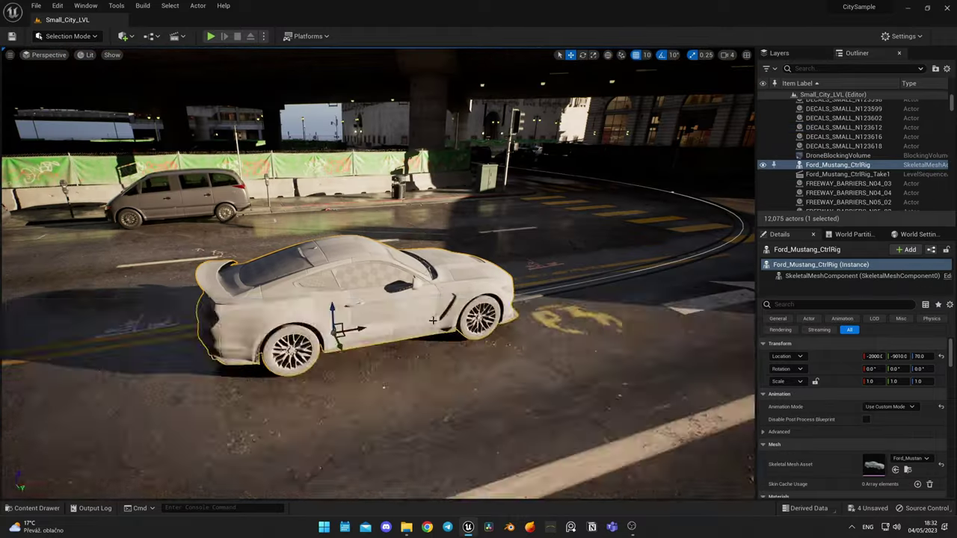
# Create a Level Sequence named Mustang_Drift in the Cinematics folder.
pyautogui.hotkey('ctrl', 'space')
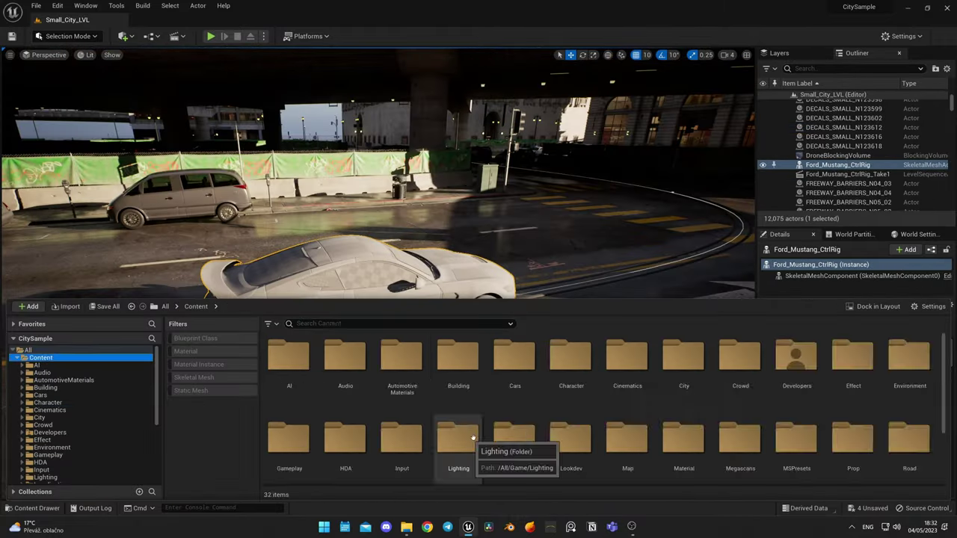
pyautogui.rightClick(396, 386)
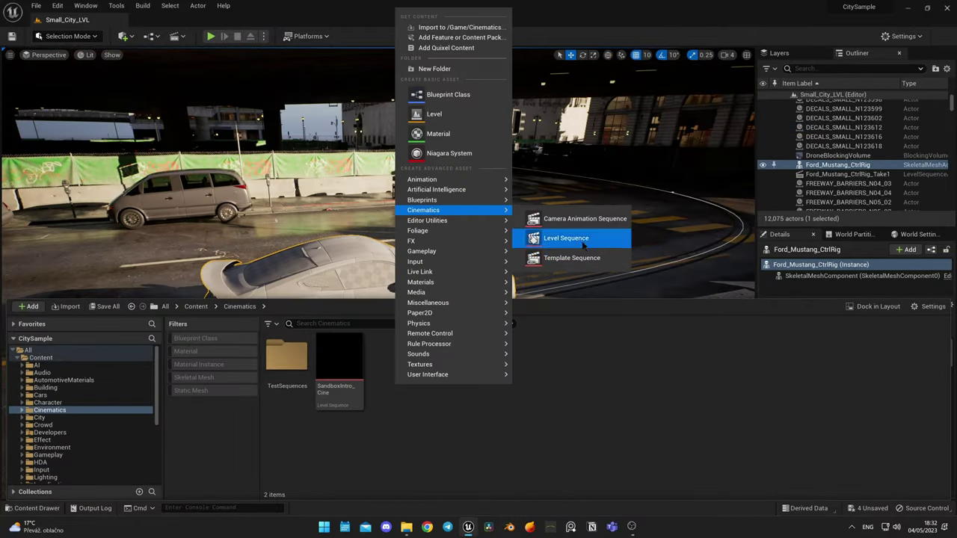
pyautogui.click(584, 246)
pyautogui.write('Mustang_Drift')
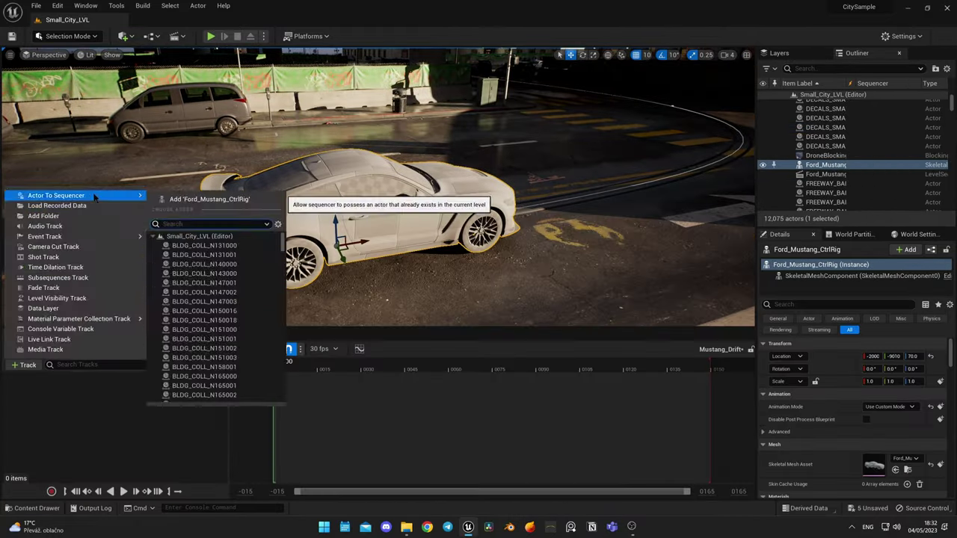
# Add the Ford_Mustang_CtrlRig actor to the sequence and attach it to CameraRig_Rail.
pyautogui.click(214, 208)
pyautogui.click(216, 392)
pyautogui.moveTo(241, 266)
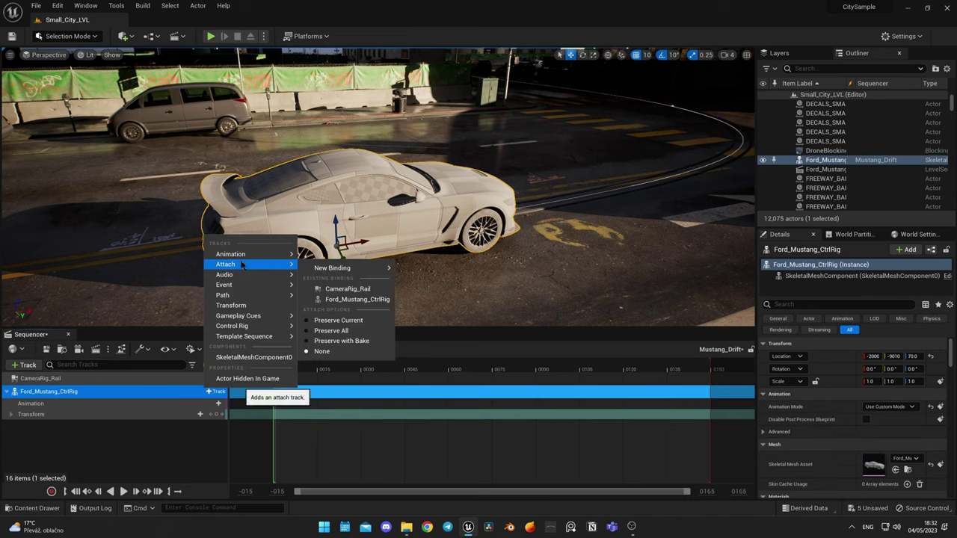
pyautogui.click(347, 289)
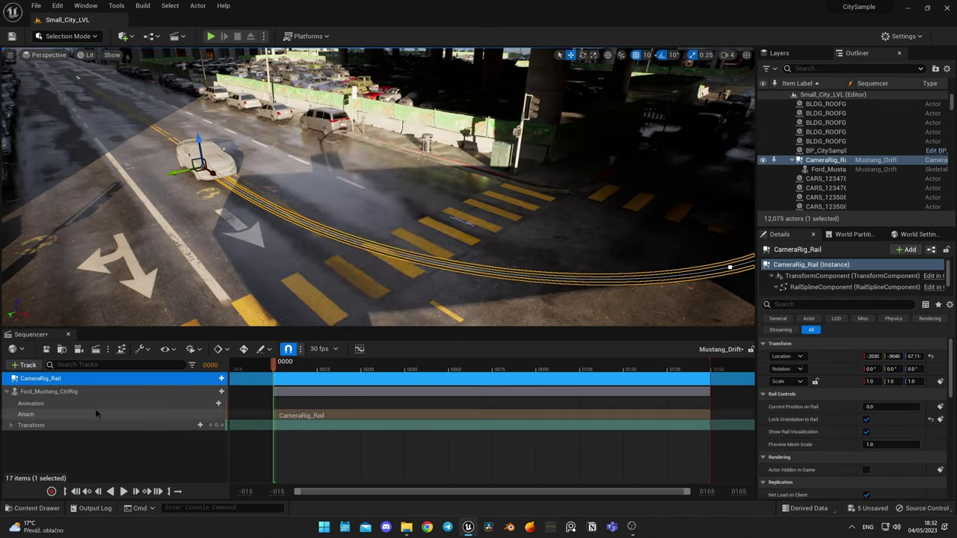
# Set the sequence to 25 fps and key the rail's Current Position on Rail at frame 0 and as 0.94 at frame 124.
pyautogui.click(323, 349)
pyautogui.click(250, 356)
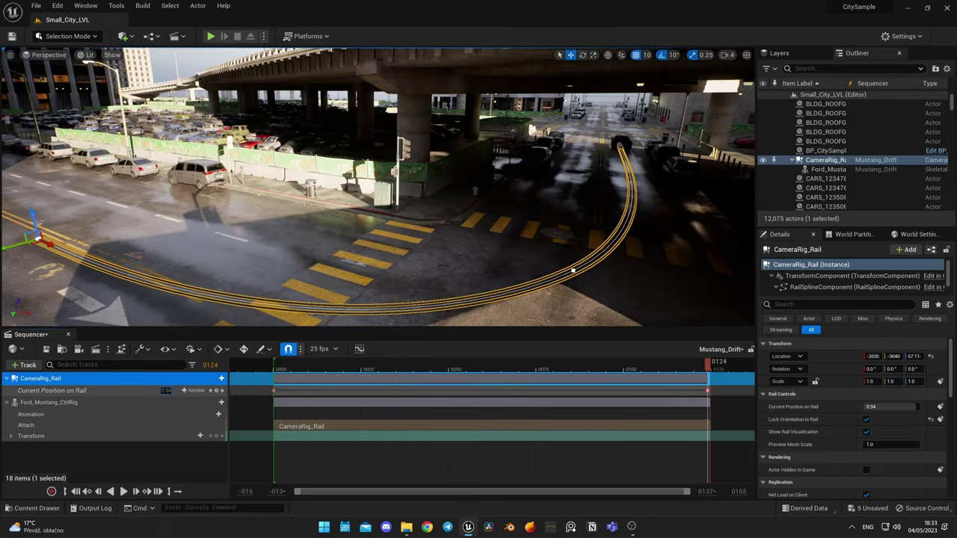
pyautogui.moveTo(378, 187); pyautogui.dragTo(538, 235, button='right')
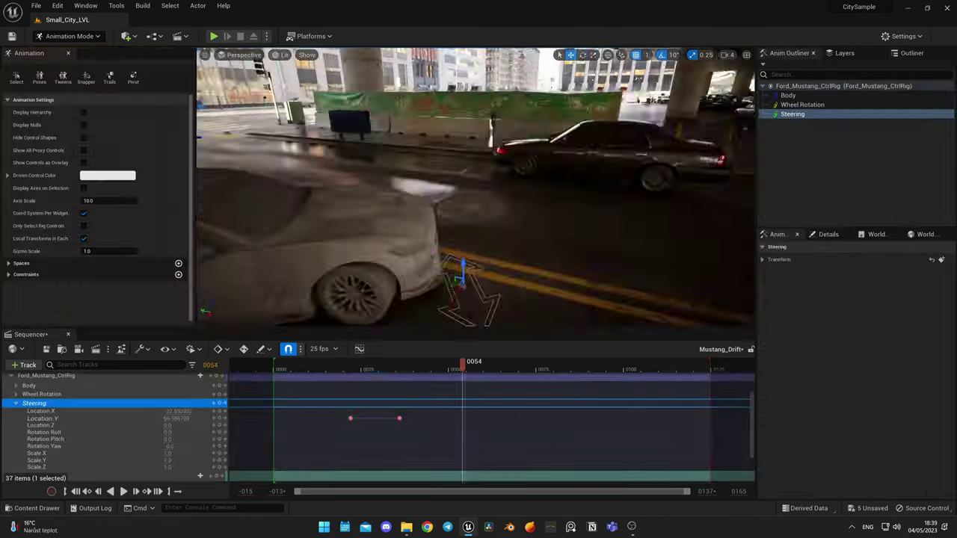
# Key the Steering control's Location Y partway through the turn and key a lower value at frame 81.
pyautogui.moveTo(464, 224); pyautogui.dragTo(471, 299, button='right')
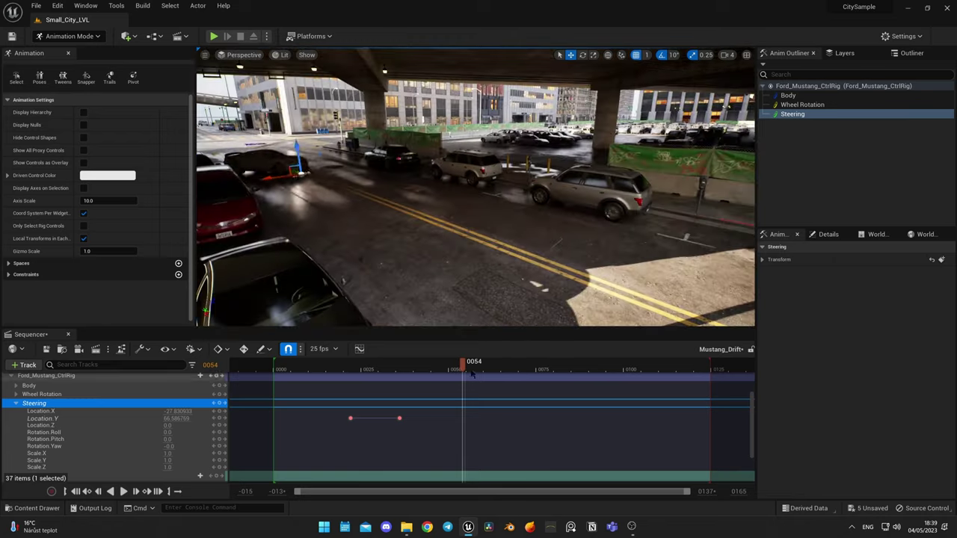
pyautogui.click(220, 419)
pyautogui.moveTo(492, 364); pyautogui.dragTo(557, 367)
pyautogui.moveTo(177, 419); pyautogui.dragTo(157, 419)
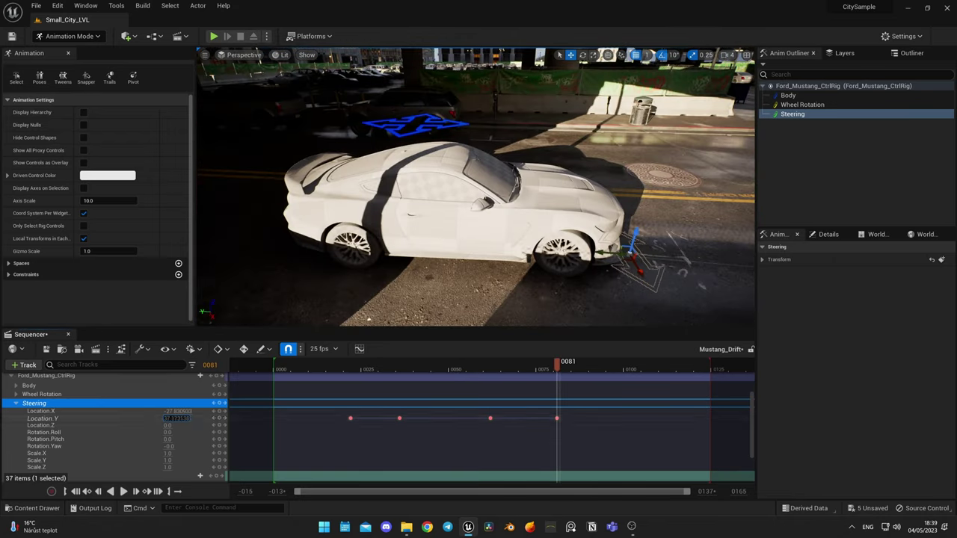
# Play and scrub the Mustang_Drift sequence to review the car's movement through the intersection.
pyautogui.press('space')
pyautogui.moveTo(476, 195)
pyautogui.mouseDown(button='right')
pyautogui.moveTo(508, 216)
pyautogui.moveTo(464, 194)
pyautogui.mouseUp(button='right')
pyautogui.moveTo(484, 367); pyautogui.dragTo(453, 367)
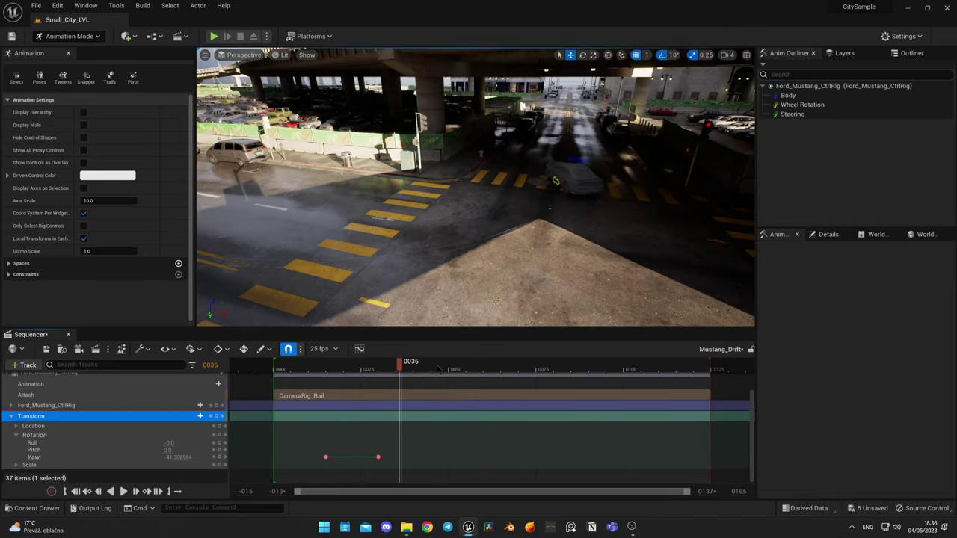
pyautogui.moveTo(401, 374); pyautogui.dragTo(336, 372)
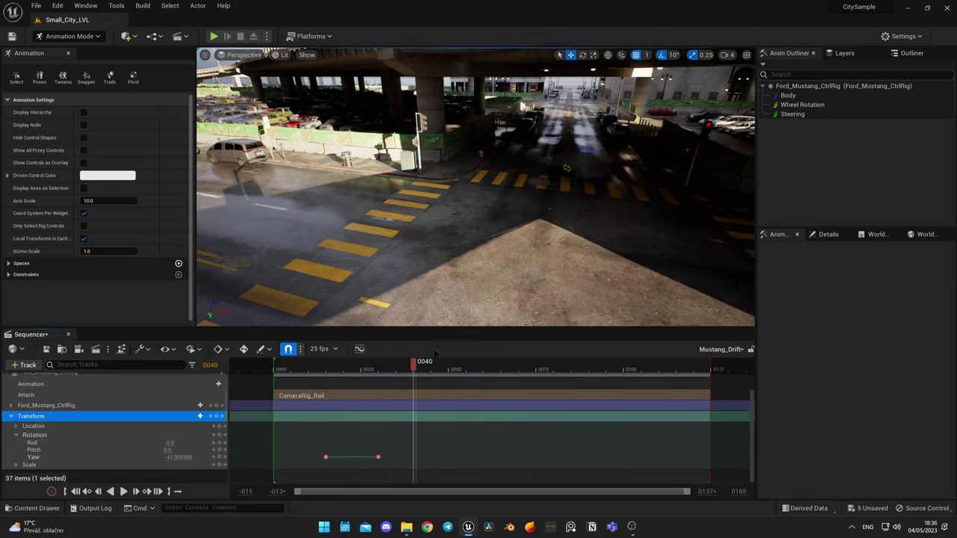
pyautogui.moveTo(441, 280); pyautogui.dragTo(484, 247, button='right')
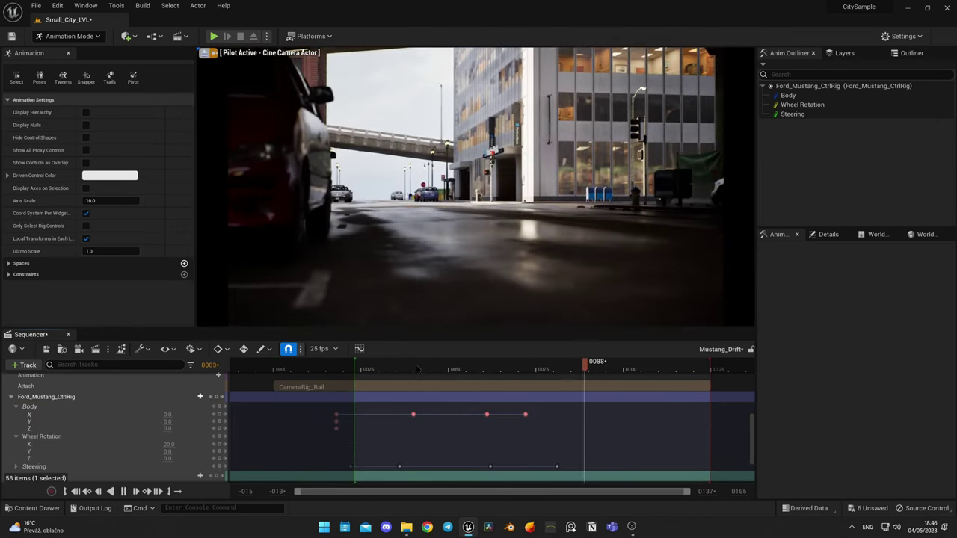
# Play the Mustang_Drift sequence from the start of its playback range.
pyautogui.click(355, 368)
pyautogui.press('space')
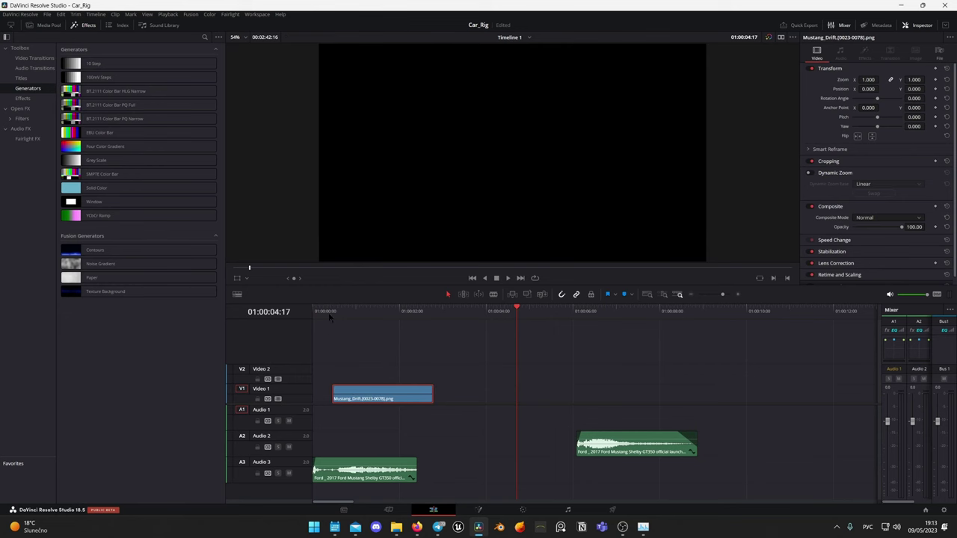
# In DaVinci Resolve, move the Mustang launch audio clip on Audio 2 near the Mustang_Drift video and fine-tune its timing after playback.
pyautogui.moveTo(619, 447); pyautogui.dragTo(418, 446)
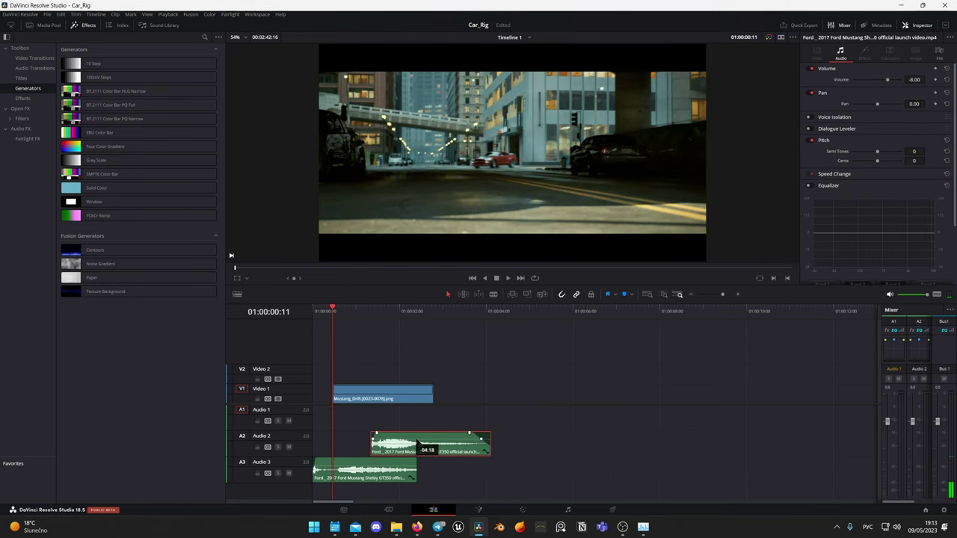
pyautogui.click(450, 376)
pyautogui.press('space')
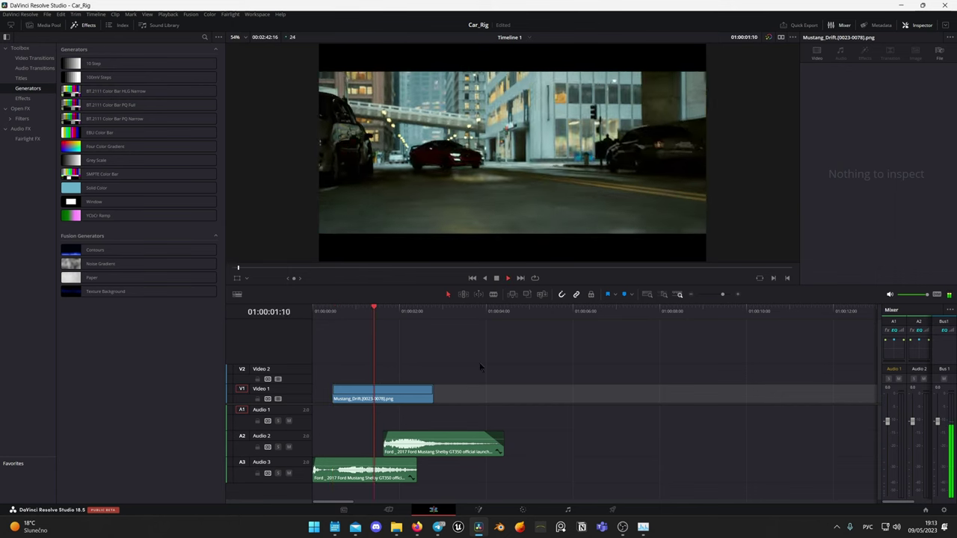
pyautogui.moveTo(423, 451); pyautogui.dragTo(440, 451)
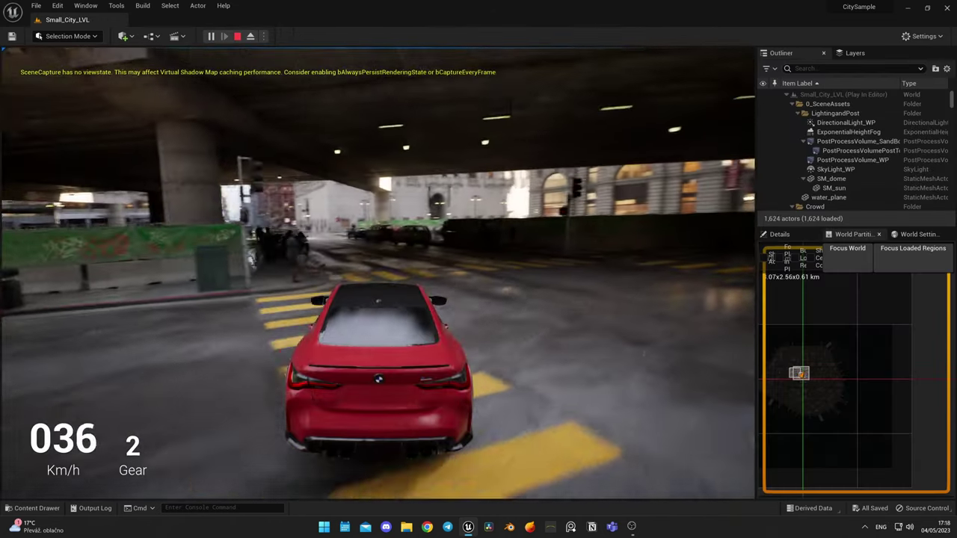
# In Unreal Engine, drive the red BMW through the Small_City_LVL streets in the play session.
pyautogui.press('d')
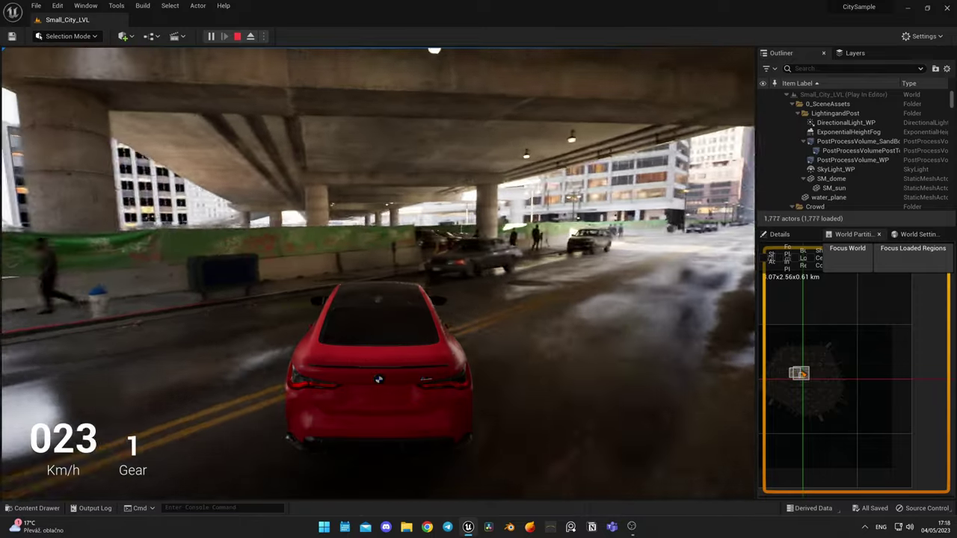
pyautogui.press('w')
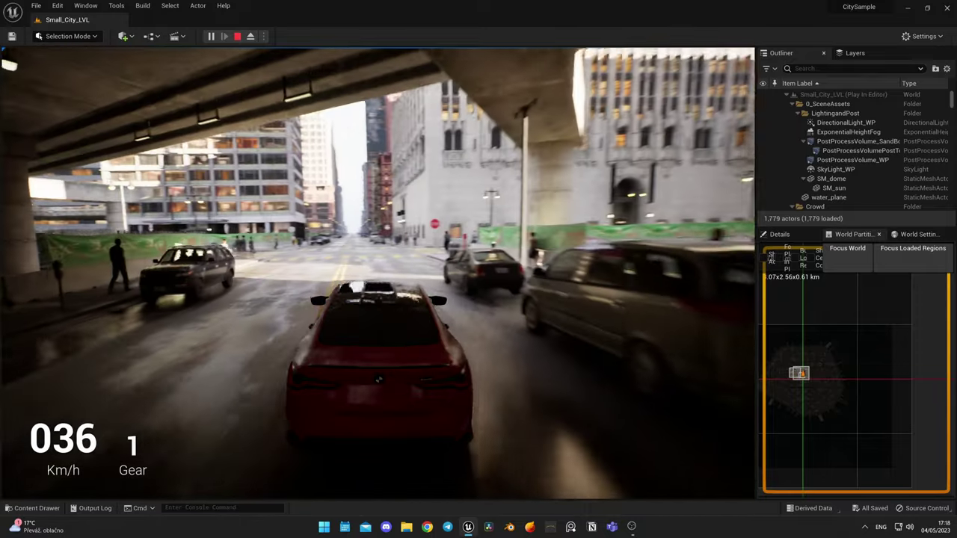
pyautogui.press('w')
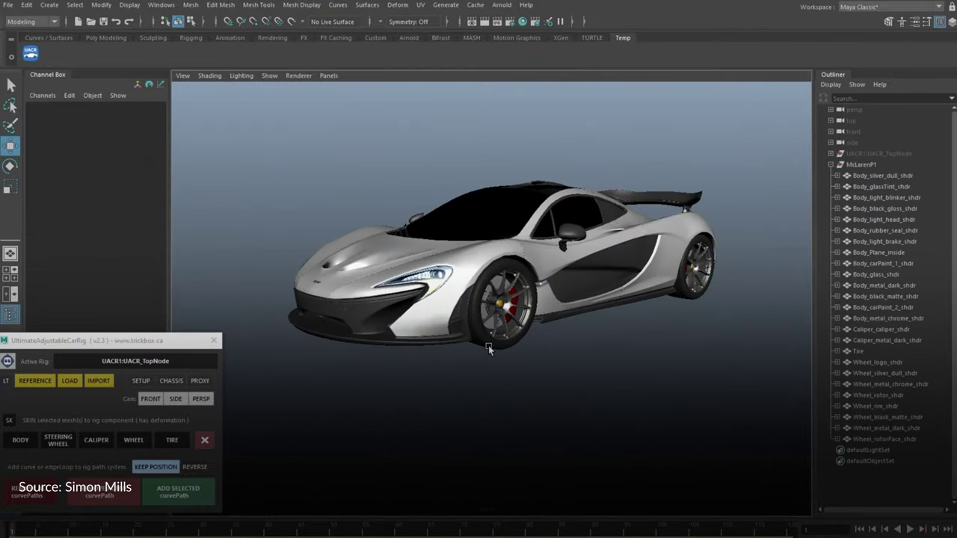
# In Maya, test the McLaren P1 rig's steering and front wheel control, and save the scene as P1_MasterRig.
pyautogui.click(488, 346)
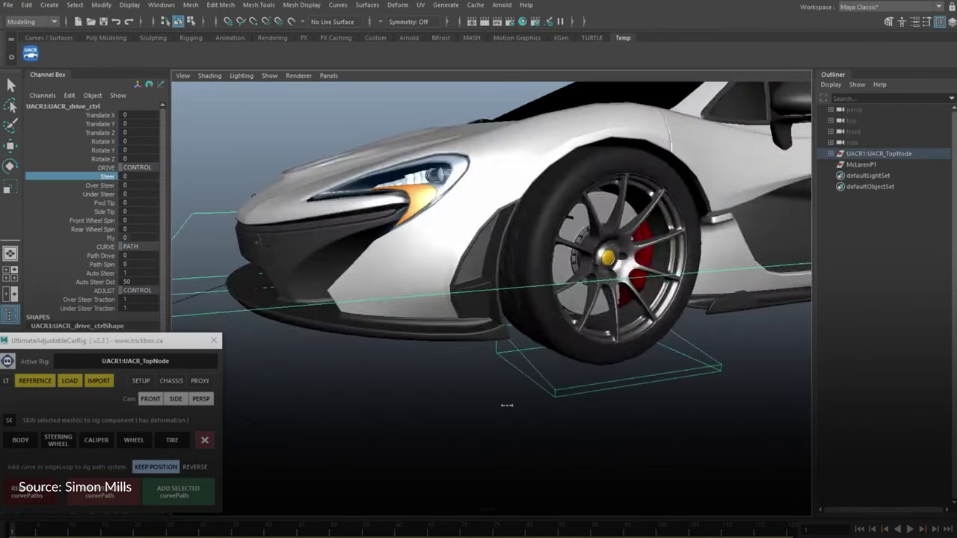
pyautogui.moveTo(506, 406); pyautogui.dragTo(523, 406, button='middle')
pyautogui.click(569, 387)
pyautogui.click(569, 390)
pyautogui.moveTo(478, 405); pyautogui.dragTo(442, 404, button='middle')
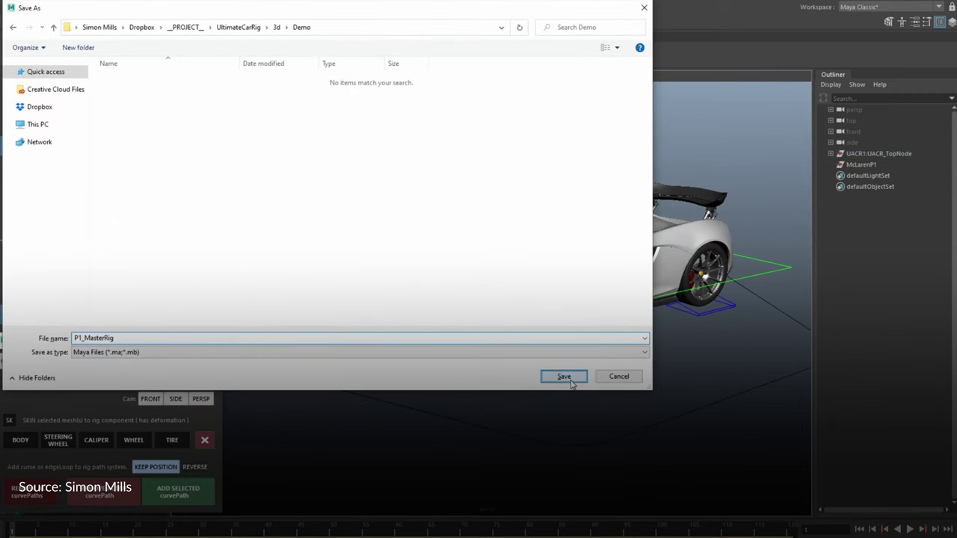
pyautogui.click(570, 380)
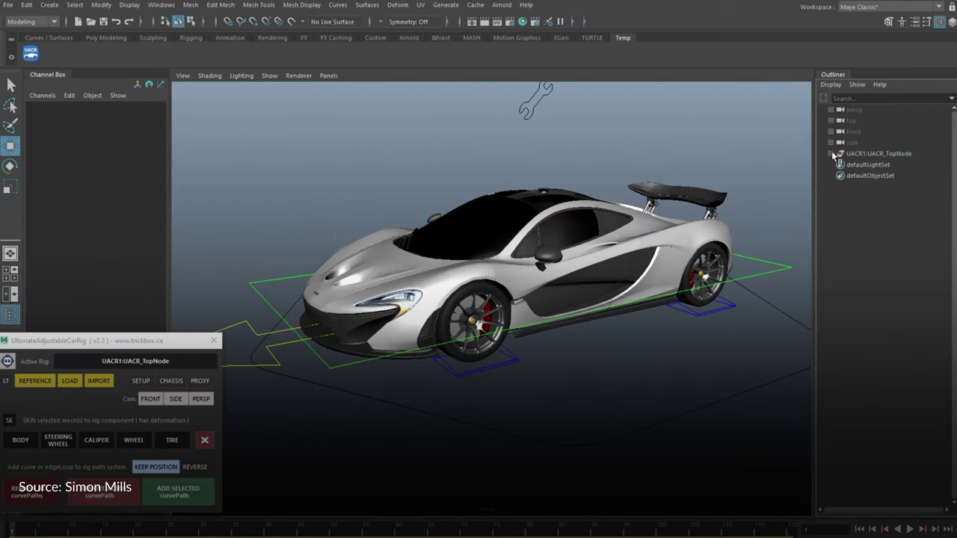
# Select the UACR_root_jt joint hierarchy and break the connections on its Translate, Rotate and Scale channels.
pyautogui.click(869, 244)
pyautogui.click(104, 56)
pyautogui.click(75, 5)
pyautogui.moveTo(109, 115); pyautogui.dragTo(117, 185)
pyautogui.rightClick(118, 186)
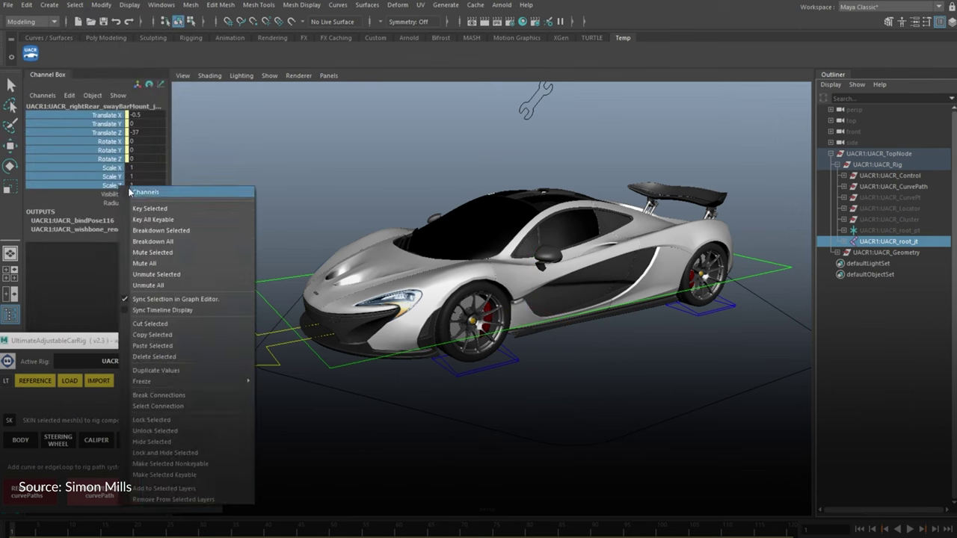
pyautogui.click(174, 393)
# Unparent UACR_root_jt from the rig group and the car meshes from the UACR_Render group.
pyautogui.click(870, 244)
pyautogui.hotkey('shift', 'p')
pyautogui.click(837, 242)
pyautogui.click(896, 276)
pyautogui.click(844, 275)
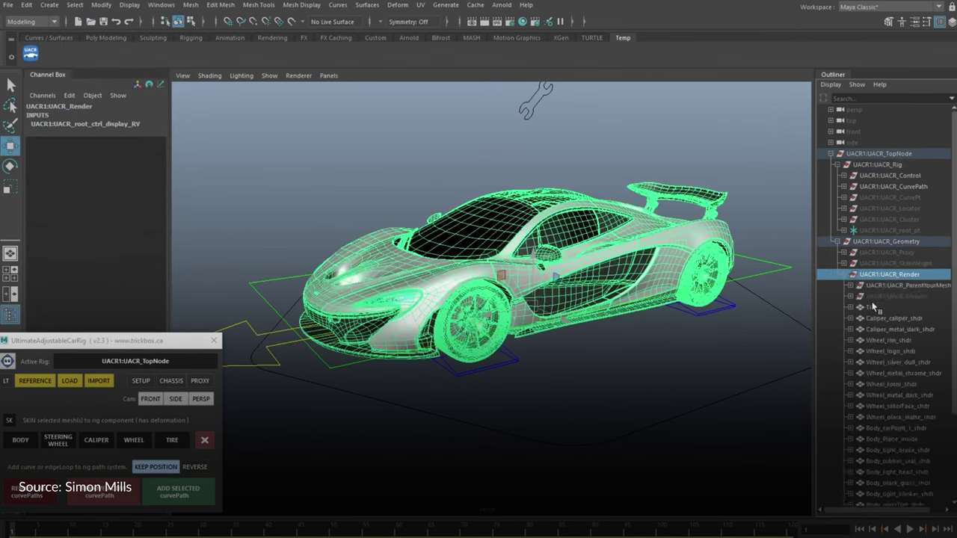
pyautogui.click(872, 306)
pyautogui.keyDown('shift'); pyautogui.click(877, 462); pyautogui.keyUp('shift')
pyautogui.hotkey('shift', 'p')
# Delete the remaining UACR_TopNode rig hierarchy from the scene.
pyautogui.click(850, 176)
pyautogui.click(851, 177)
pyautogui.scroll(4, 850, 178)
pyautogui.click(831, 153)
pyautogui.click(890, 154)
pyautogui.press('Delete')
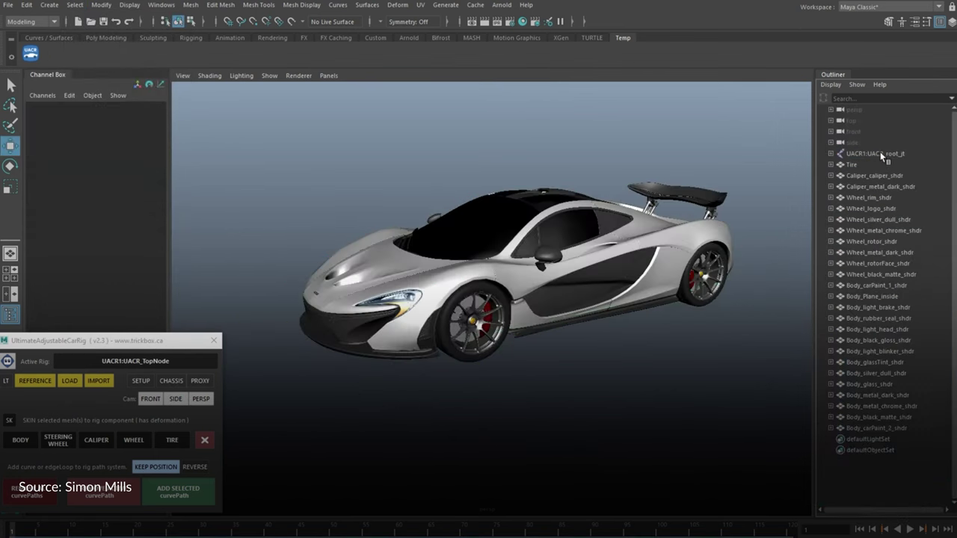
# Select the root joint with all the car meshes and start exporting the selection as an FBX file.
pyautogui.click(876, 429)
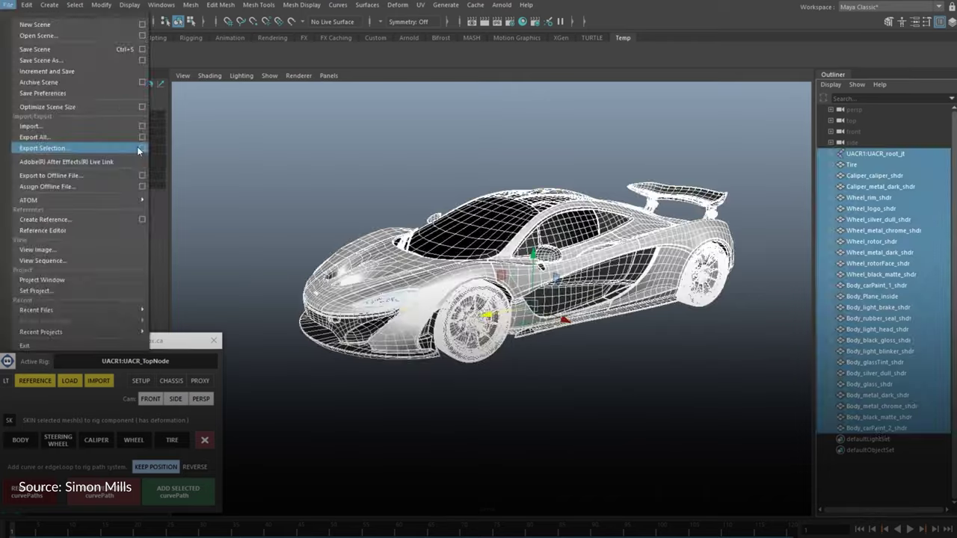
pyautogui.click(139, 148)
pyautogui.click(82, 404)
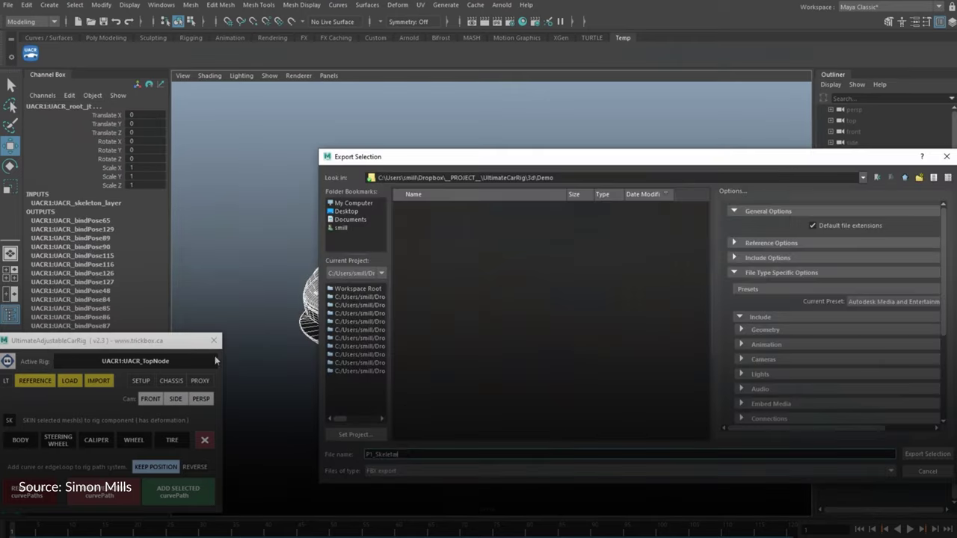